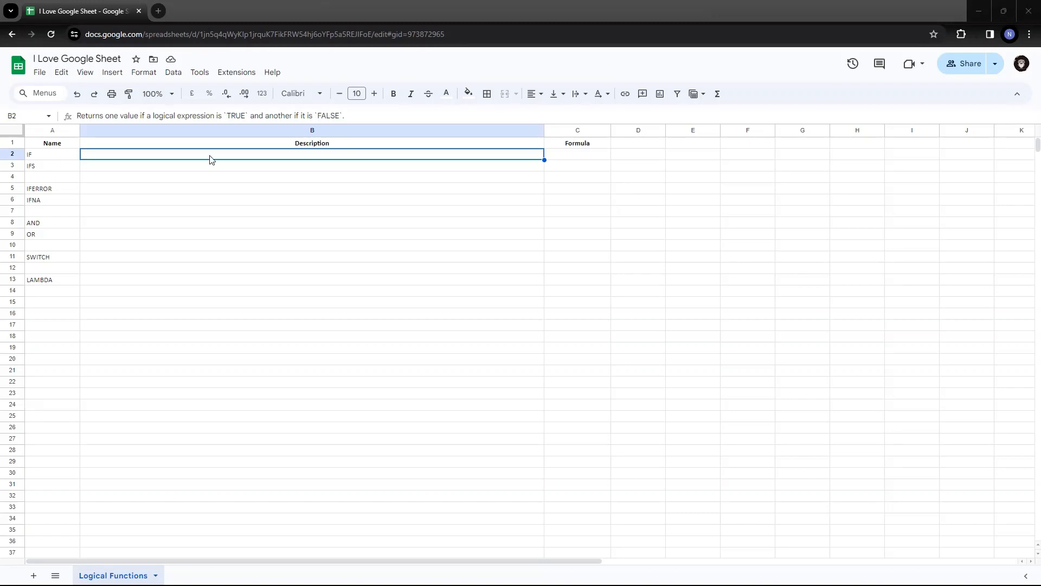
Step: Examine the logical function names in column A at 150% zoom and return the sheet to 100%
left_click(171, 95)
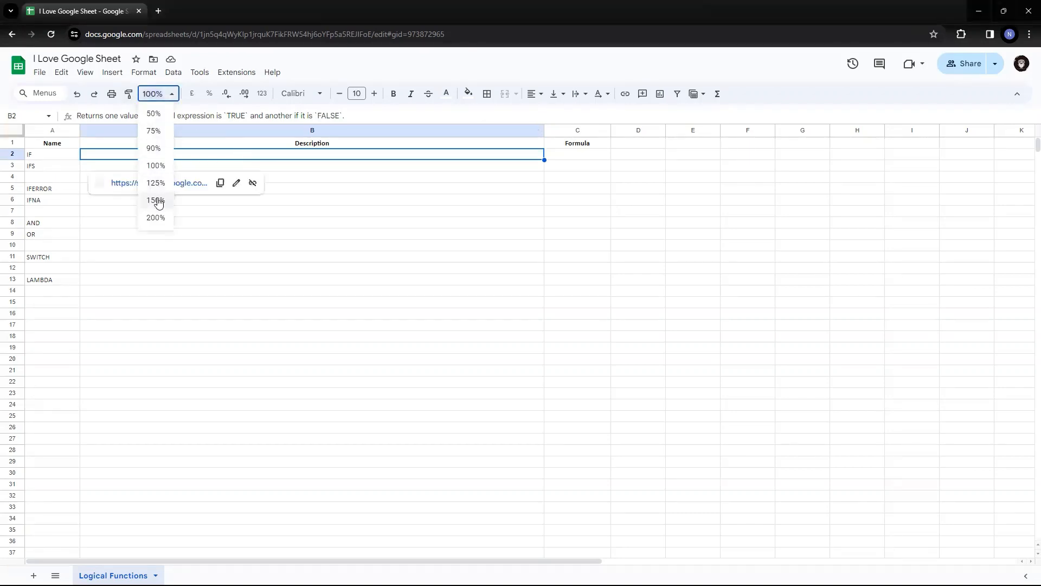
left_click(158, 200)
left_click(52, 173)
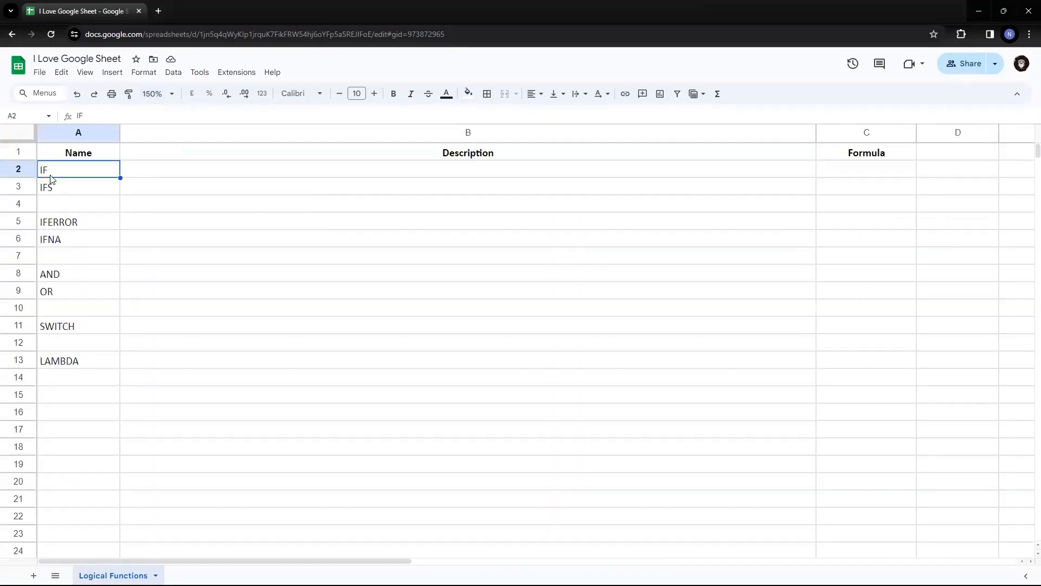
mouse_move(205, 191)
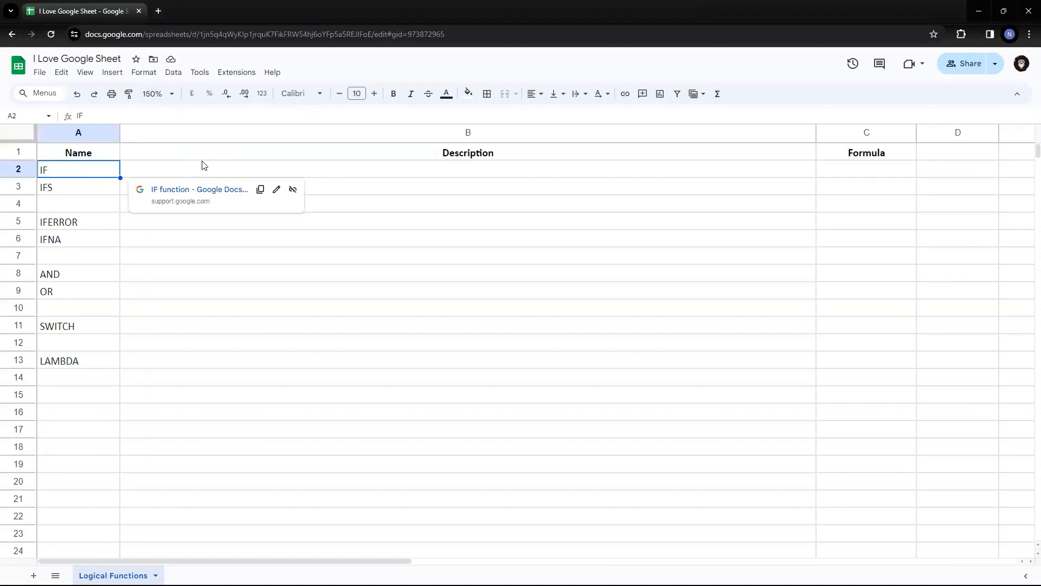
left_click(81, 221)
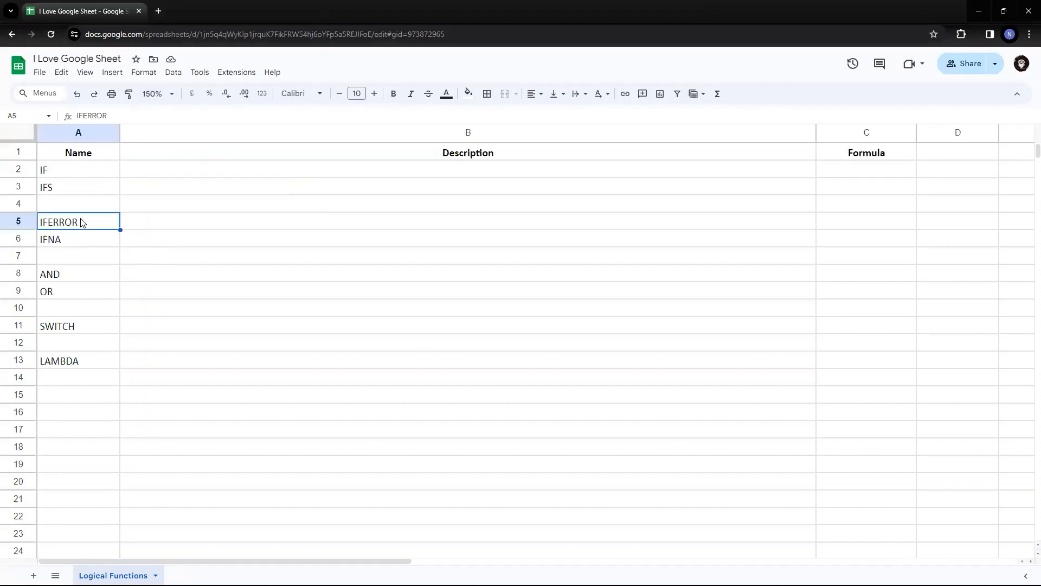
left_click(76, 277)
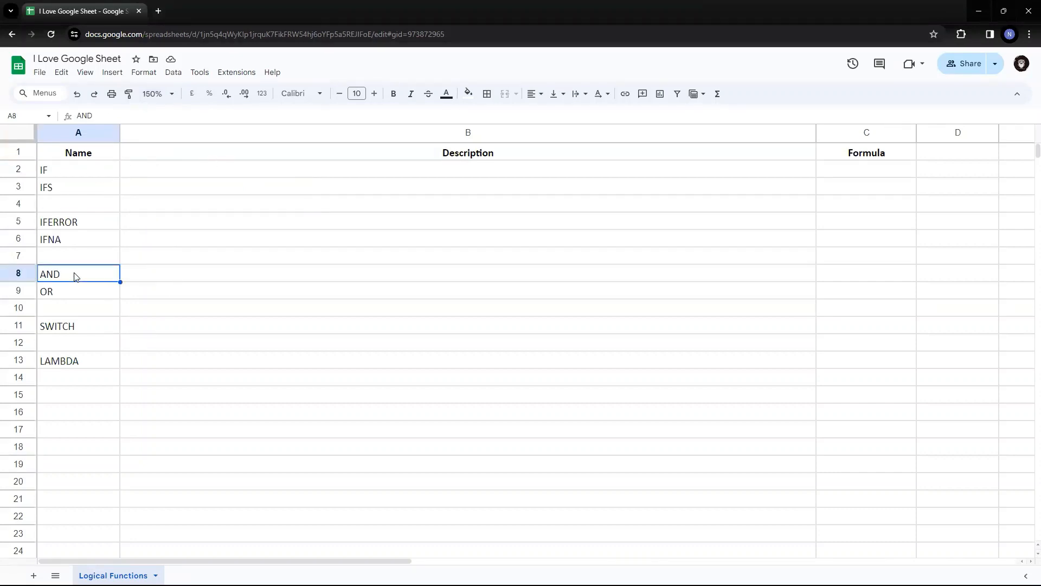
left_click(78, 294, "shift")
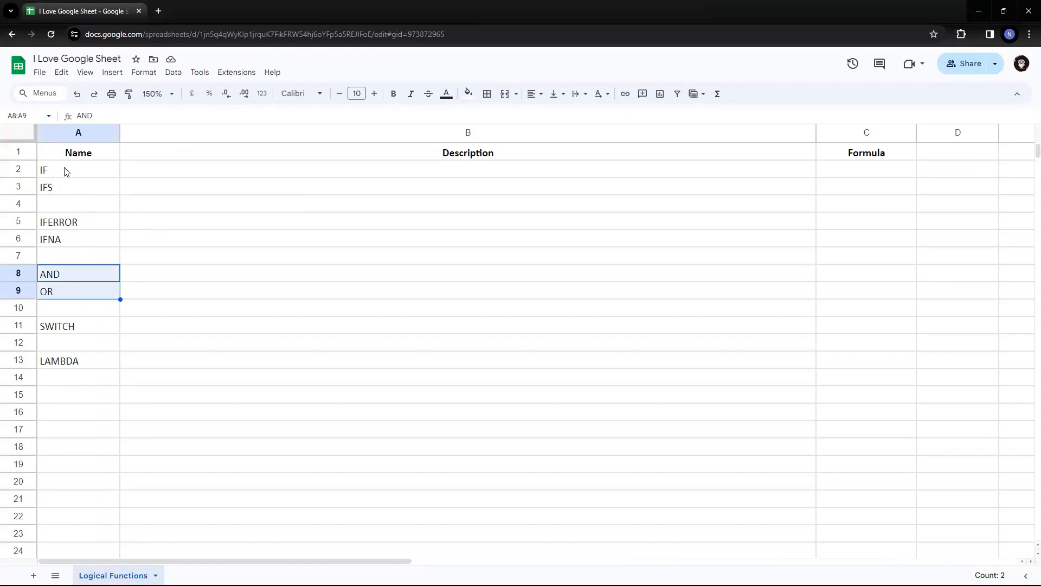
left_click(80, 171)
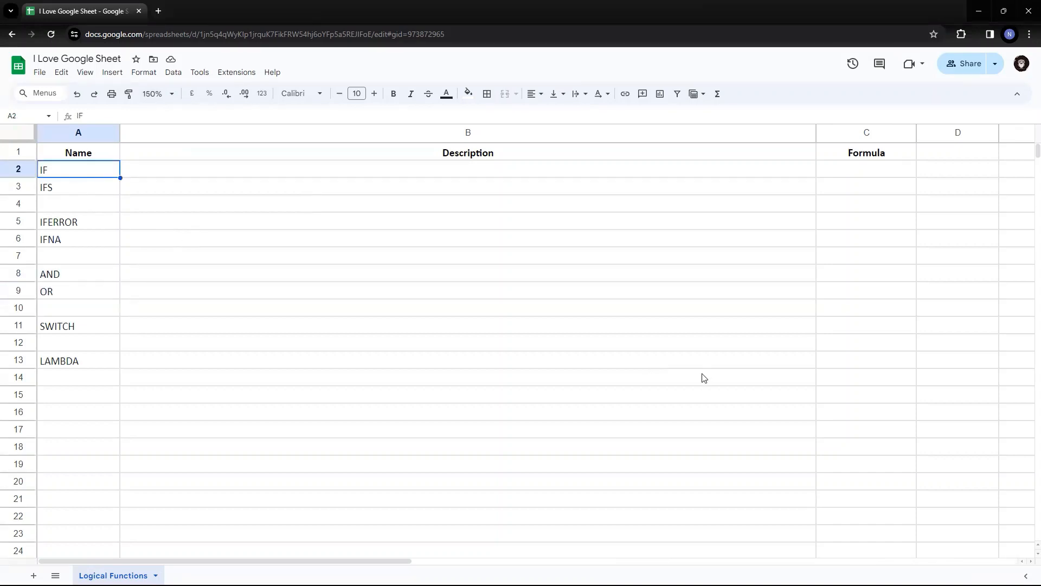
left_click(171, 96)
left_click(156, 166)
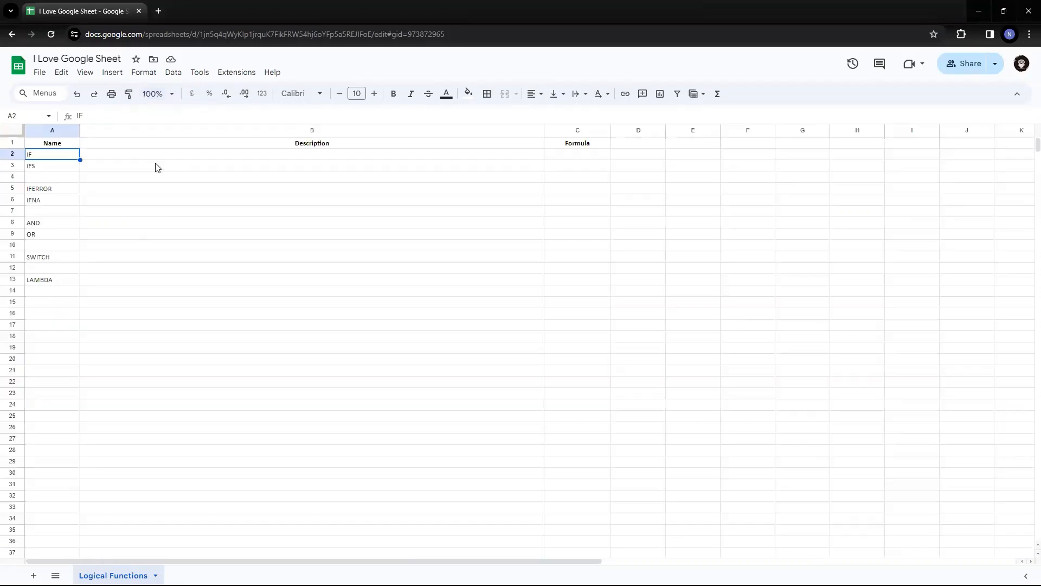
left_click(576, 161)
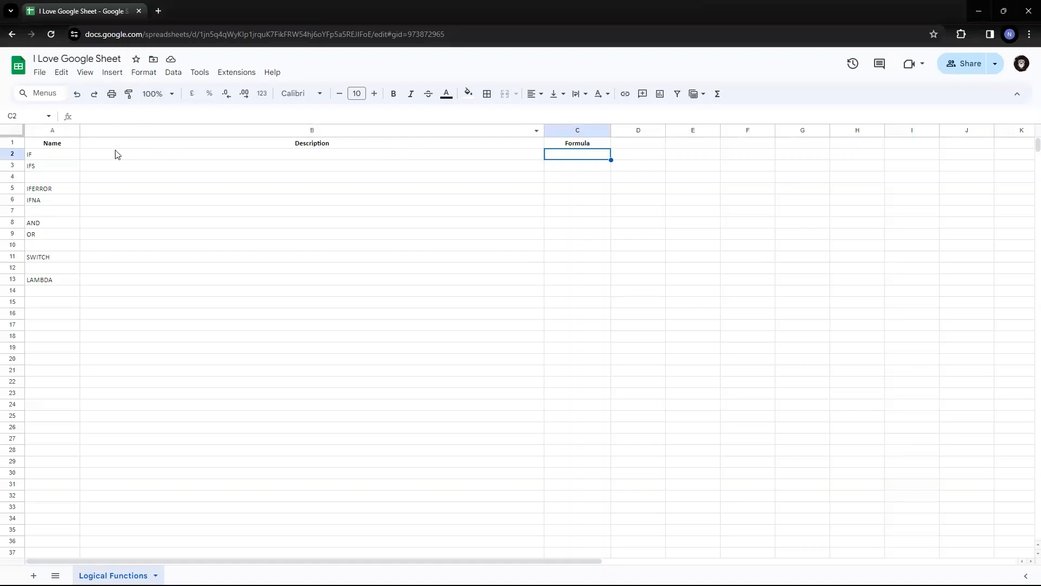
left_click_drag(64, 154, 64, 169)
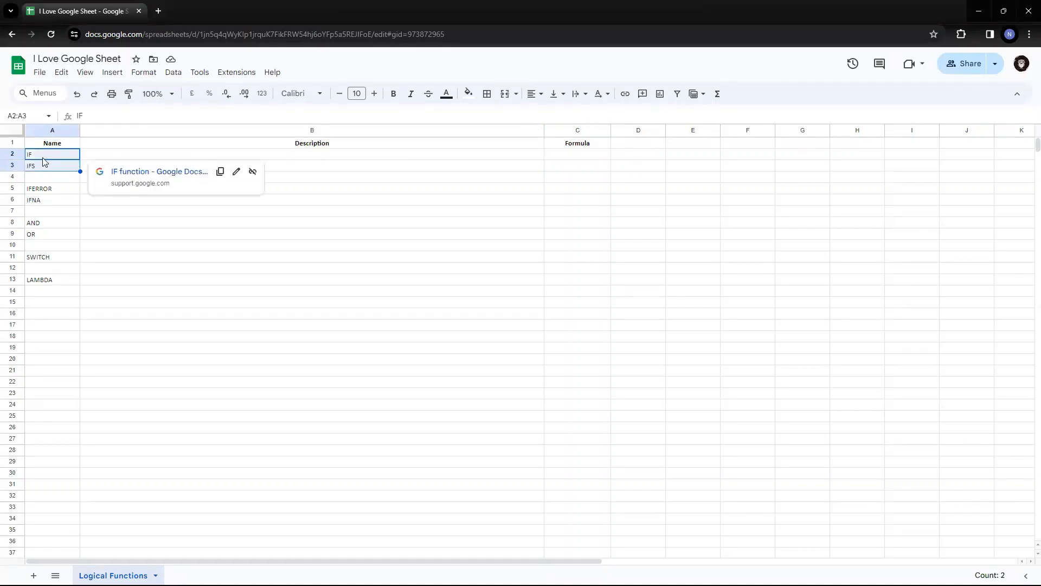
left_click(43, 158)
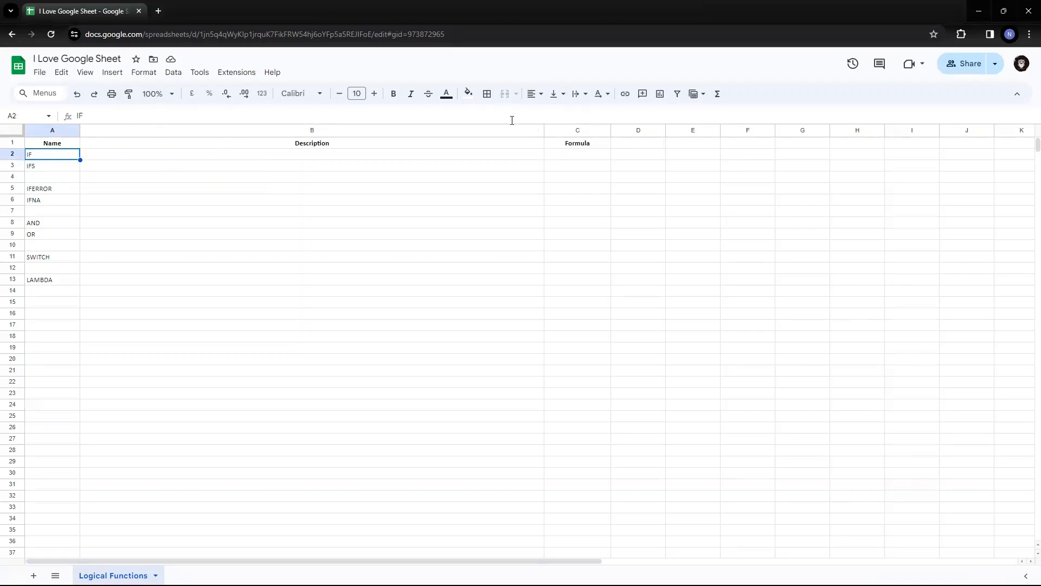
Step: Set the font colour of the IF description in cell B2 to black
left_click(345, 155)
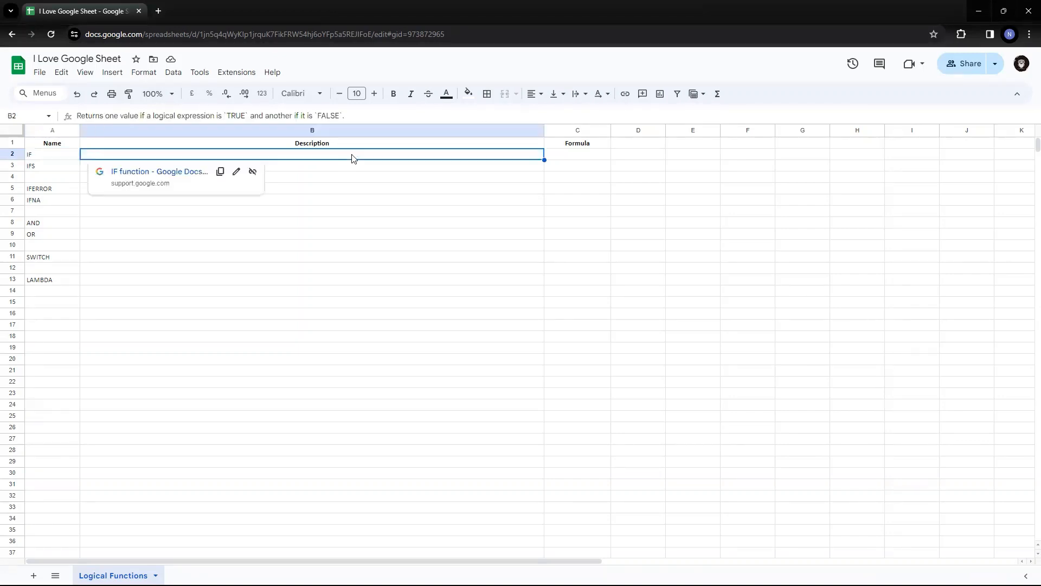
left_click(448, 95)
left_click(453, 134)
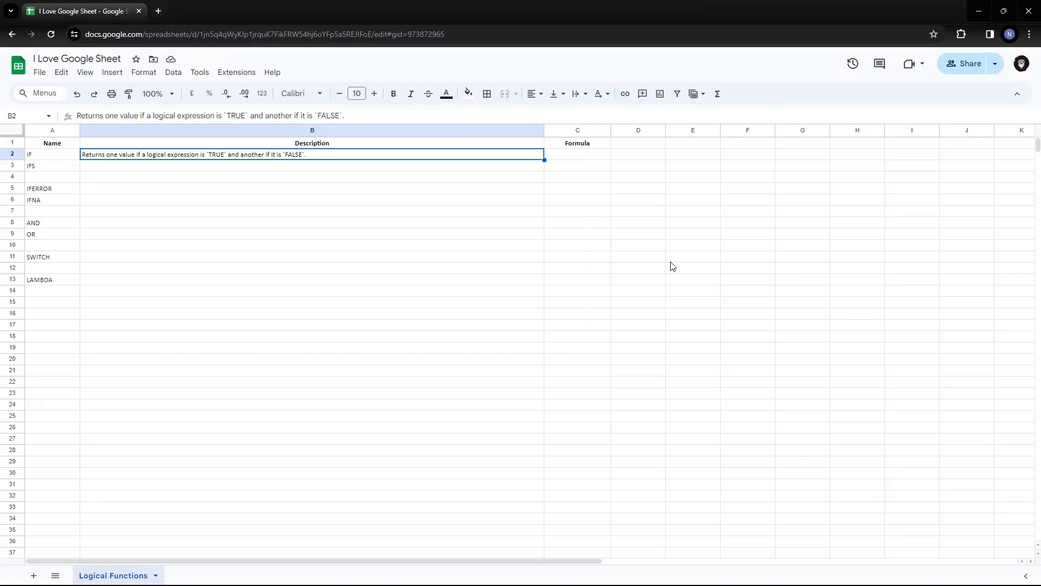
Step: Enter the formula =if(1=2,"Y","N") in cell C2, the Formula column of the IF row
key("Tab")
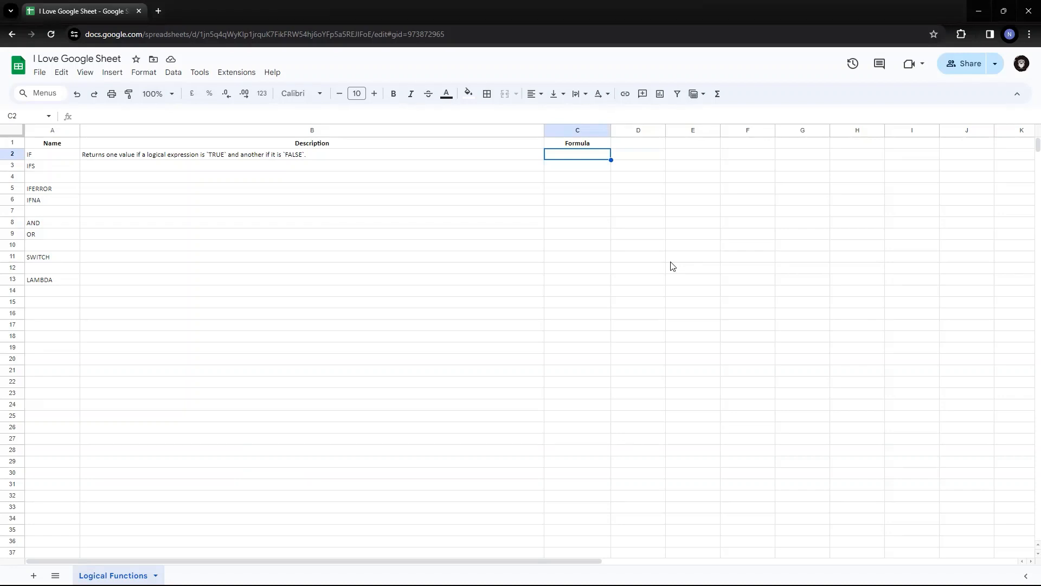
type("=")
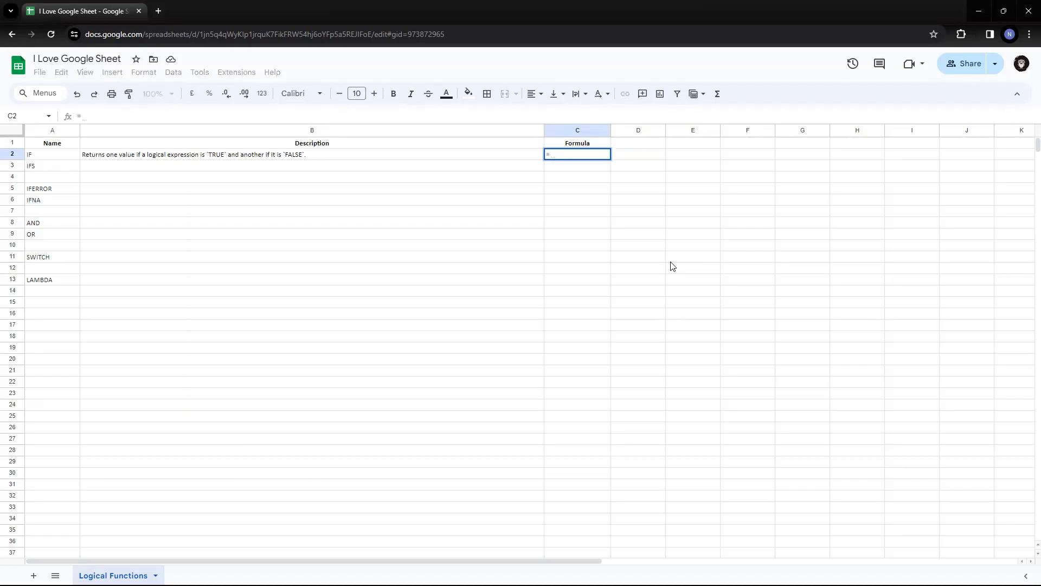
type("if(")
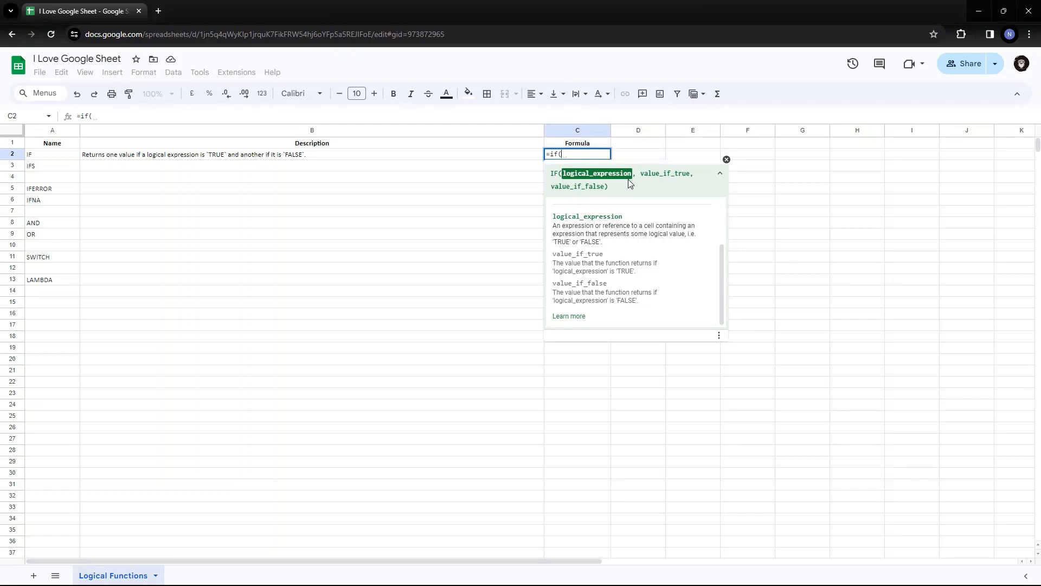
type("1")
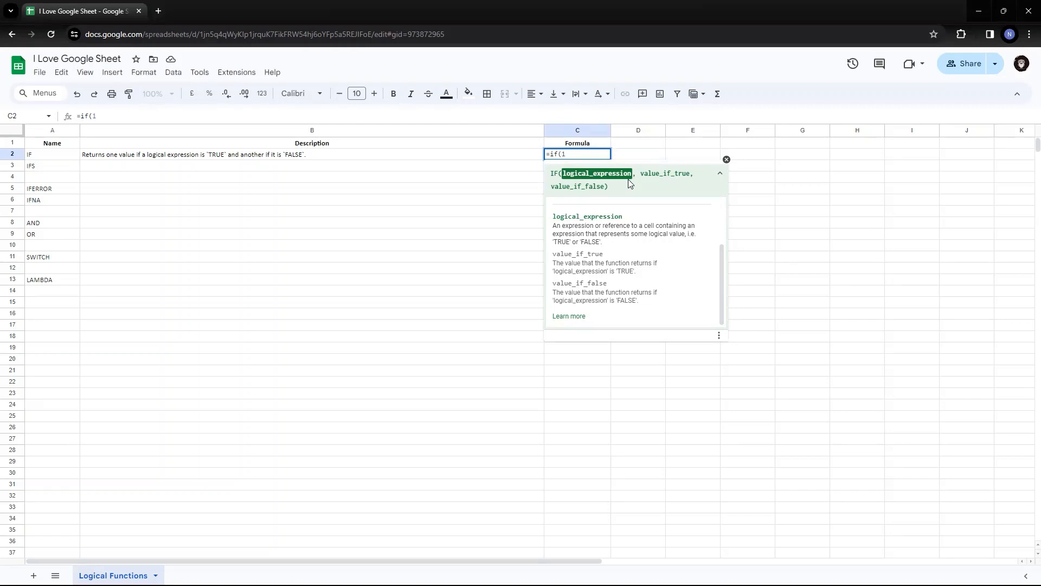
type("=2,")
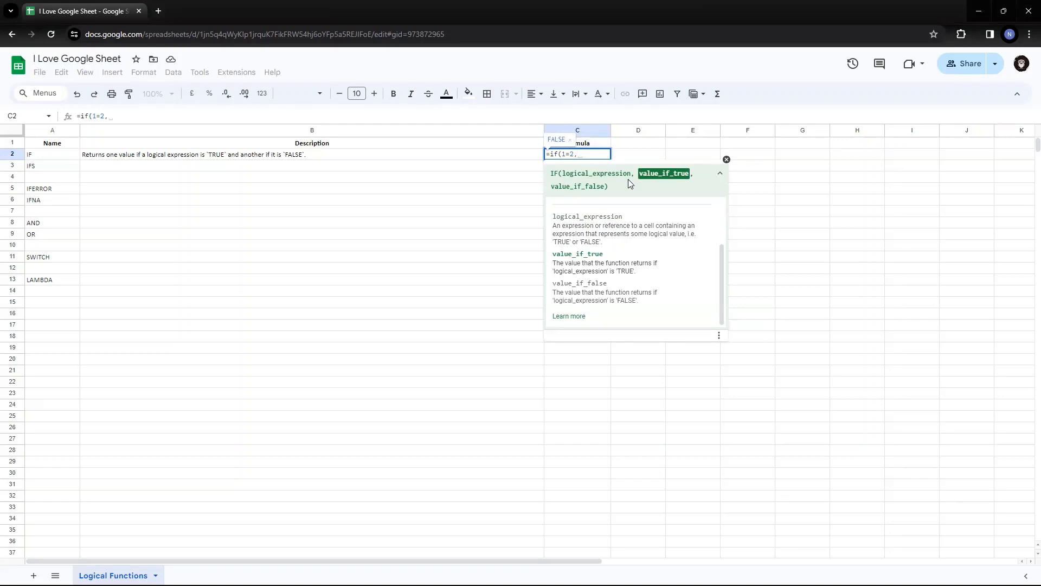
type("th")
key("BackSpace")
key("BackSpace")
type("\"")
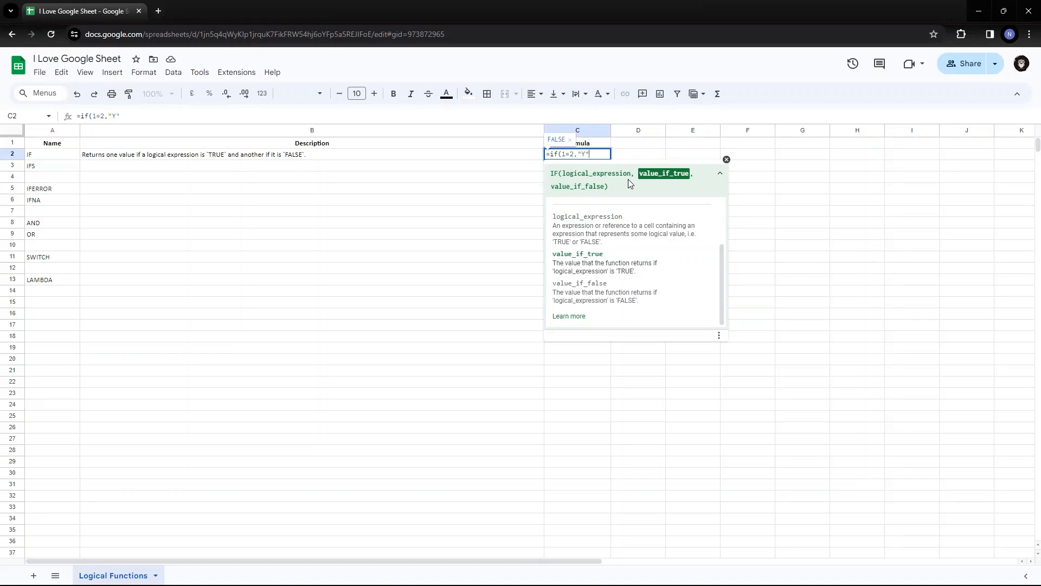
type("Y\",")
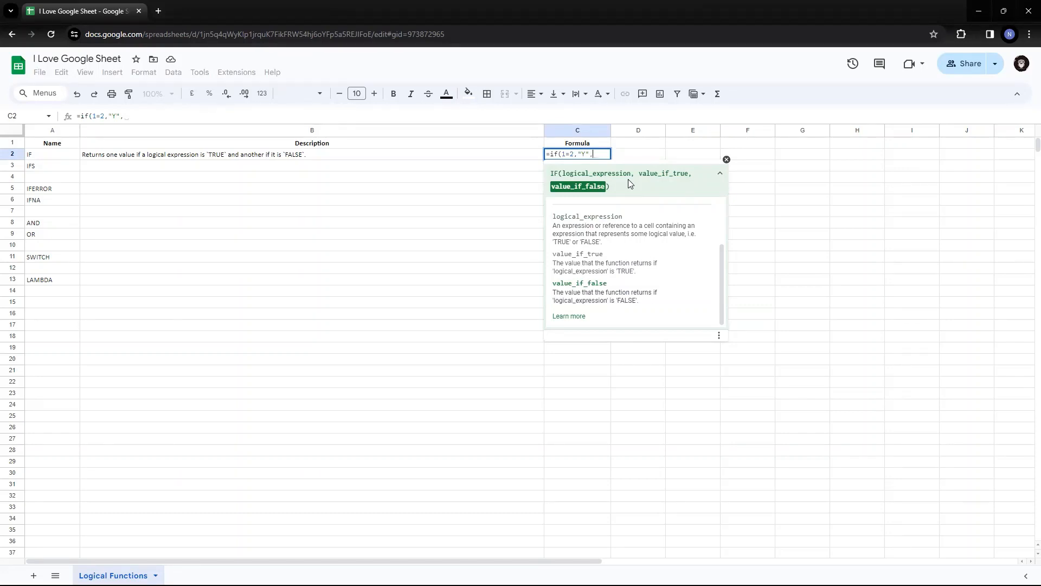
type("\"N")
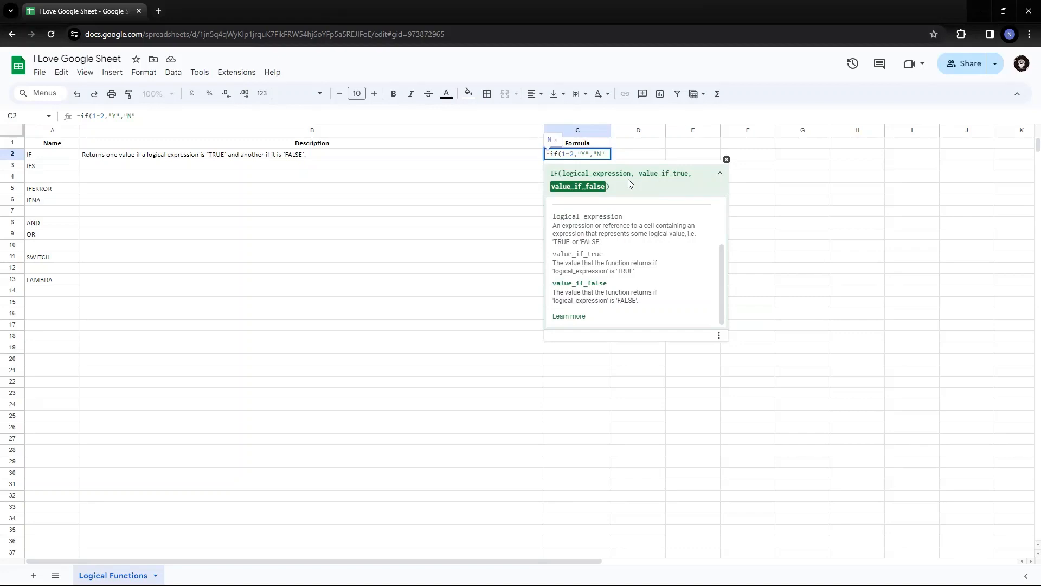
type("\")")
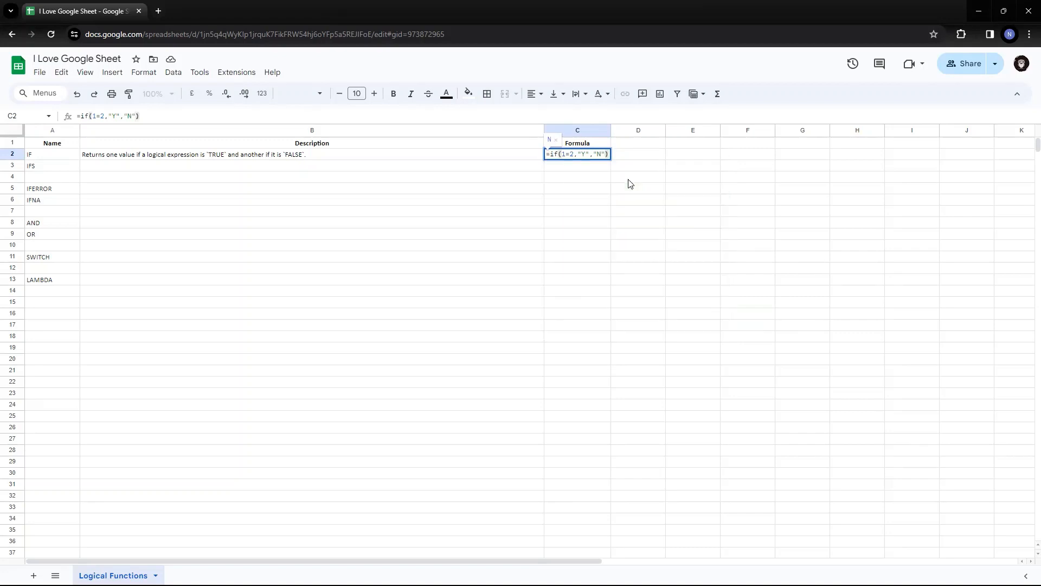
key("Return")
key("Up")
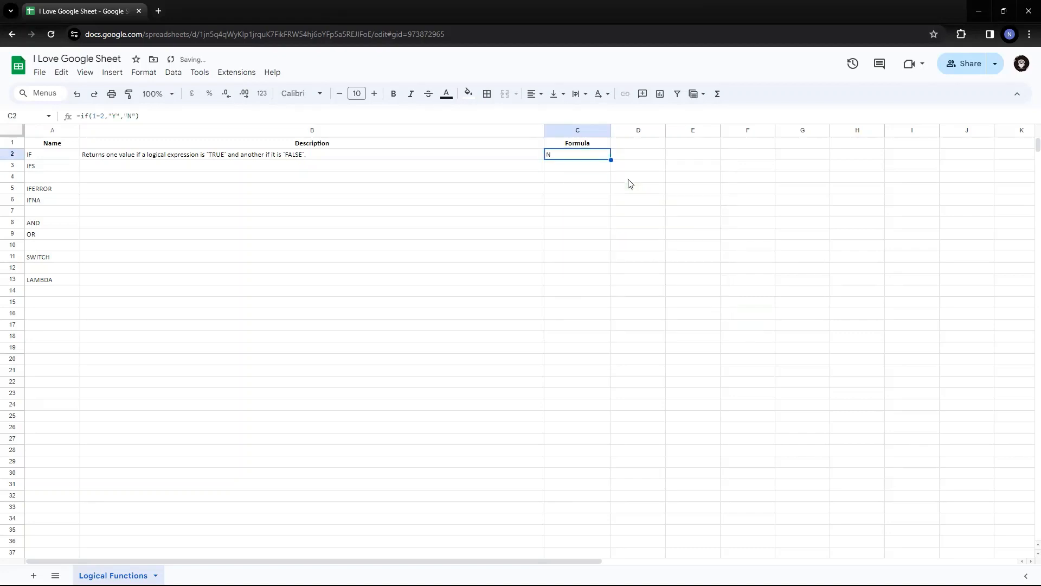
Step: Centre the content of cell C2 horizontally
left_click(550, 95)
left_click(542, 98)
left_click(551, 114)
Step: Replace the "Y" and "N" results in the C2 IF formula with TRUE and FALSE
key("F2")
key("Left")
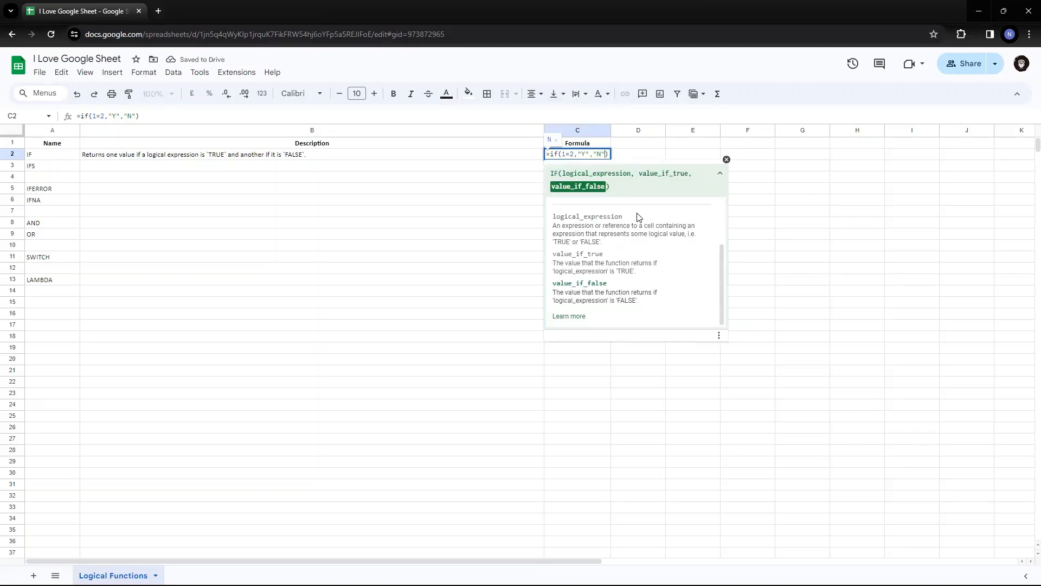
key("Left")
key("Left")
key("Left")
key("Left")
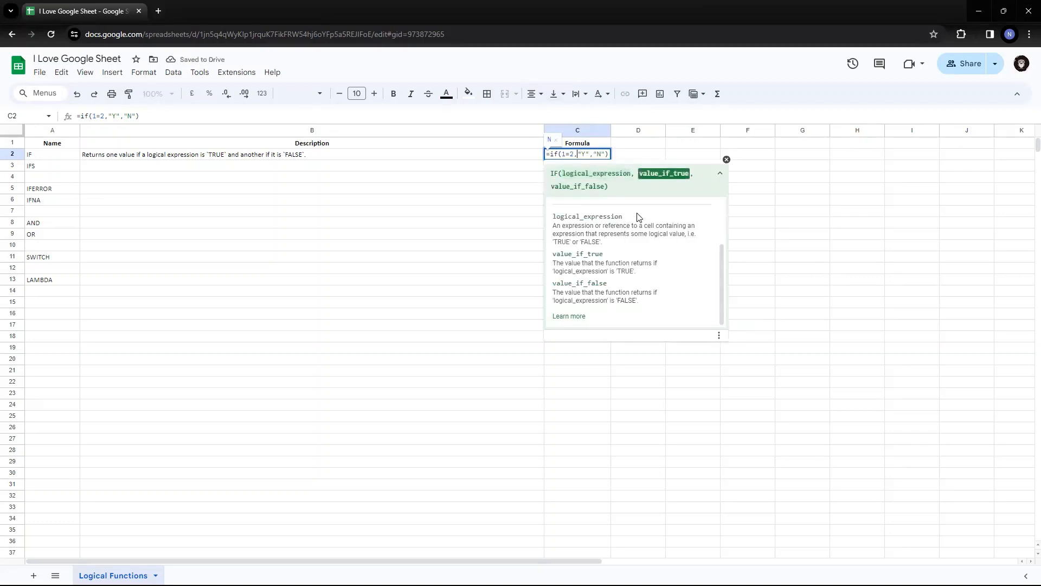
key("shift+Right")
key("shift+Right")
key("shift+Right")
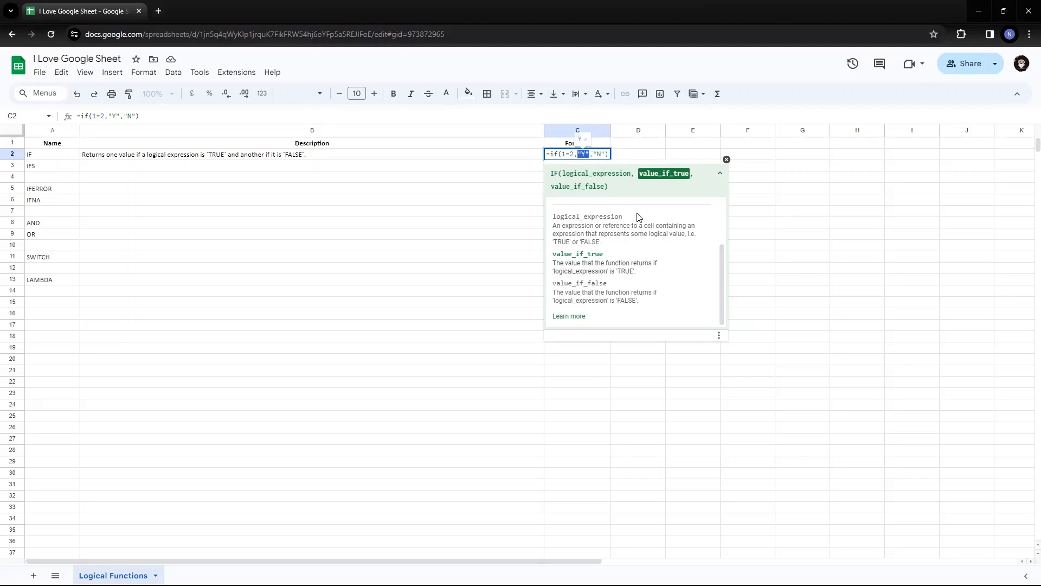
type("TRUE")
key("Right")
key("Right")
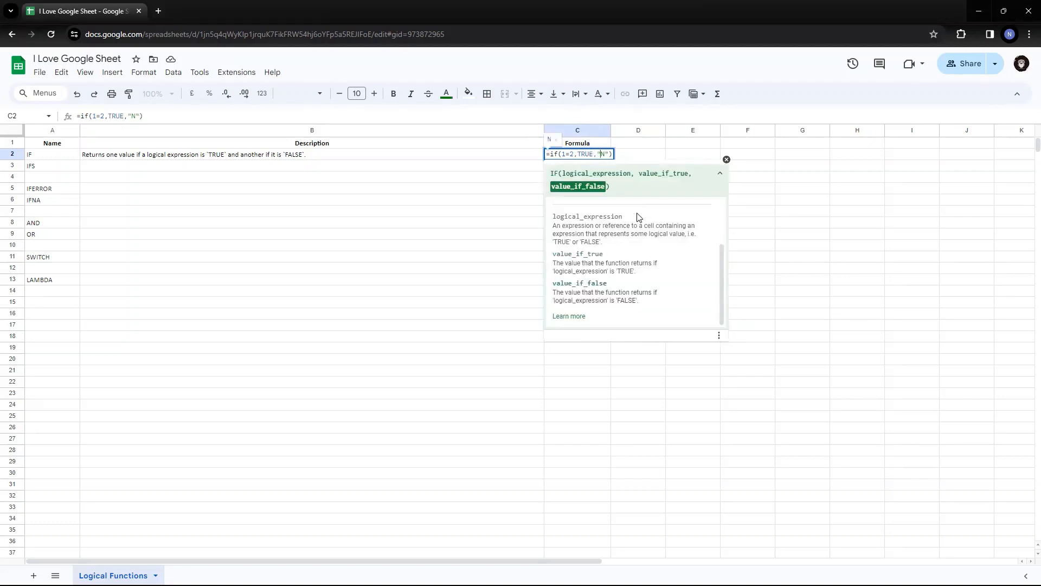
key("shift+Right")
key("shift+Right")
key("shift+Right")
type("FALSE")
key("Return")
key("Up")
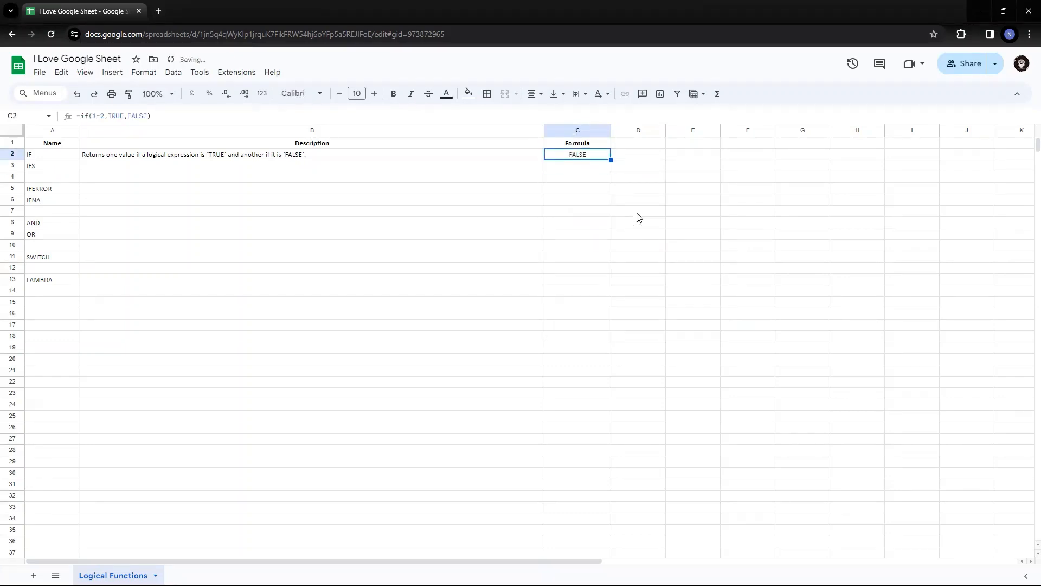
Step: Change the logical expression in the C2 IF formula to 1=1
key("F2")
key("Left")
key("Left")
key("Left")
key("Left")
key("Left")
key("Left")
key("Left")
key("Left")
key("Left")
key("Left")
key("Left")
key("Left")
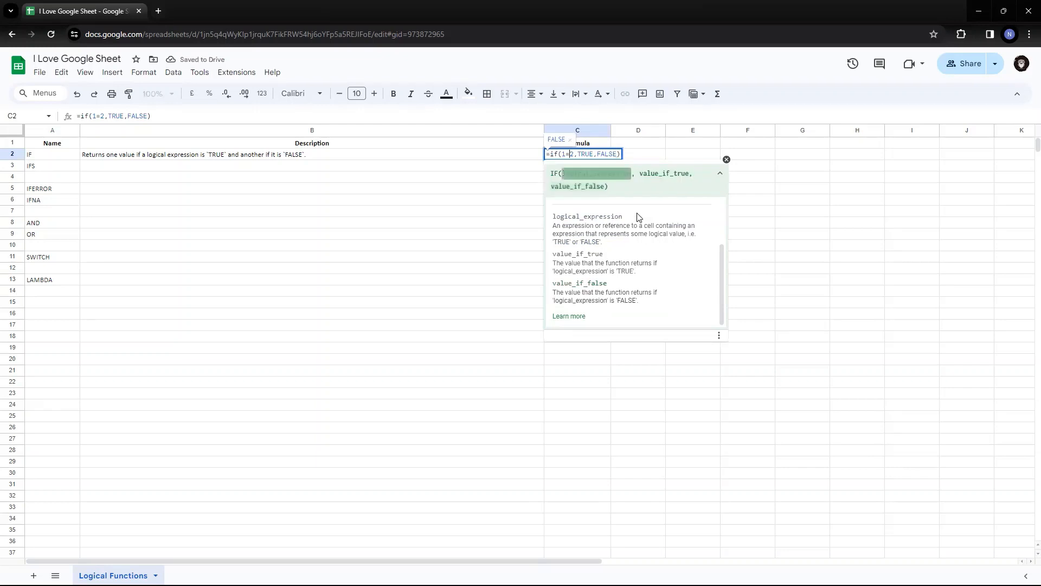
key("BackSpace")
type("1")
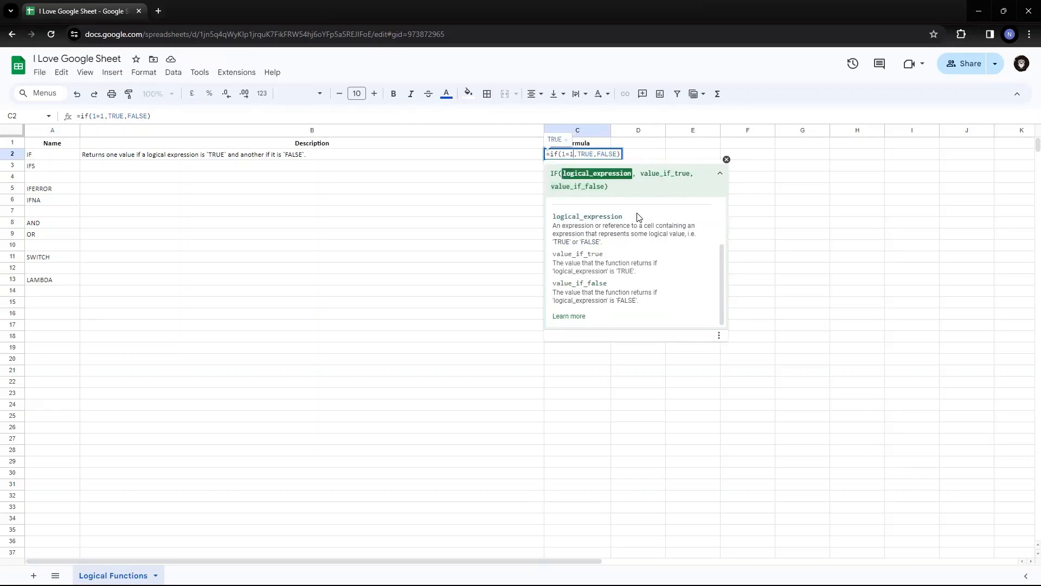
key("Return")
key("Up")
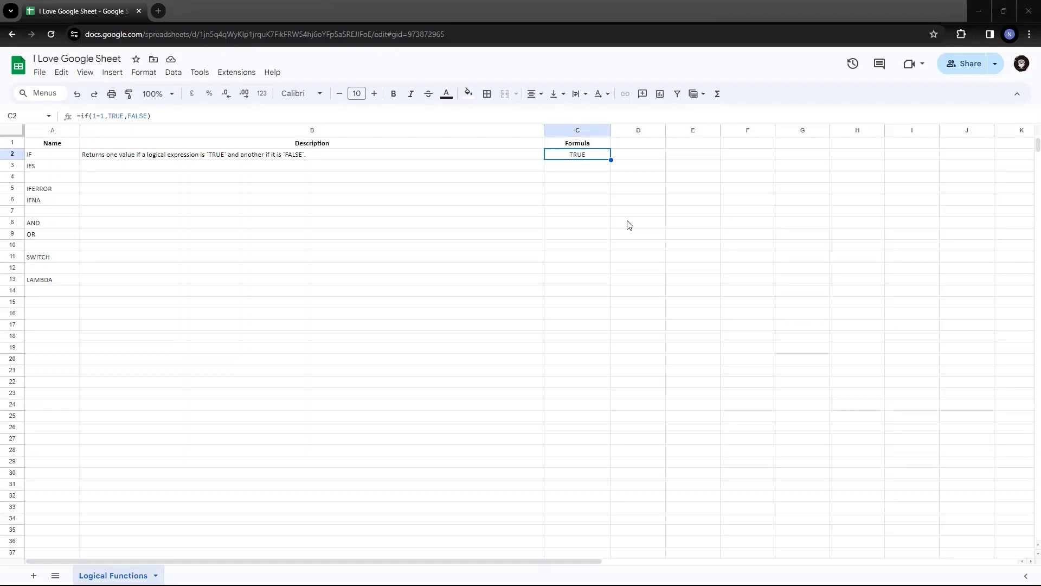
key("F2")
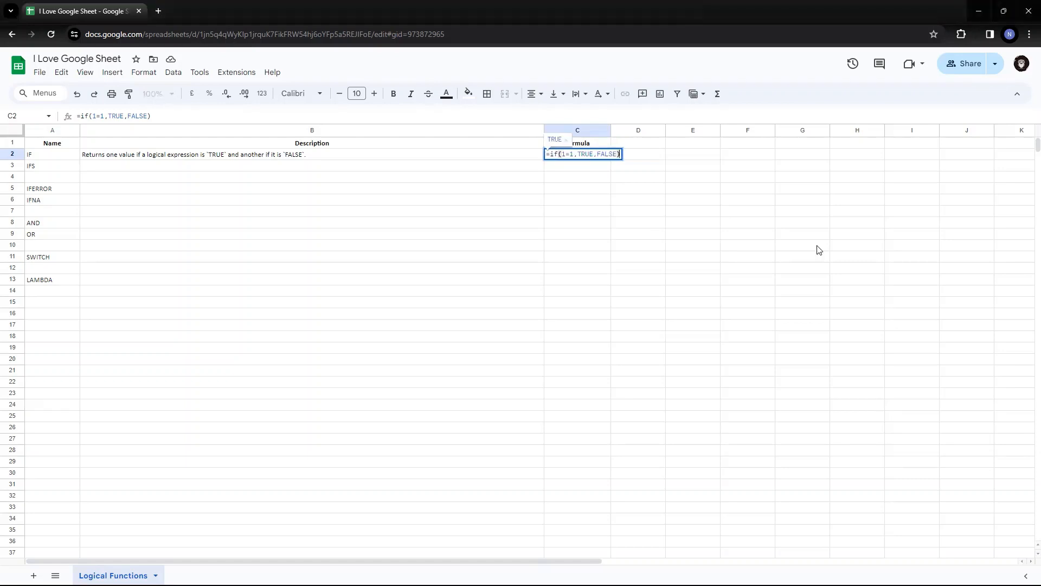
key("Escape")
Step: Enter the column header Student in cell E1
key("Up")
key("Right")
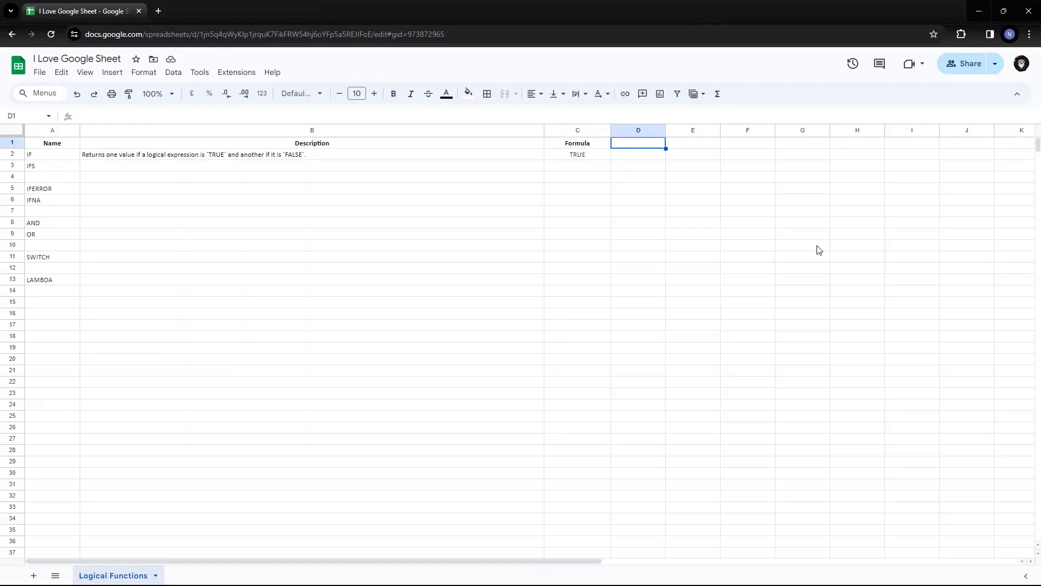
key("Right")
type("Studen")
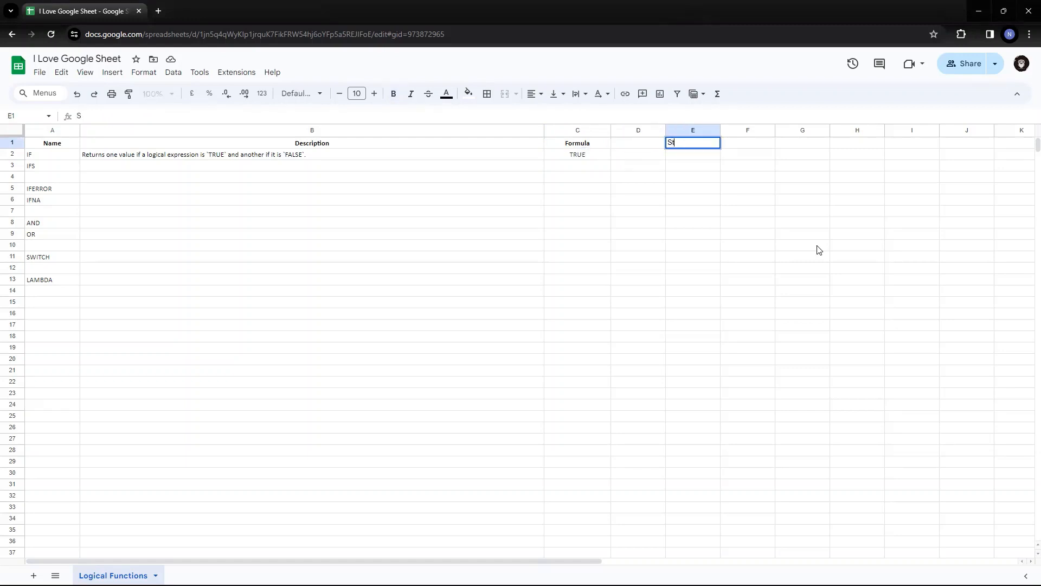
key("Tab")
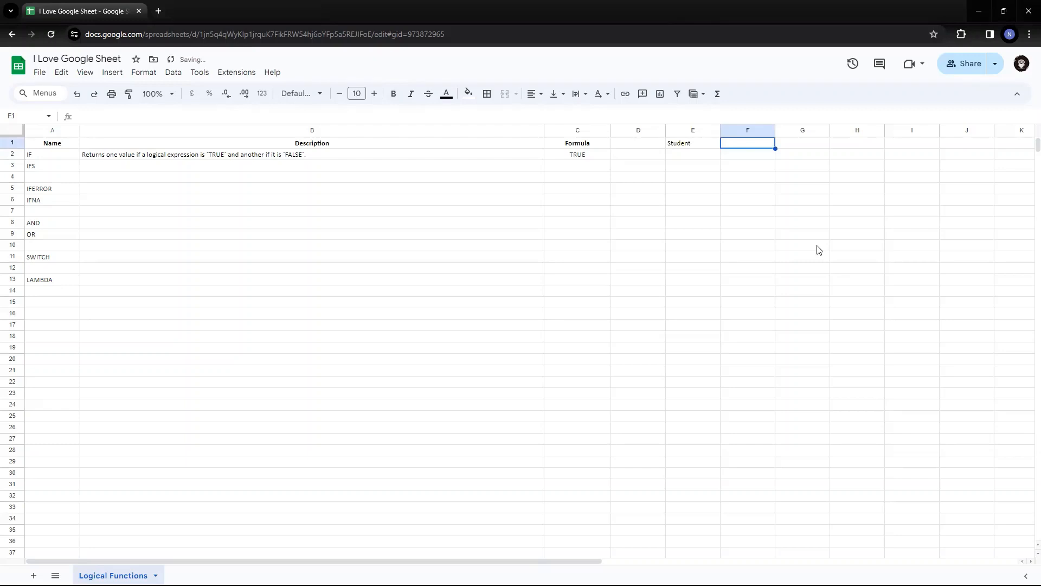
Step: Enter the column headers Marks in cell F1 and Passed/Failed in cell G1
type("Marks1")
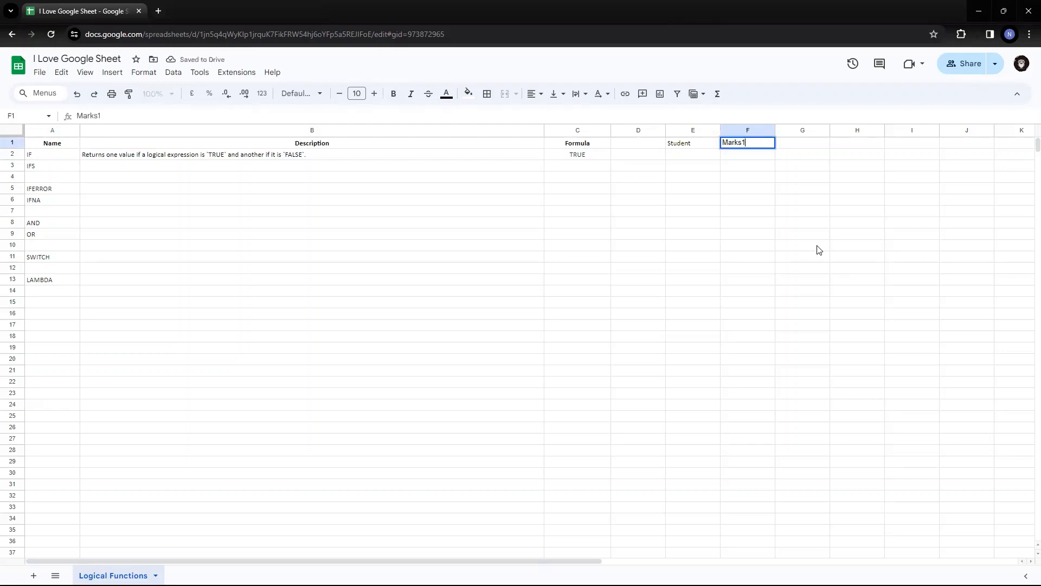
key("Return")
key("Up")
key("F2")
key("Return")
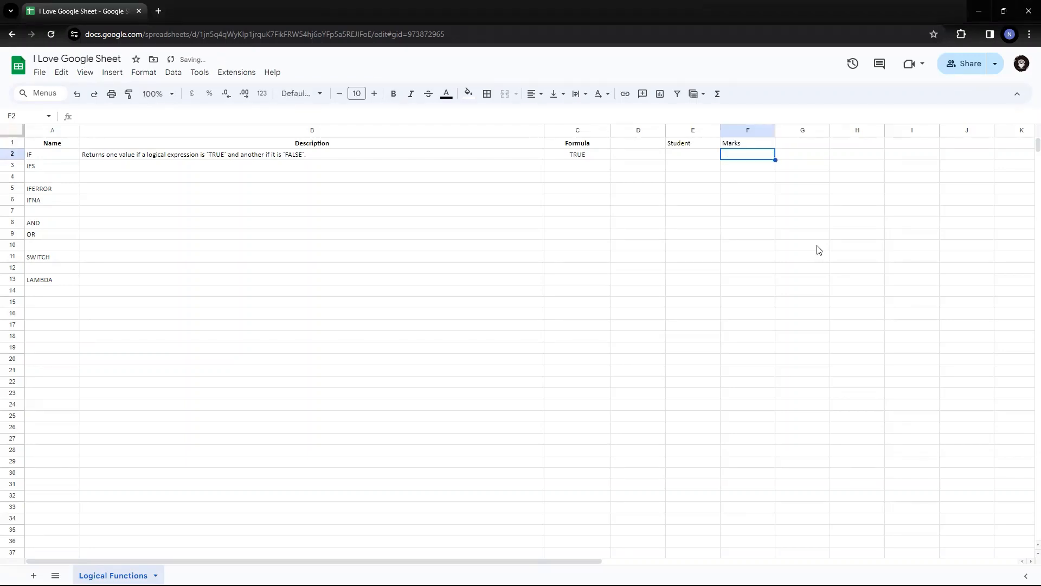
key("Up")
key("Right")
type("Pass")
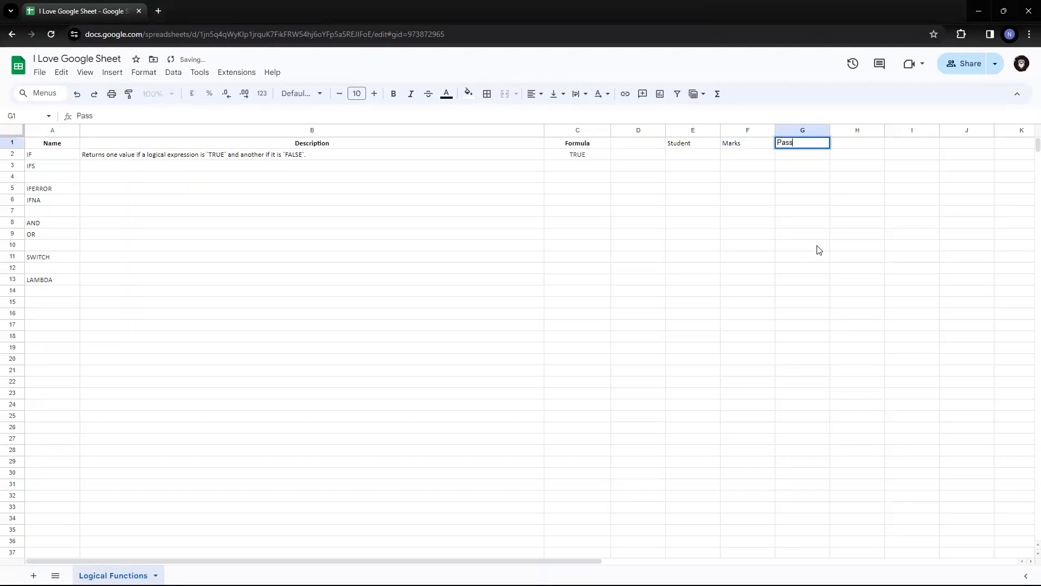
type("ed/Failed")
key("Return")
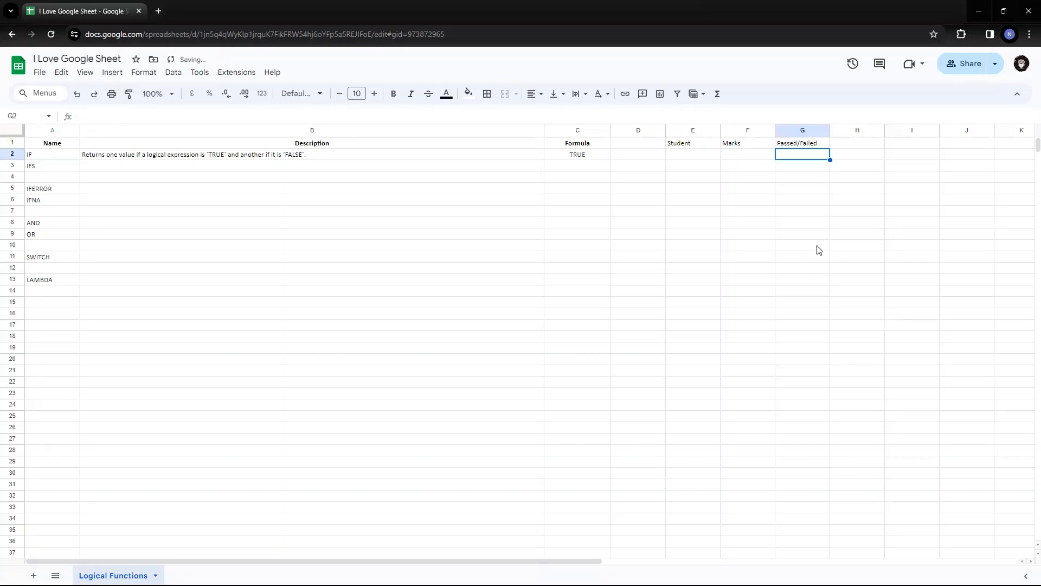
Step: Fill the Student column in E2:E5 with the entries A, B, C and D
key("Left")
key("Left")
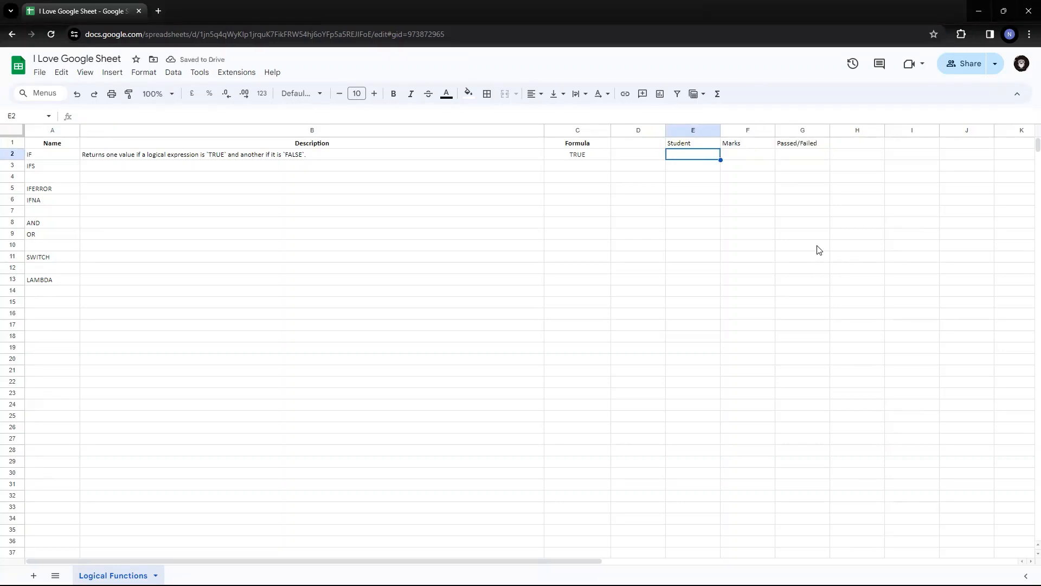
type("A")
key("Return")
type("B")
key("Return")
type("C")
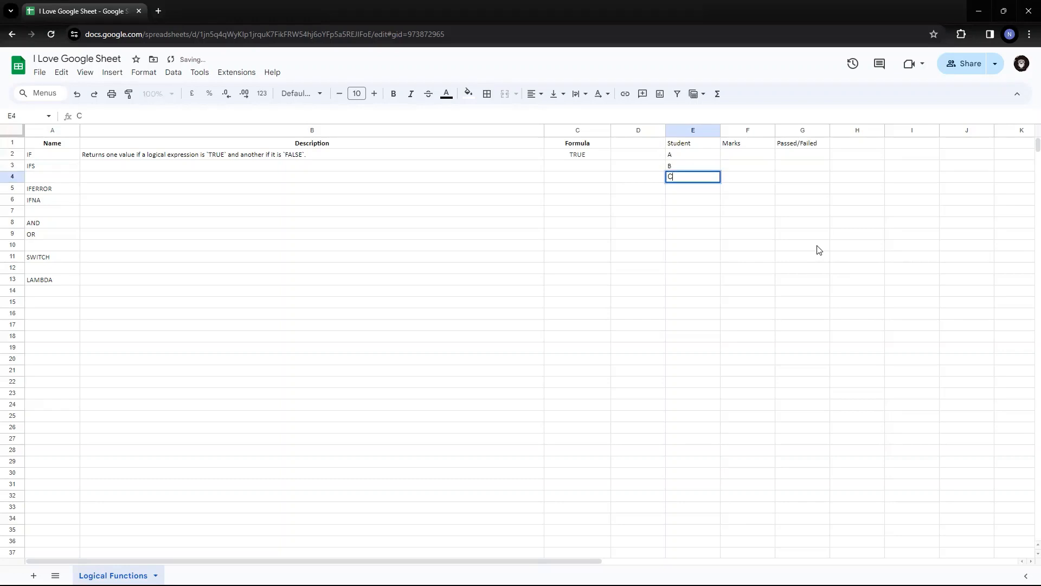
key("Return")
type("D")
Step: Enter the marks 45, 65, 85 and 95 for students A to D in F2:F5
key("Up")
key("Up")
key("Up")
key("Right")
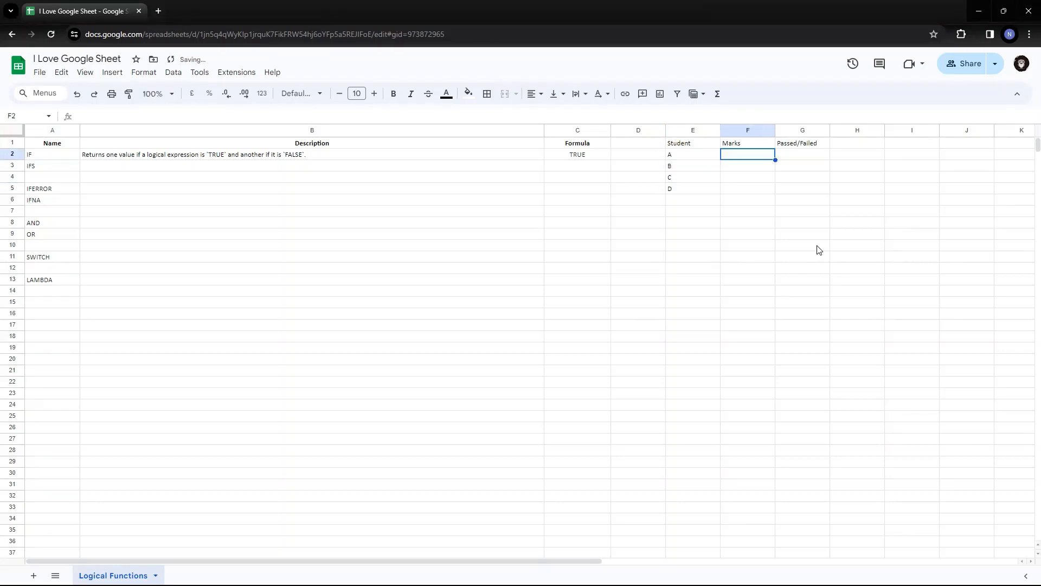
type("45")
key("Return")
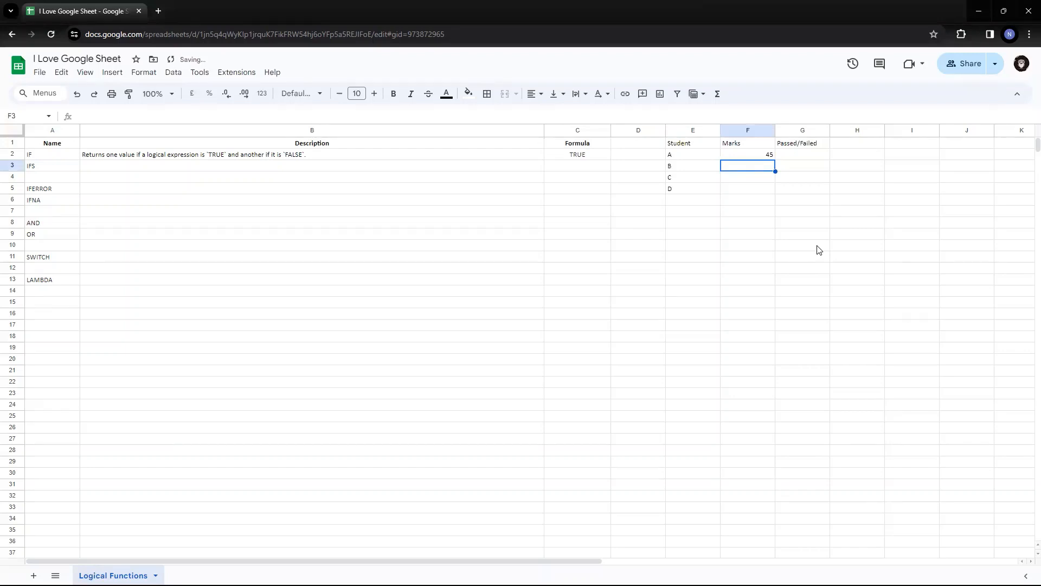
type("65")
key("Return")
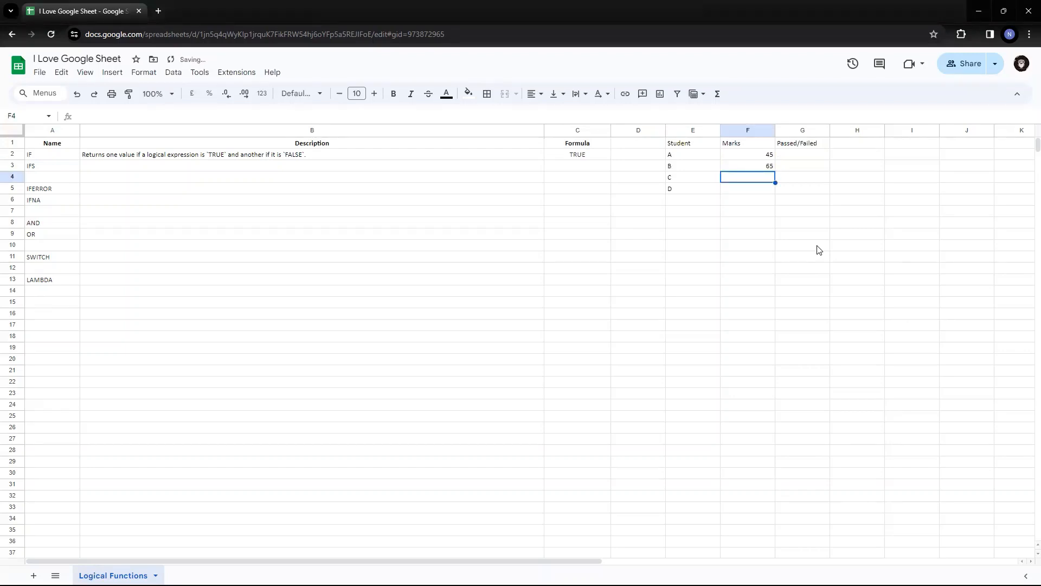
type("85")
key("Return")
type("9")
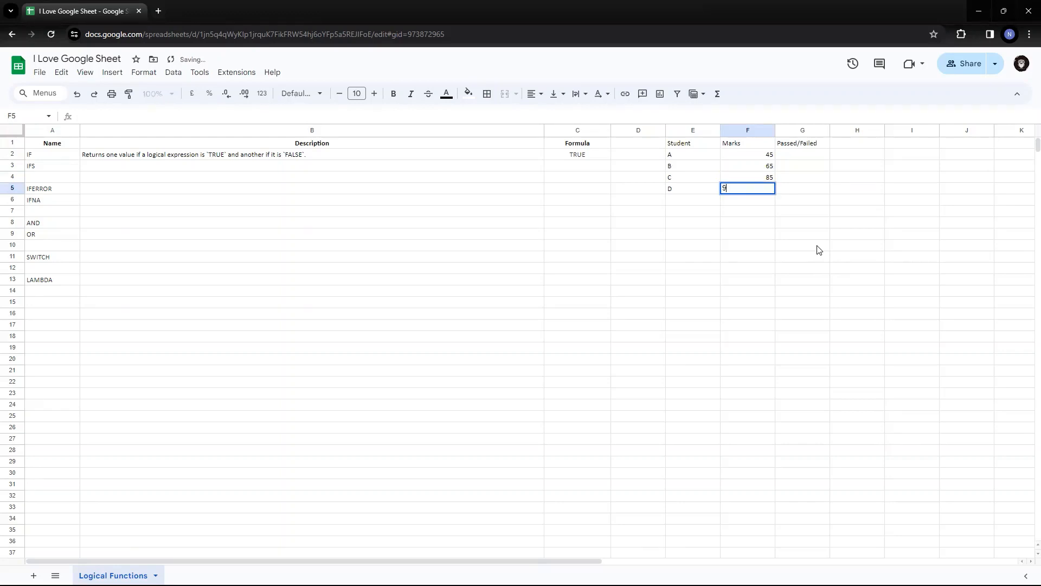
type("5")
key("Return")
Step: Centre the student table in E1:G5 horizontally, including its headers
key("Up")
key("Up")
key("Up")
key("Up")
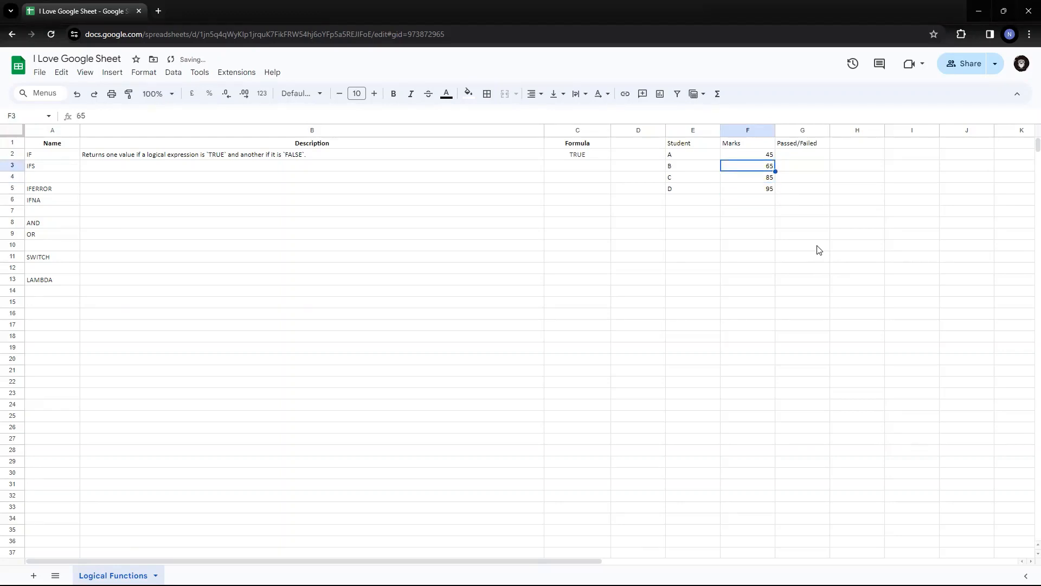
key("Left")
key("shift+Right")
key("shift+Down")
key("shift+Down")
key("shift+Down")
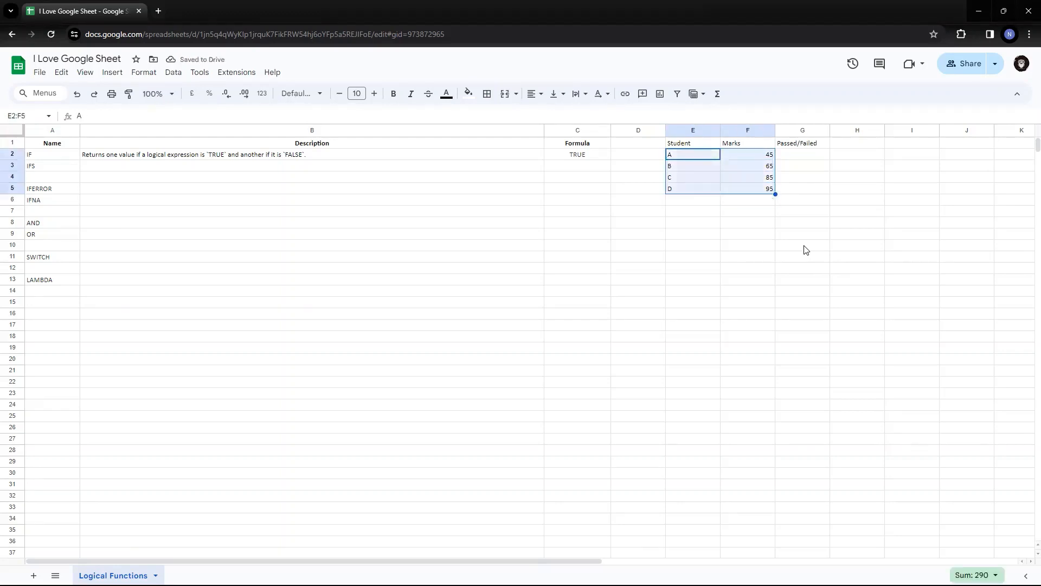
key("Up")
key("shift+Right")
key("shift+Right")
key("shift+Down")
key("shift+Down")
key("shift+Down")
key("shift+Down")
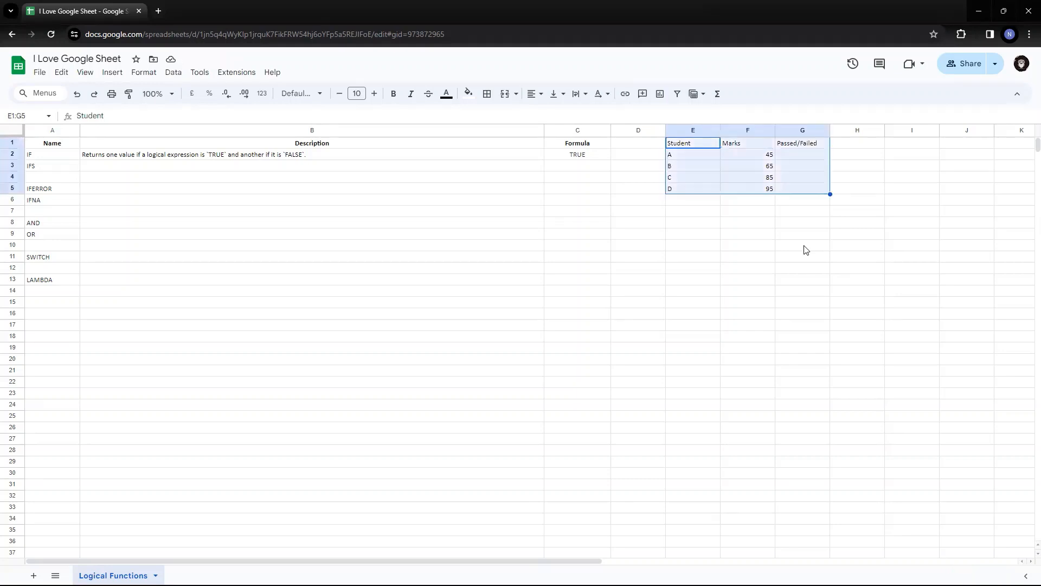
left_click(541, 98)
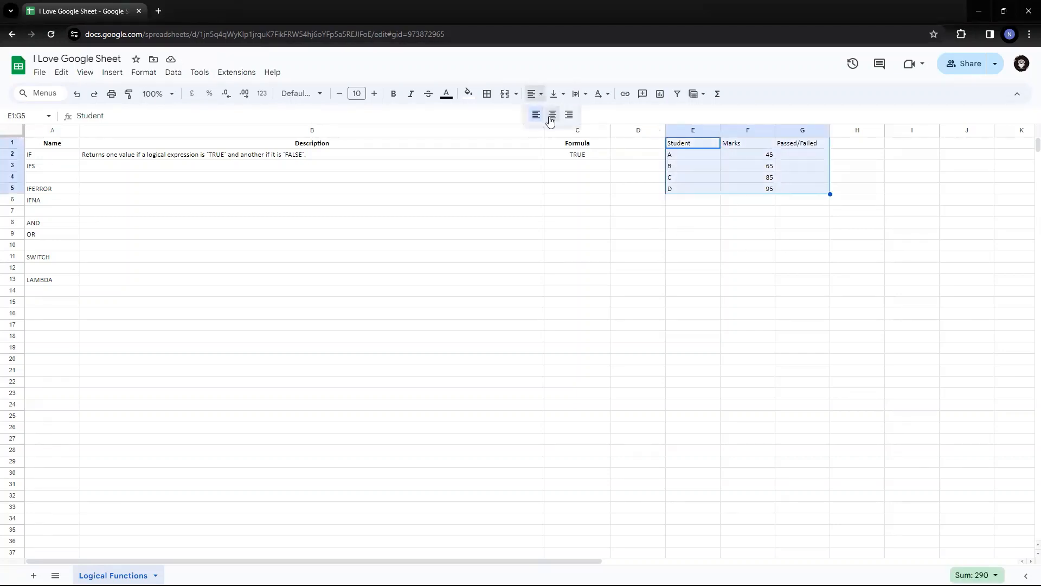
left_click(546, 114)
left_click(754, 156)
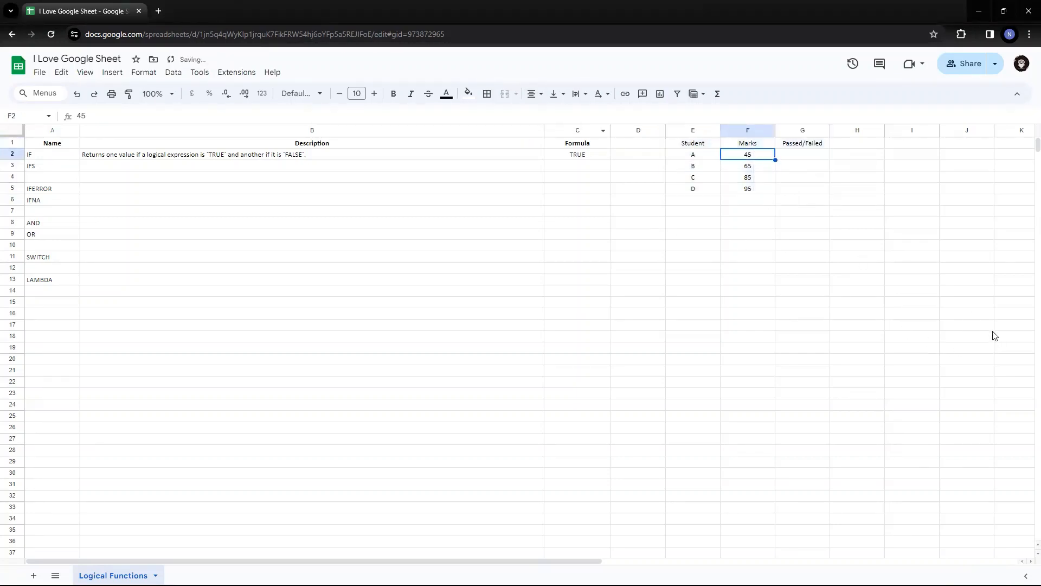
key("Up")
key("Left")
key("Left")
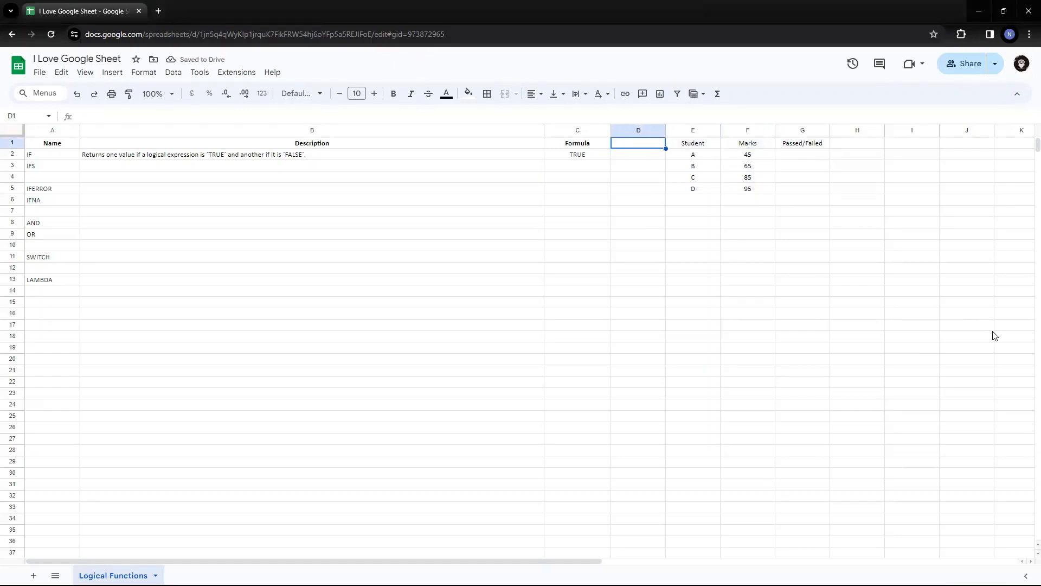
key("Right")
key("Right")
key("Down")
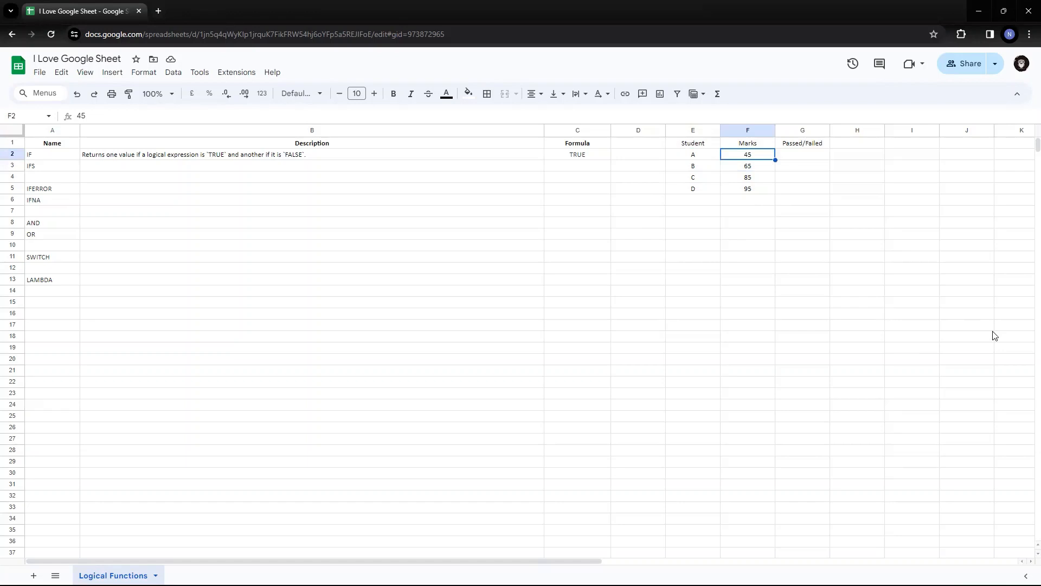
key("ctrl+shift+Down")
key("ctrl+shift+Down")
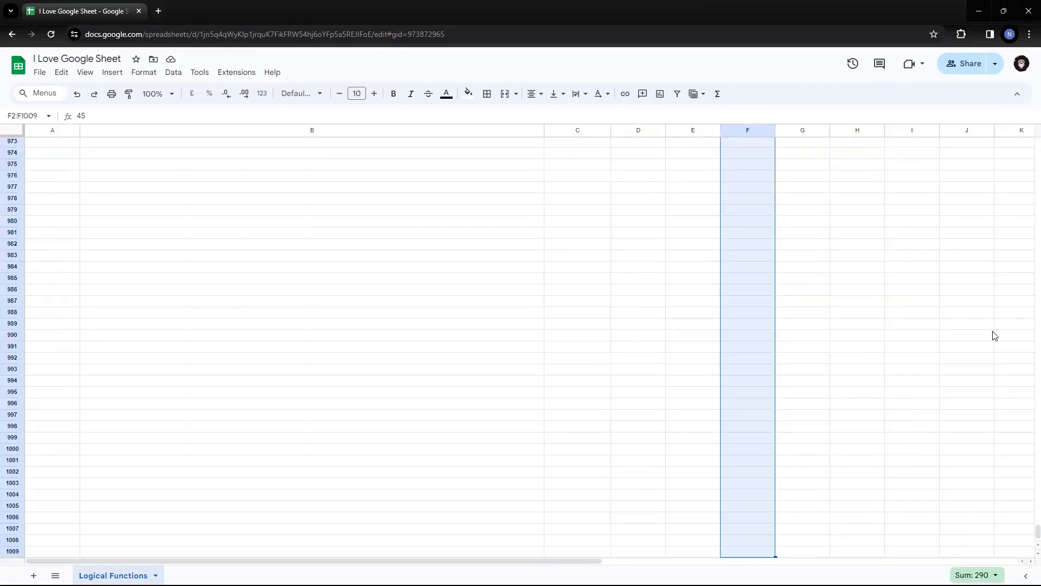
key("ctrl+Up")
Step: Enter the label Passing Criteria in cell H1 and the value 45 in cell I1
key("Right")
key("Right")
key("Right")
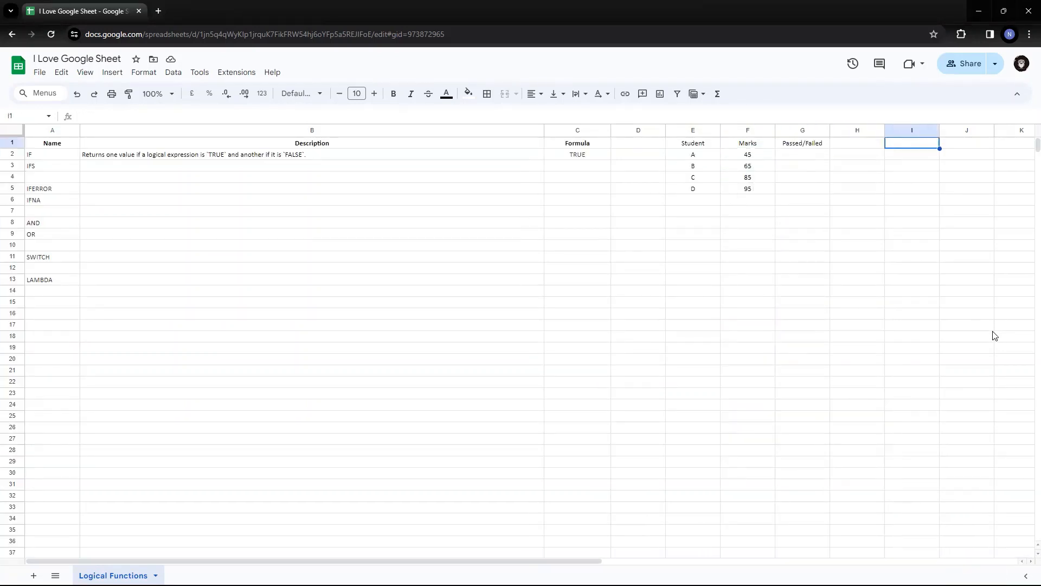
key("Left")
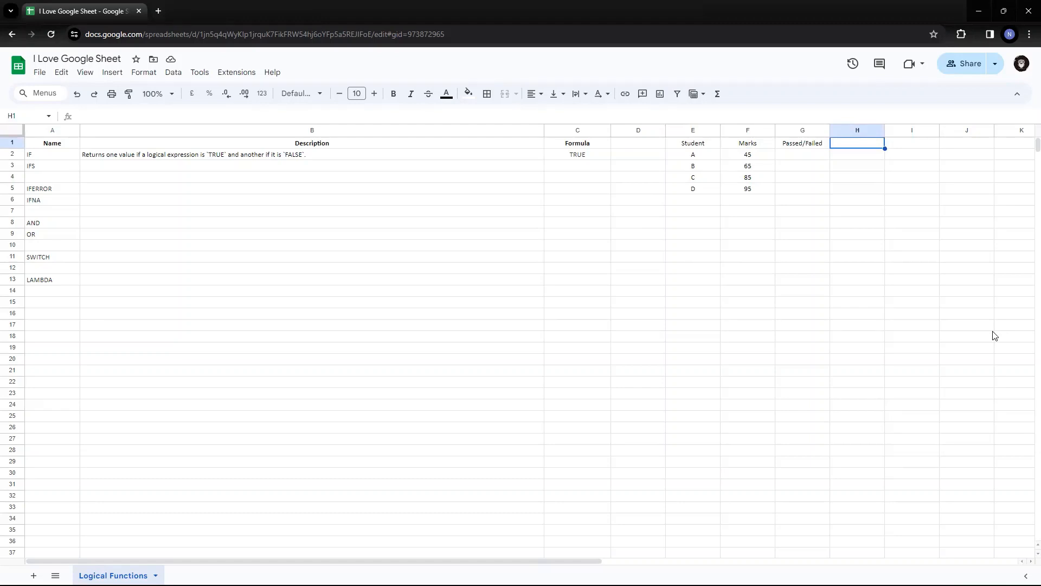
type("45")
key("ctrl+Return")
type("Passing")
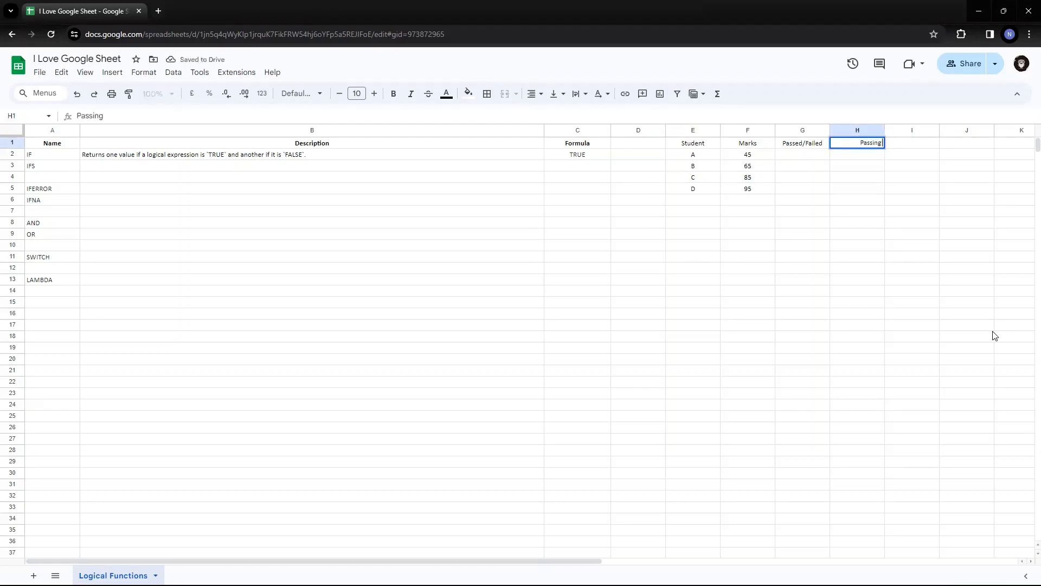
type(" Criteria")
key("Tab")
type("45")
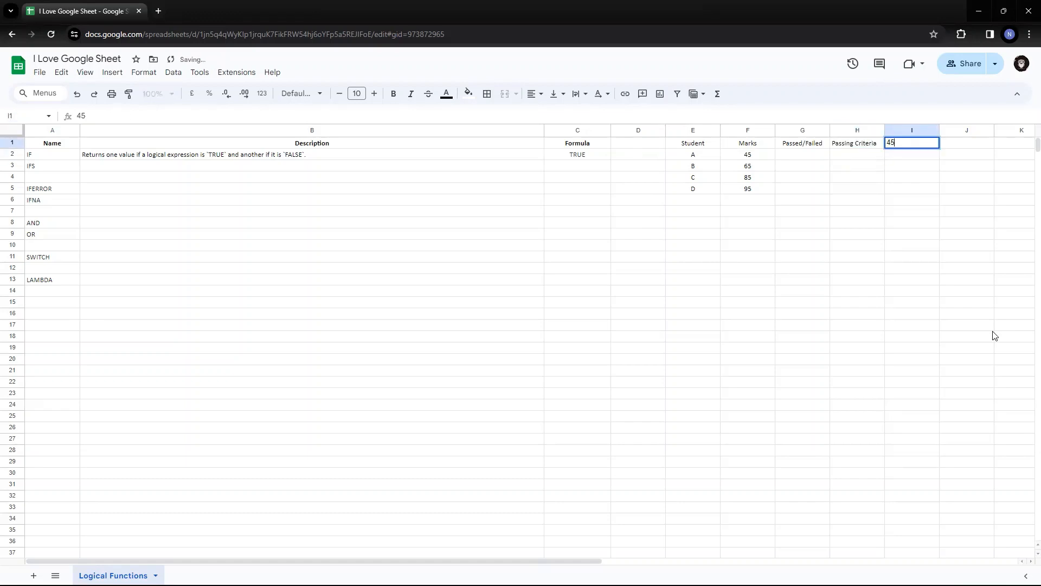
key("Return")
Step: Move the passing value 45 from I1 to I2 and the Passing Criteria label from H1 to I1
key("Up")
key("Left")
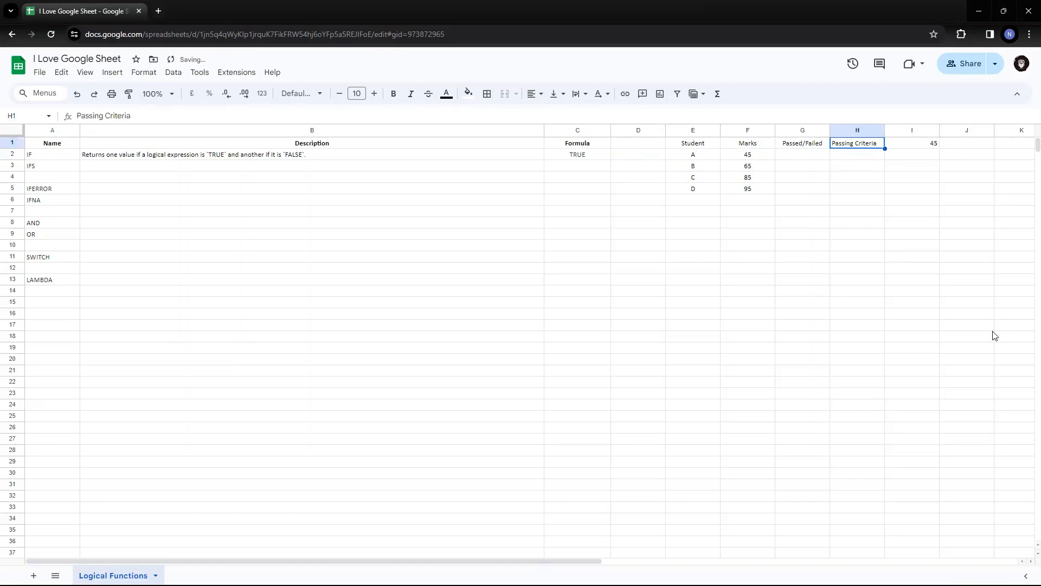
key("Right")
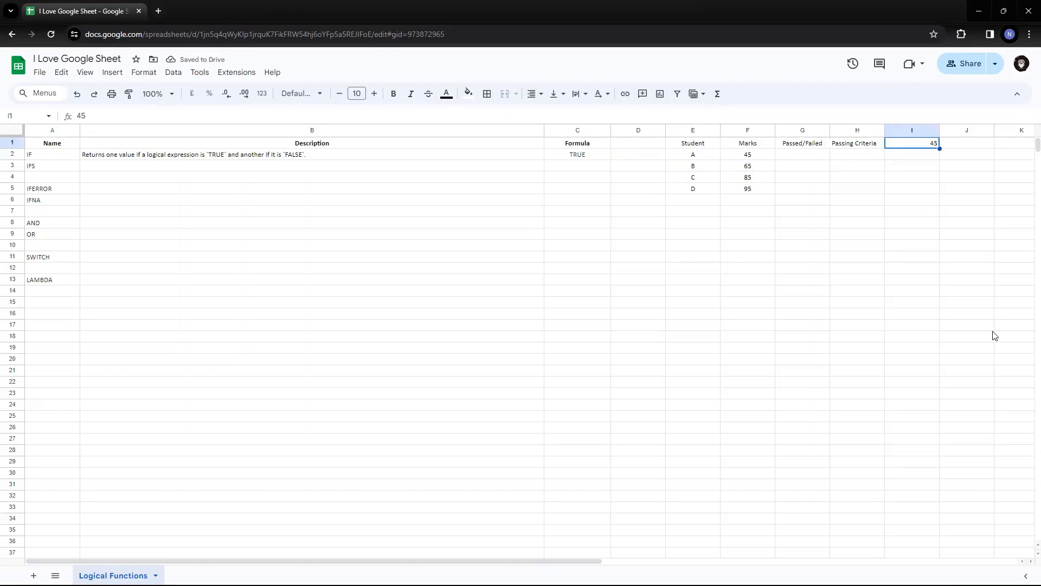
type("45")
key("ctrl+x")
key("Down")
key("ctrl+v")
key("Up")
key("Left")
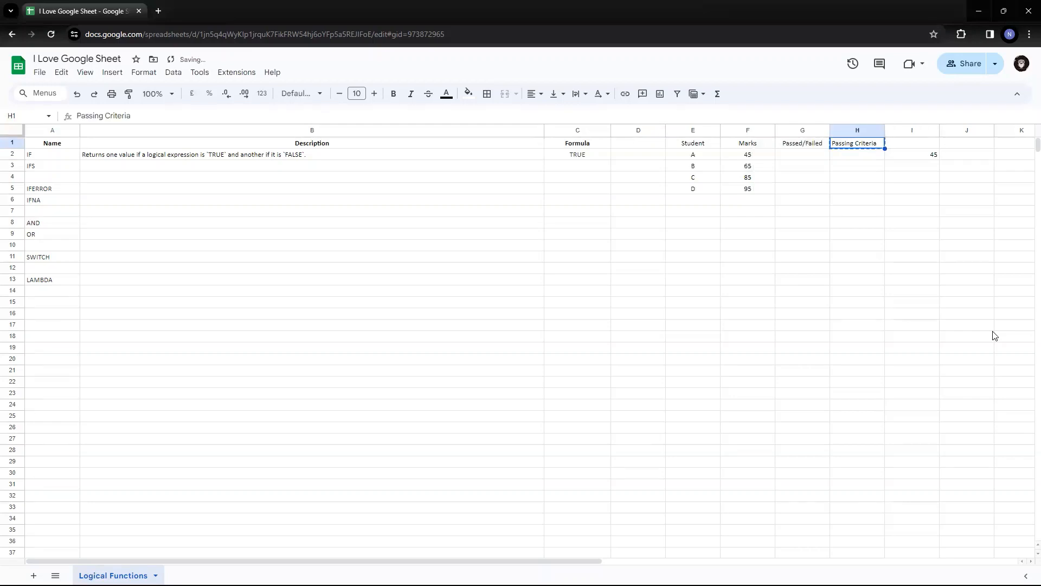
key("Right")
key("ctrl+v")
key("Left")
key("Right")
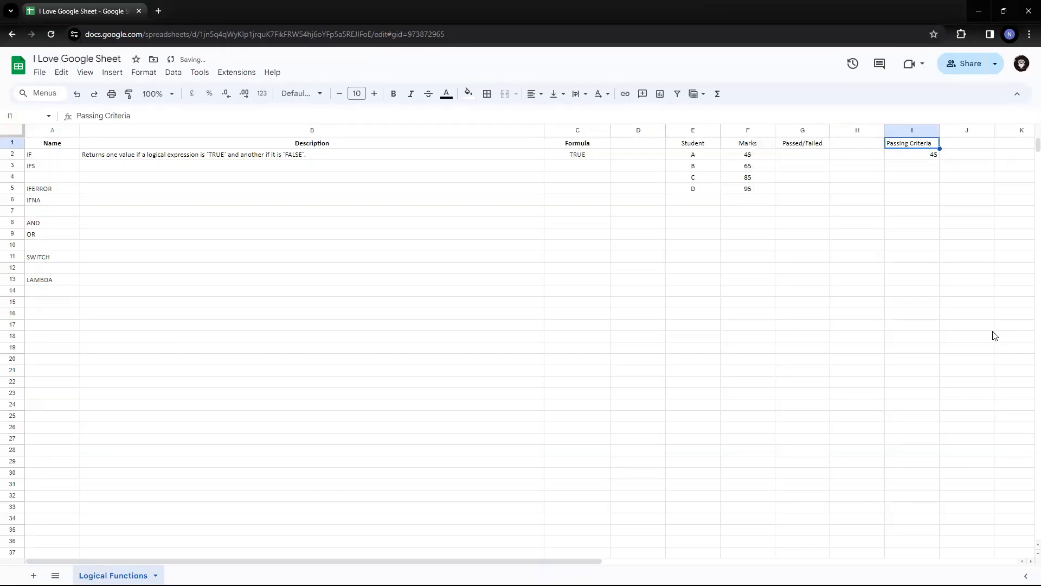
Step: Change the marks of students A, B and C in F2:F4 to 35, 55 and 75
key("Down")
key("Left")
key("Left")
key("Left")
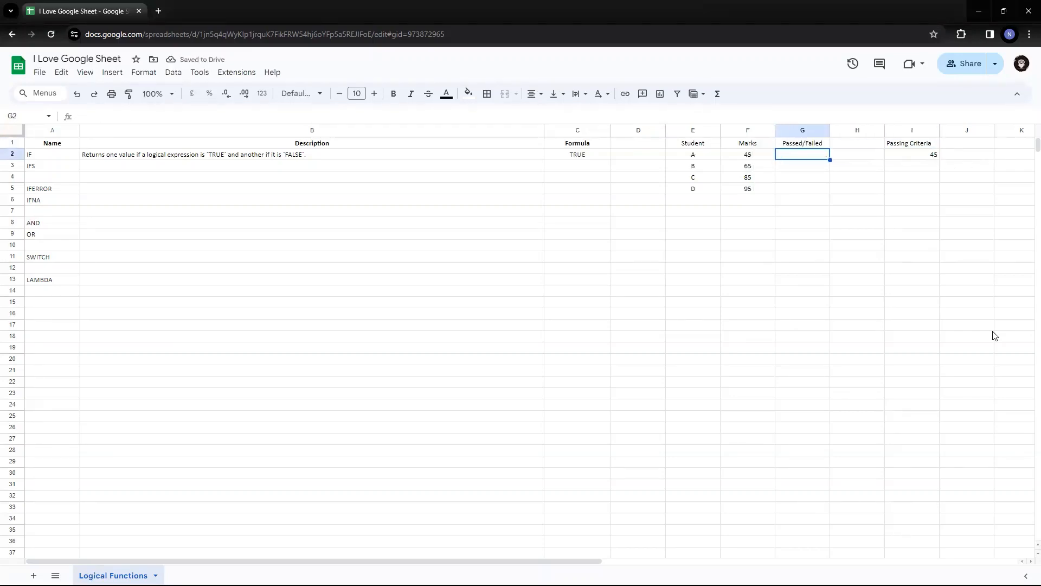
type("35")
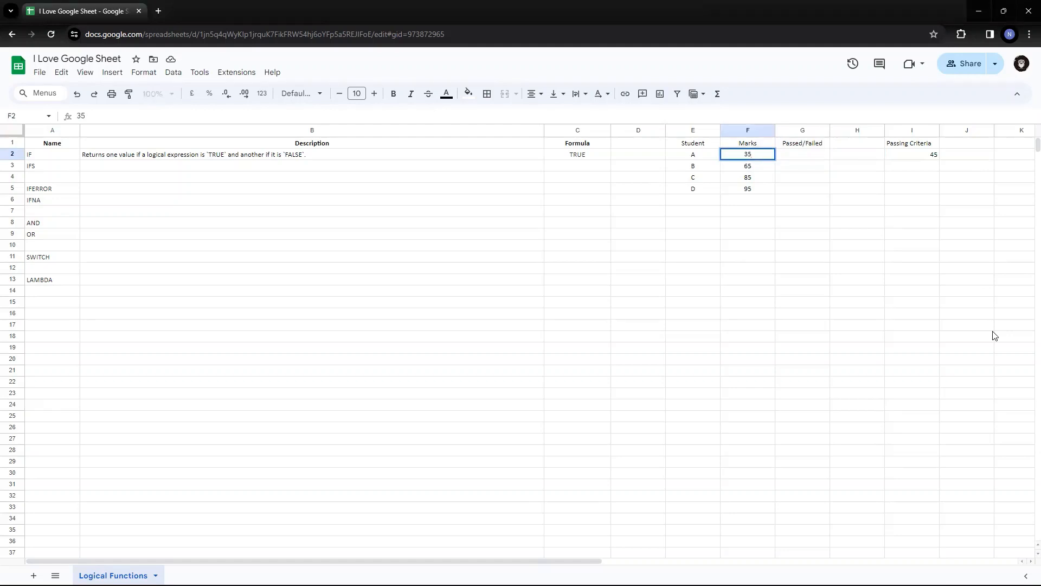
key("Return")
type("55")
key("Return")
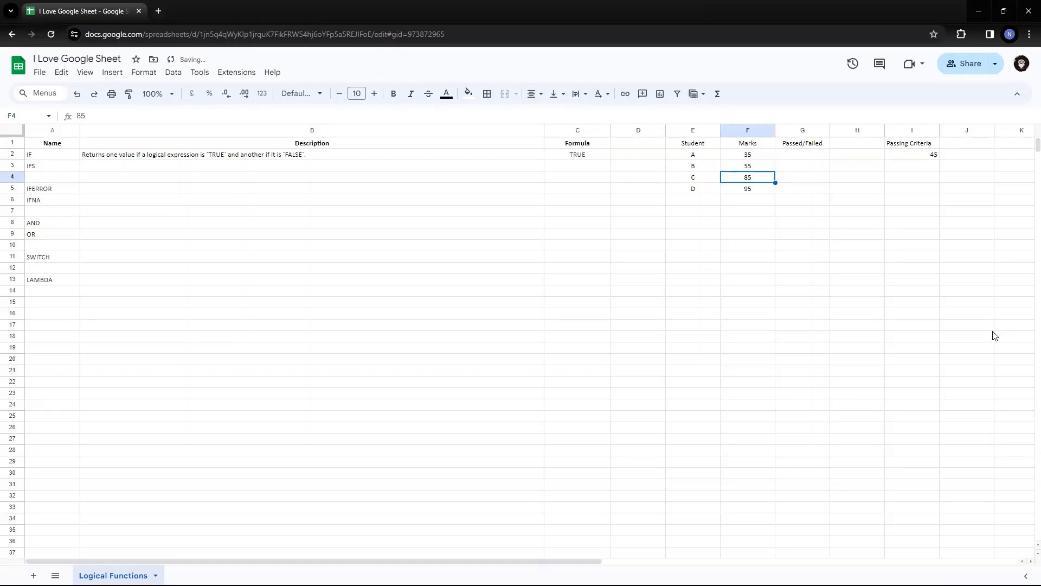
type("75")
key("Return")
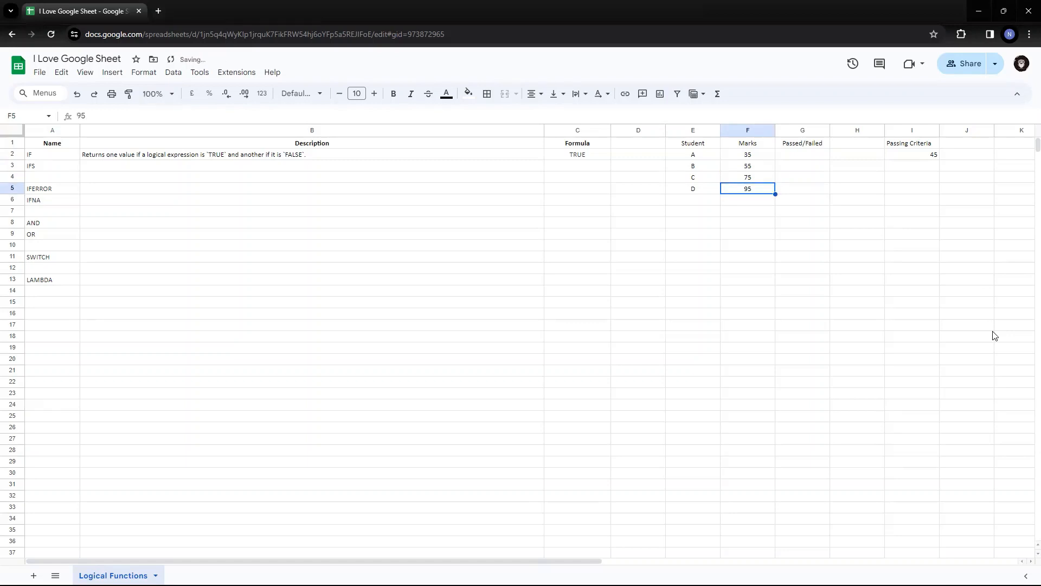
key("Up")
key("Up")
key("Up")
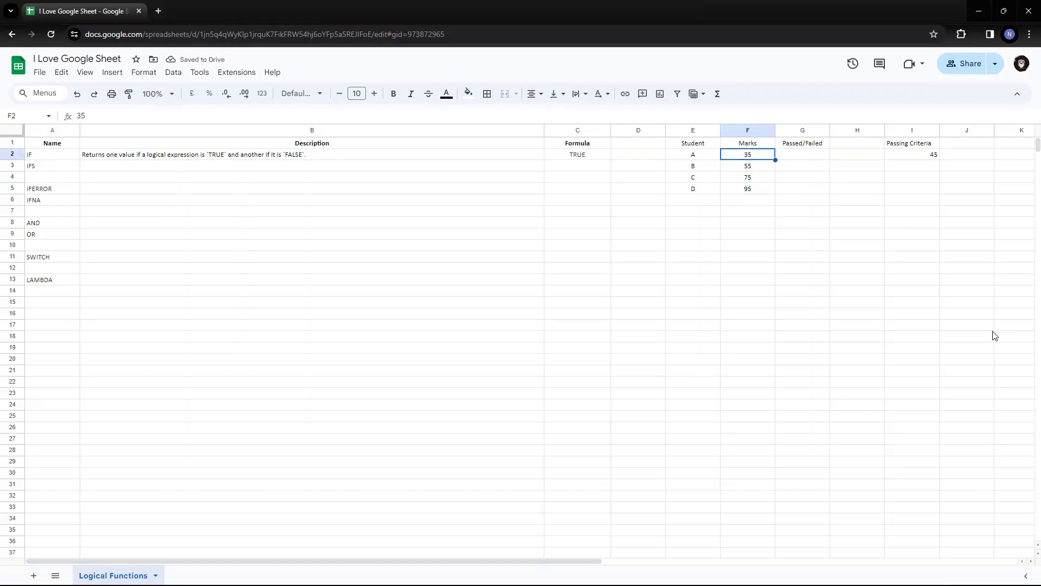
key("Right")
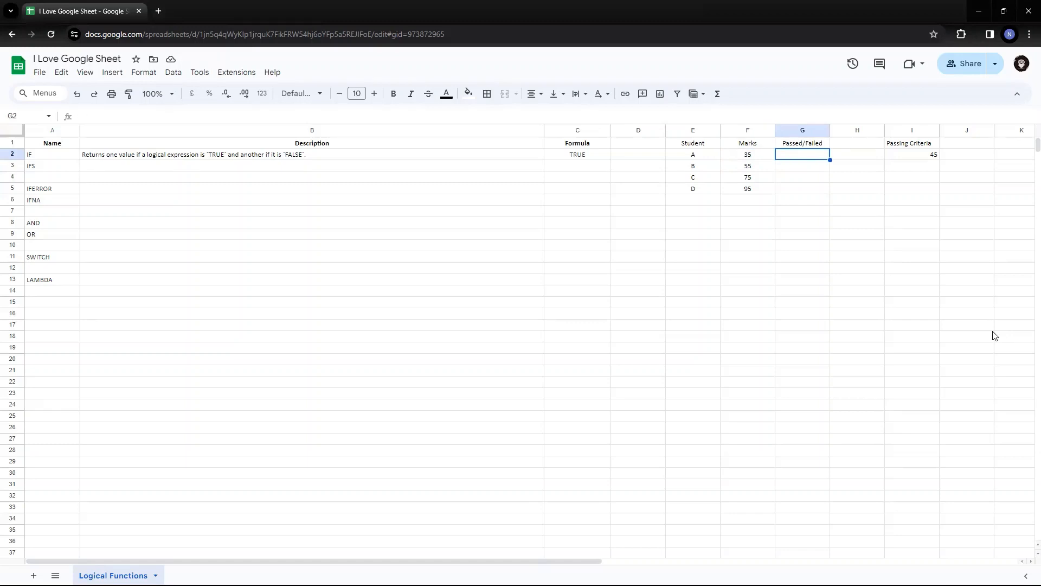
key("Left")
key("Left")
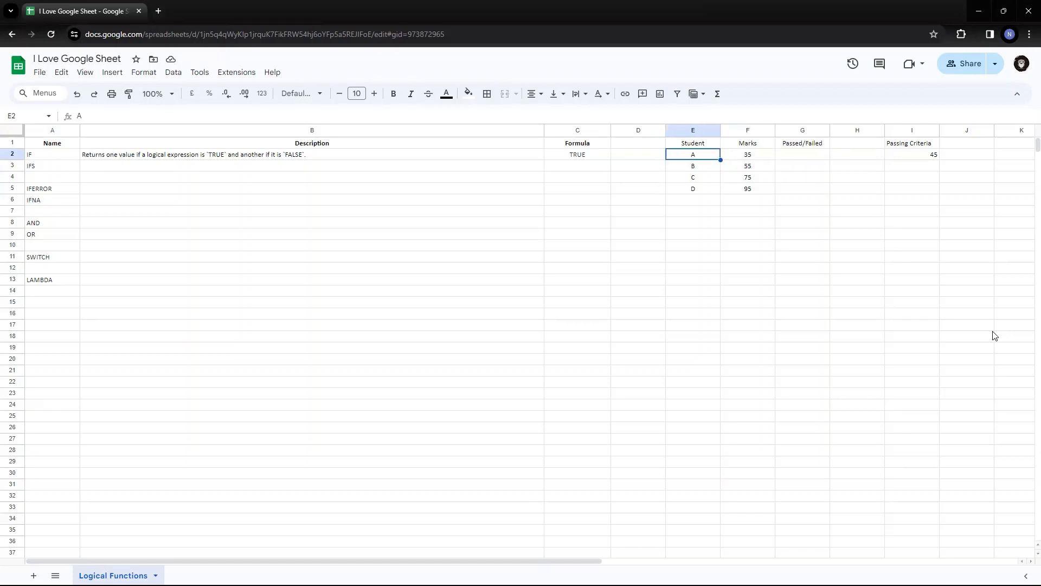
key("shift+Right")
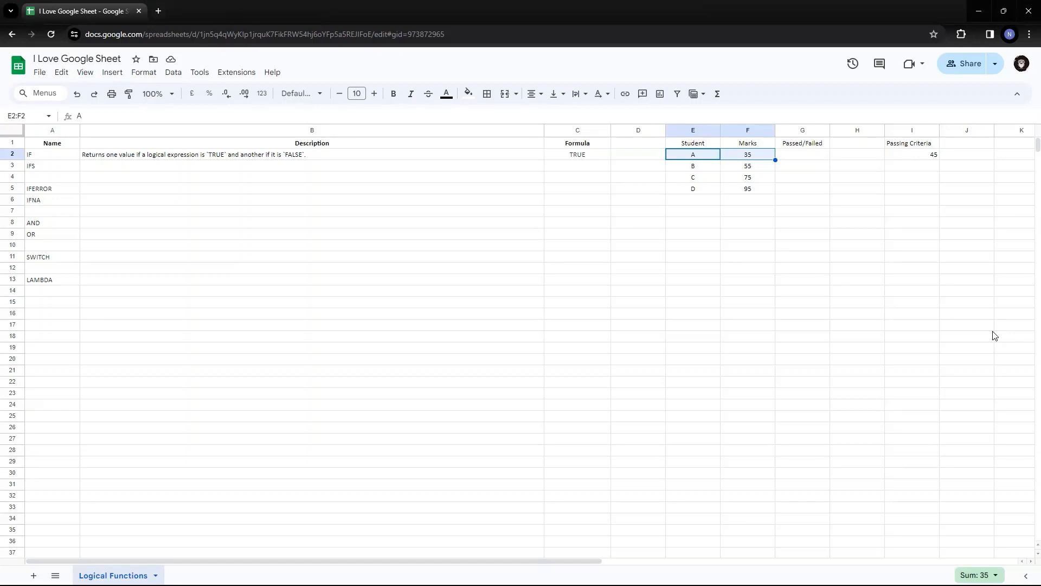
key("Right")
key("Right")
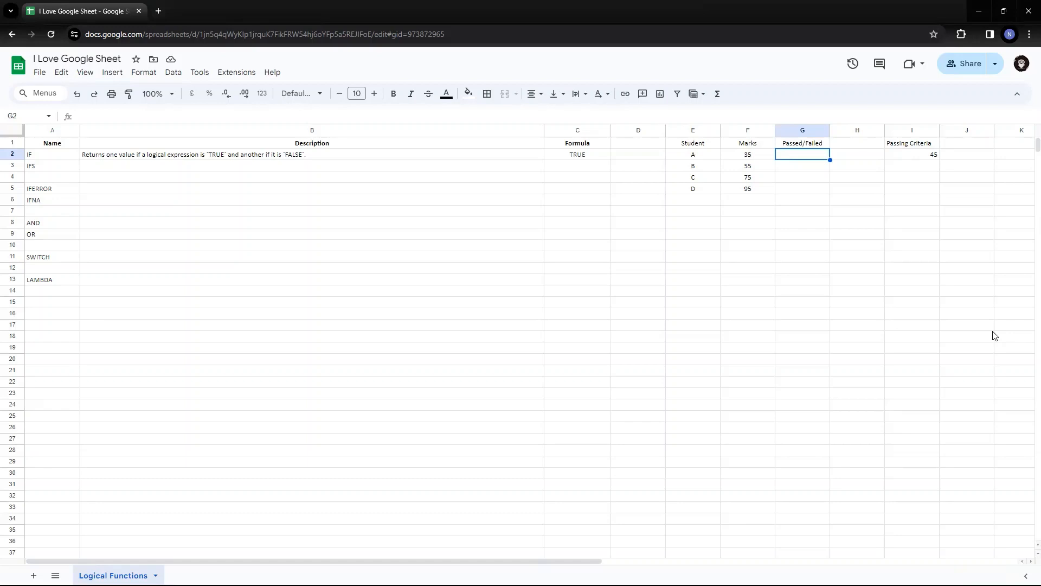
Step: Enter the formula =if(F2>=I2,"Pass","Fail") in G2 to compare student A's marks with the passing criteria
type("=")
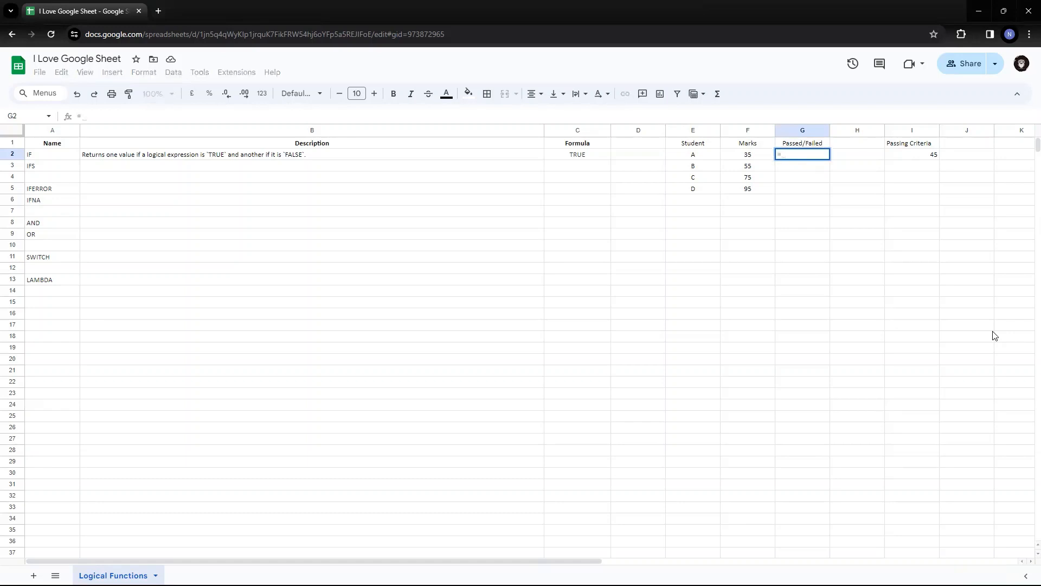
type("if")
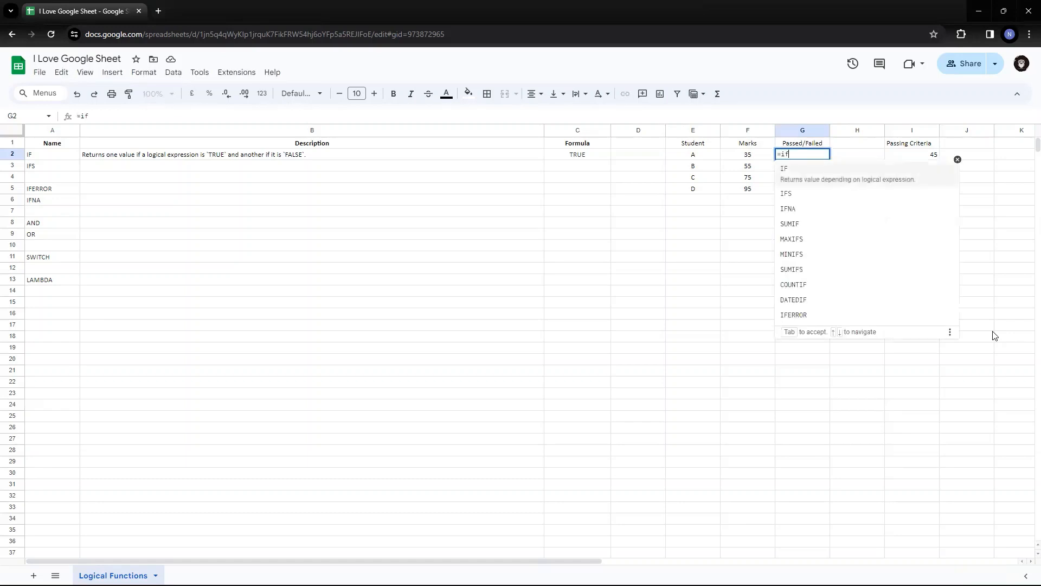
type("(")
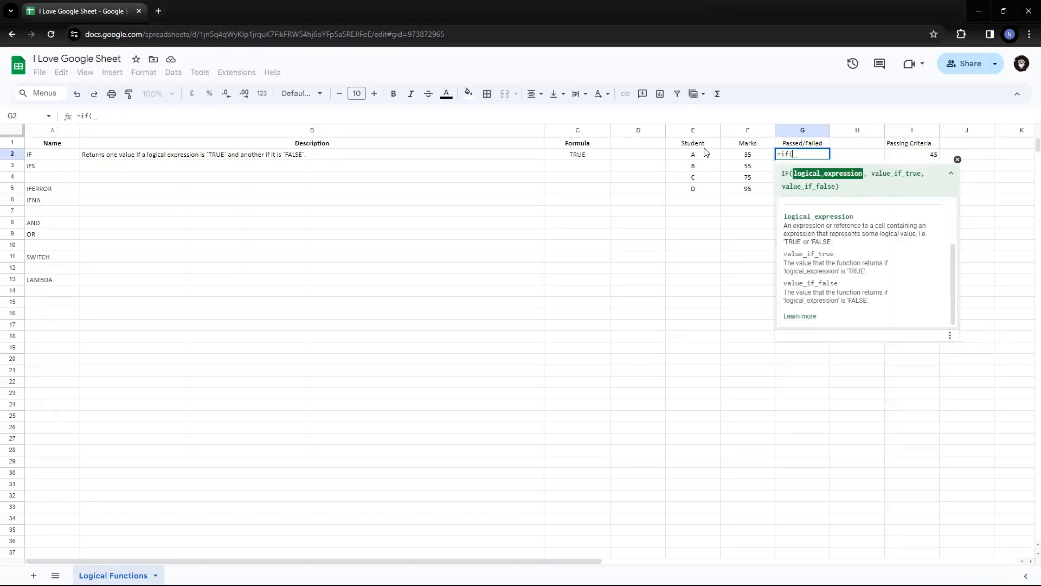
left_click(742, 155)
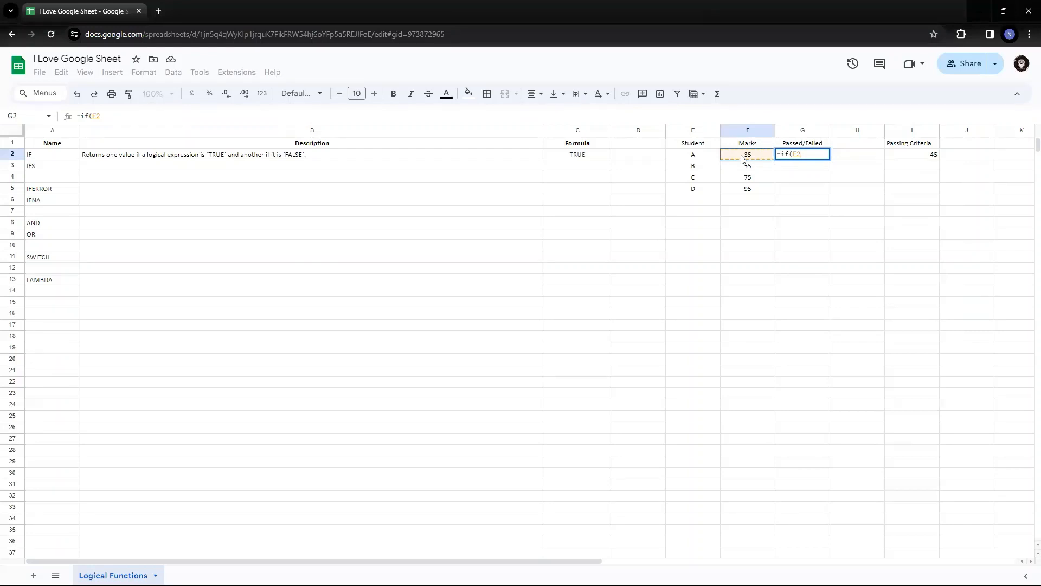
type(">=")
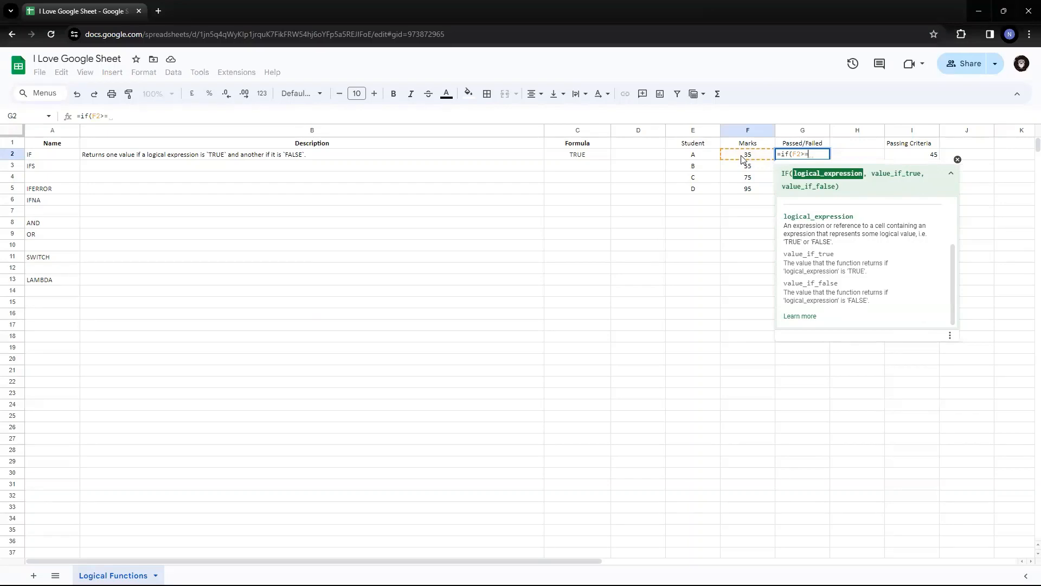
left_click(933, 158)
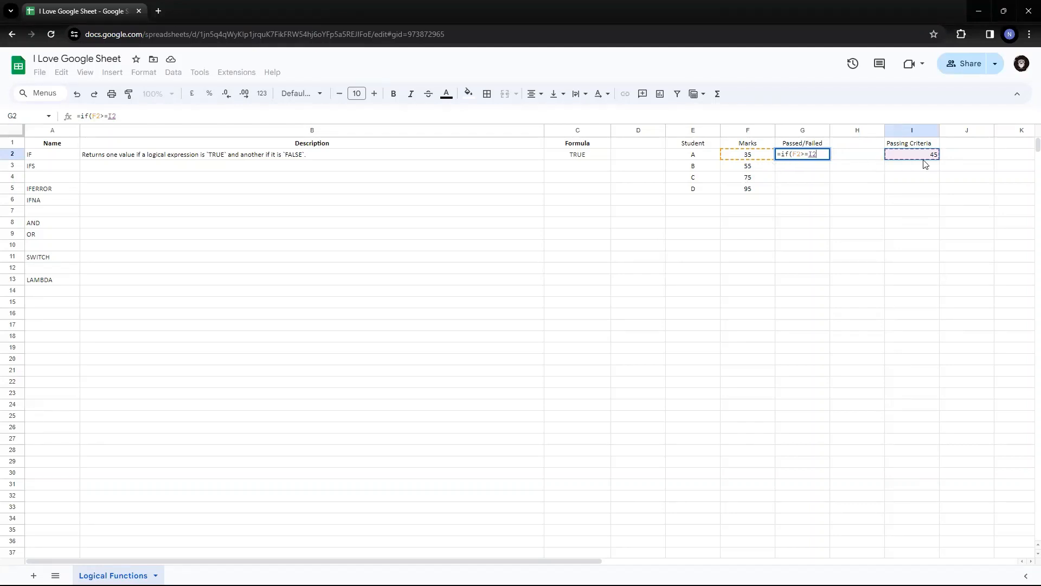
type(",")
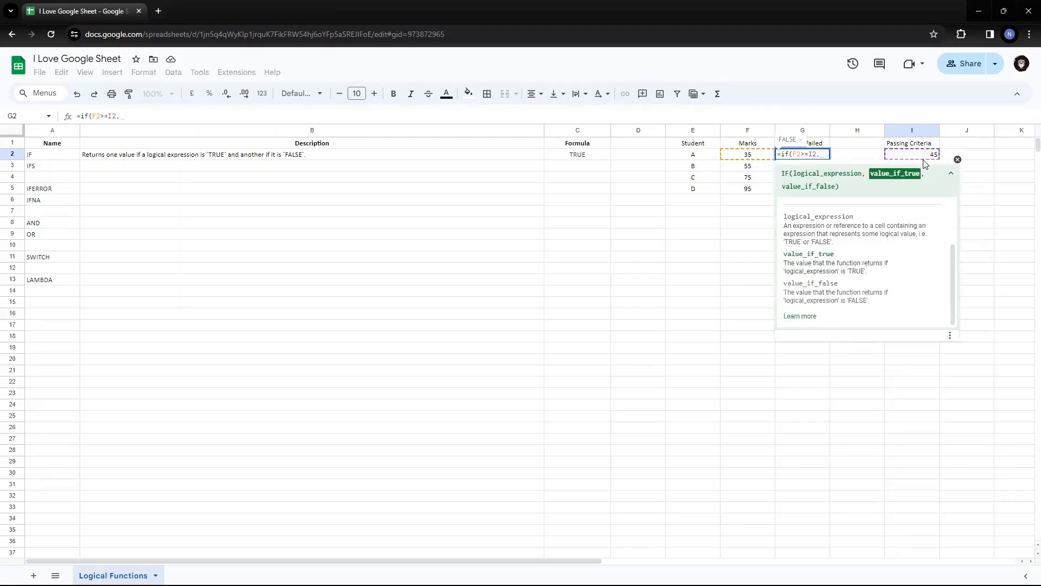
type("\"Pa")
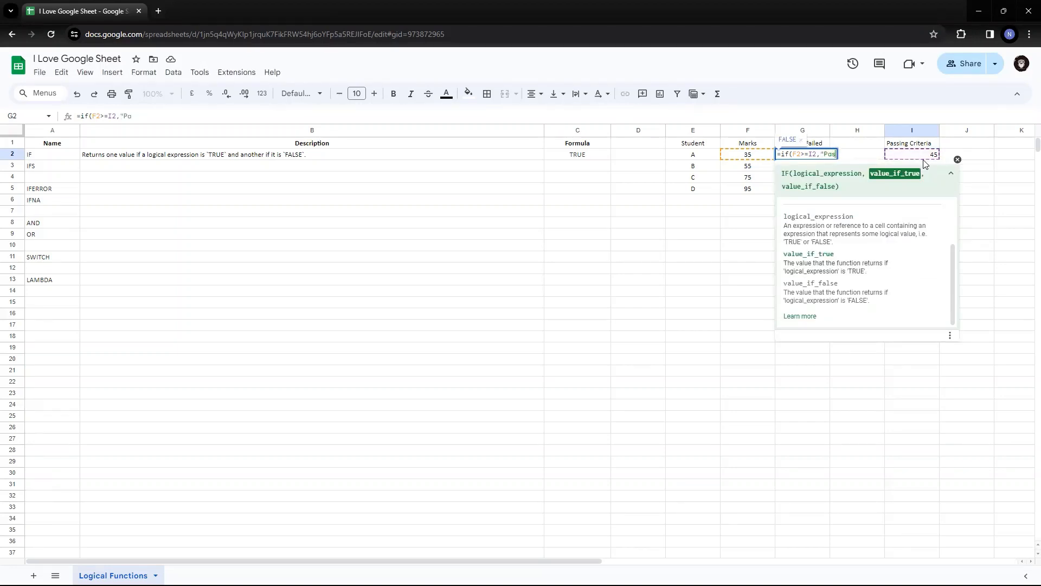
type("ss\",\"Fail")
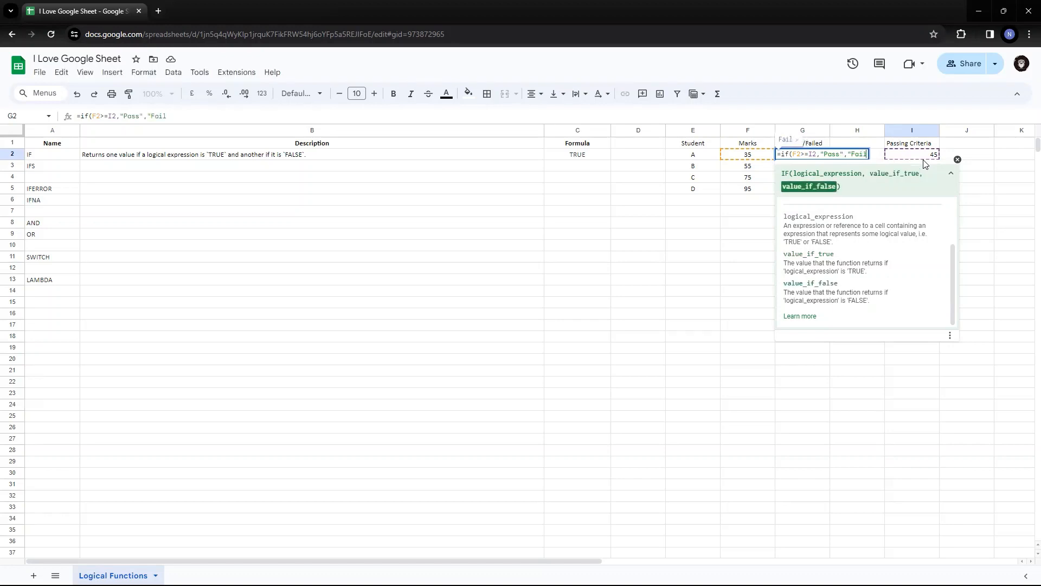
type("\")")
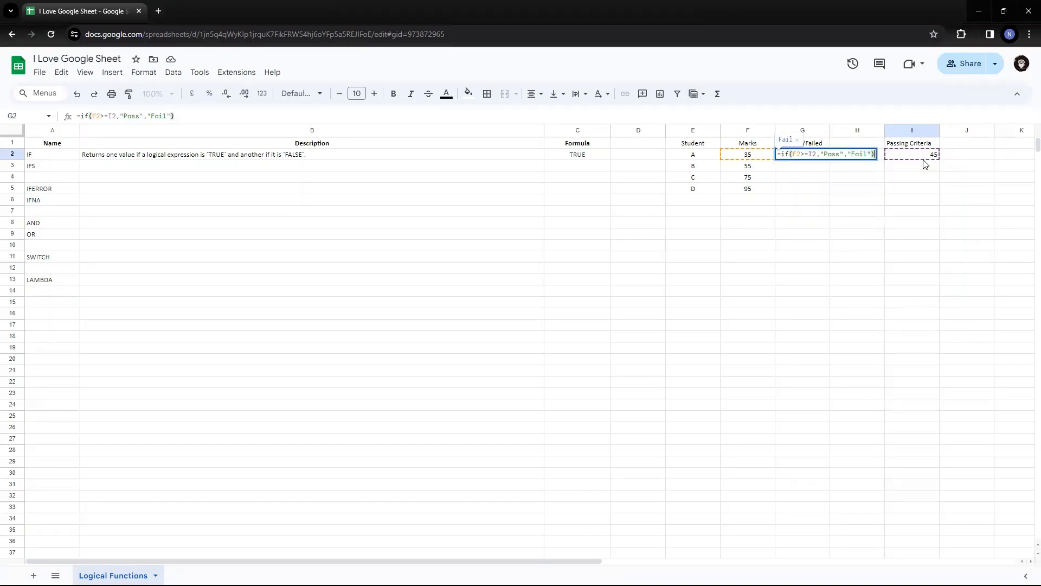
key("Return")
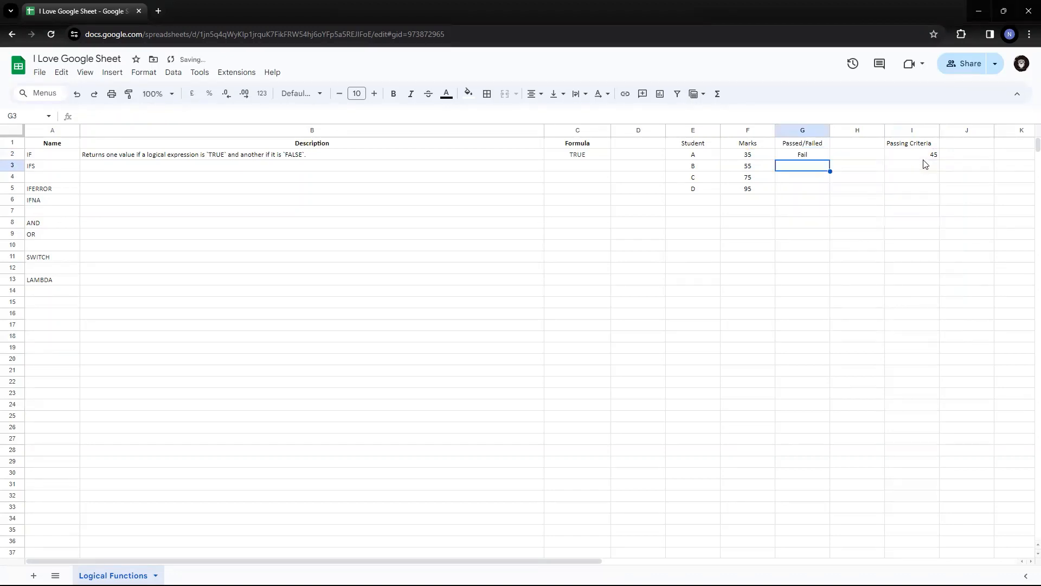
Step: Examine the IF formula in G2, focusing on its logical expression and referenced cells, and leave it unedited
key("Up")
key("F2")
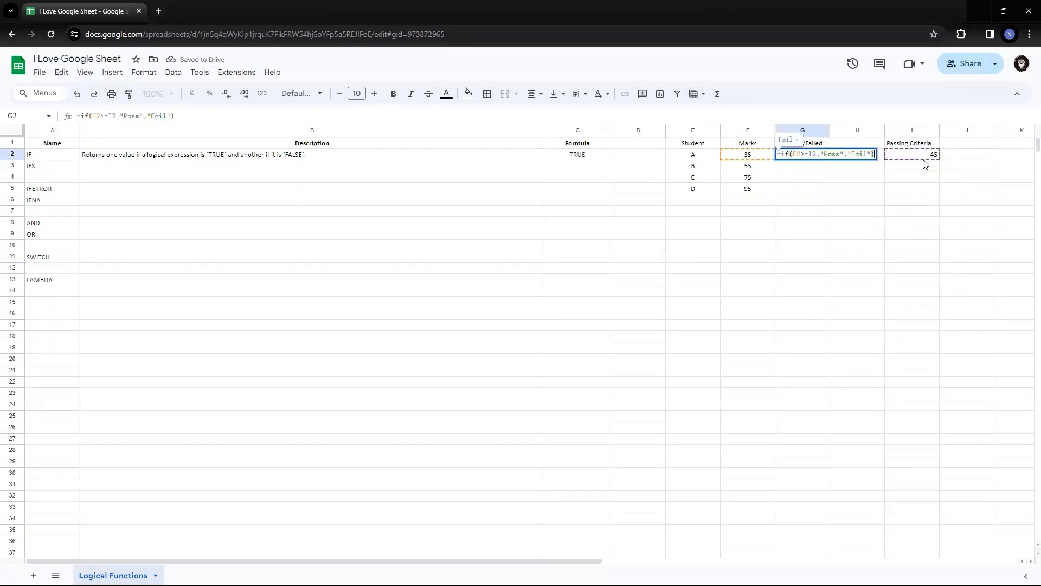
key("Left")
key("Left")
key("Left")
key("Left")
key("Left")
key("Left")
key("Left")
key("Left")
key("Left")
key("Left")
key("Left")
key("Left")
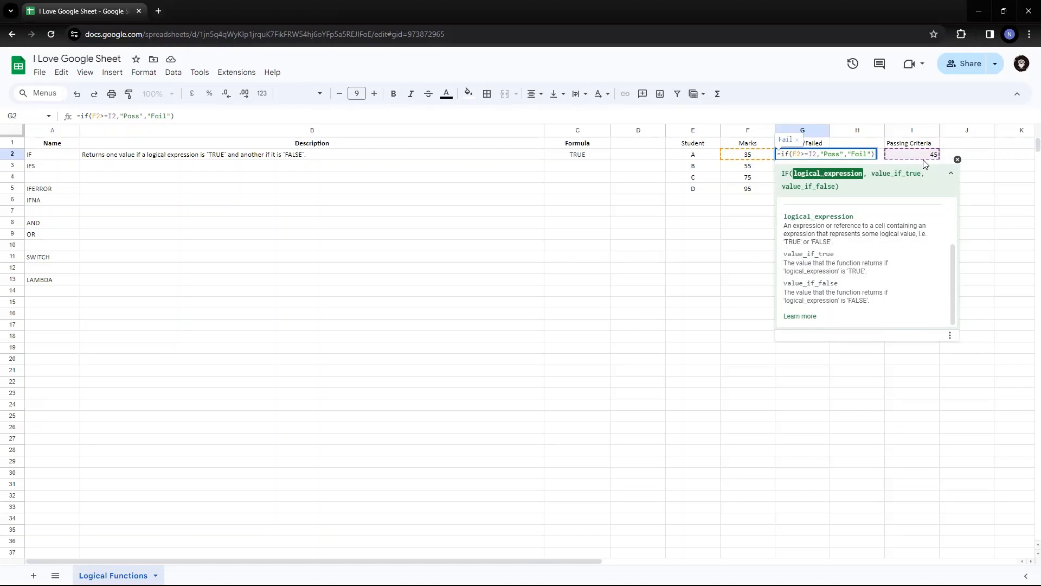
key("Escape")
Step: Copy the passing value 45 from I2 down through I5 and centre the values horizontally
key("Right")
key("Right")
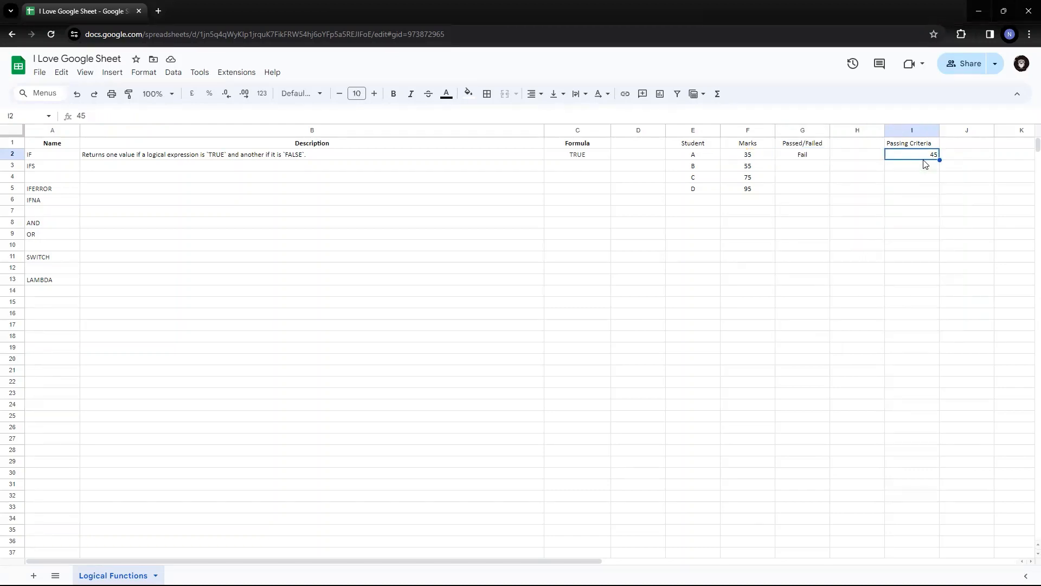
key("ctrl+c")
key("shift+Down")
key("shift+Down")
key("shift+Down")
key("shift+Down")
key("shift+Up")
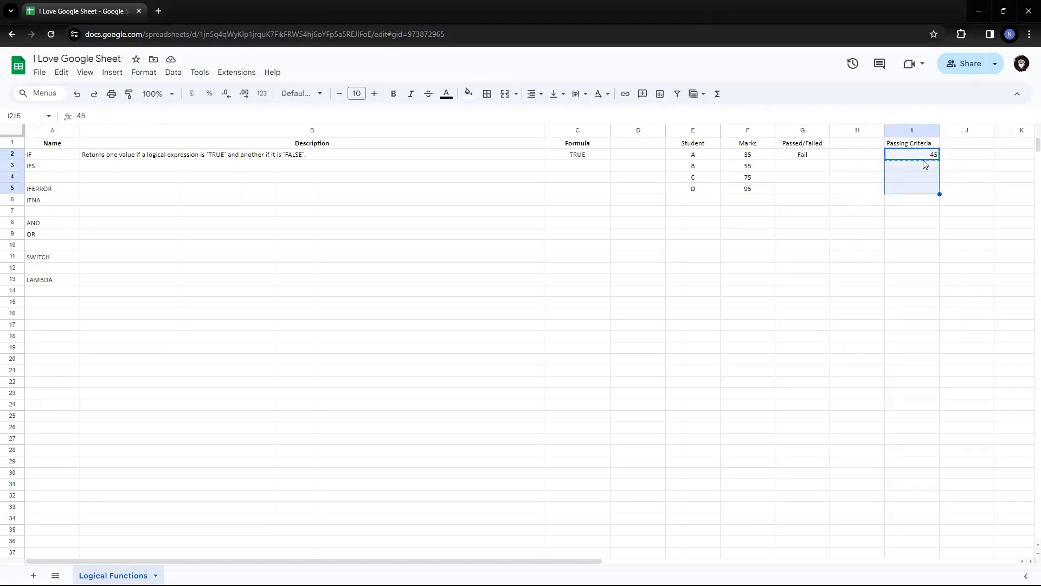
key("ctrl+v")
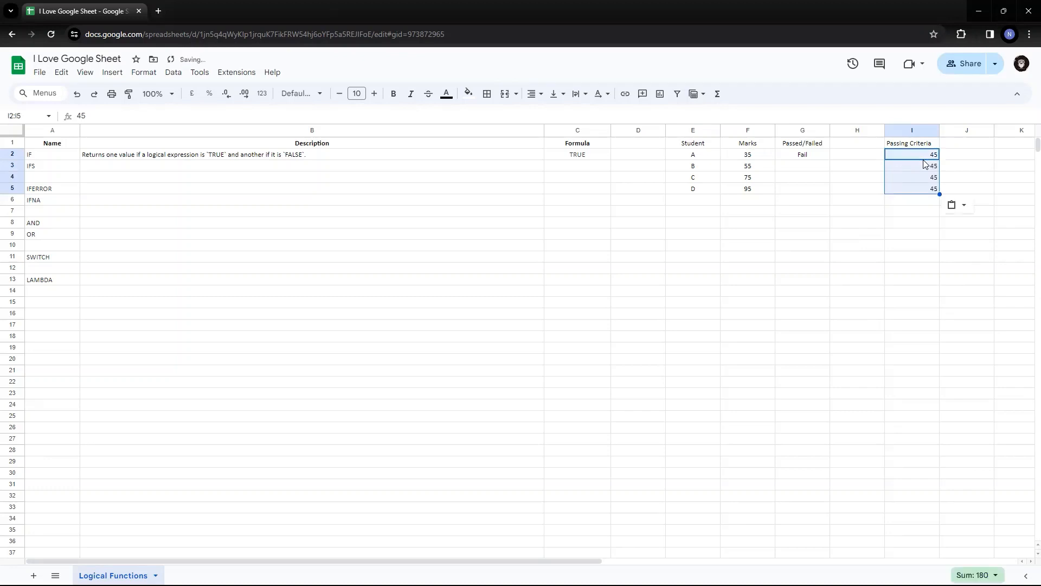
left_click(538, 98)
left_click(553, 115)
Step: Copy the IF formula from G2 into G3:G5 for the remaining students
key("Left")
key("Left")
key("ctrl+c")
key("Down")
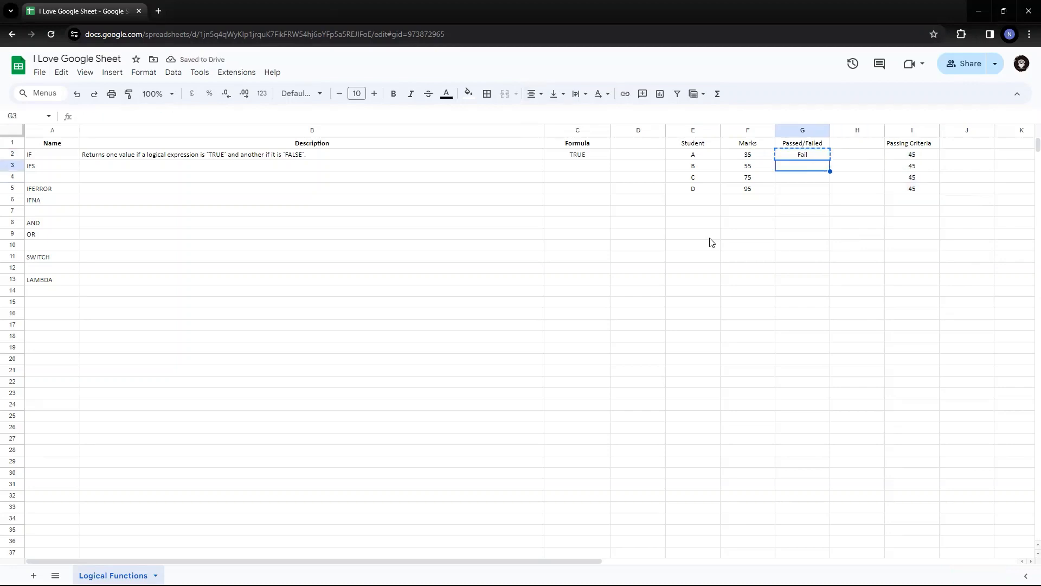
key("shift+Down")
key("shift+Down")
key("ctrl+v")
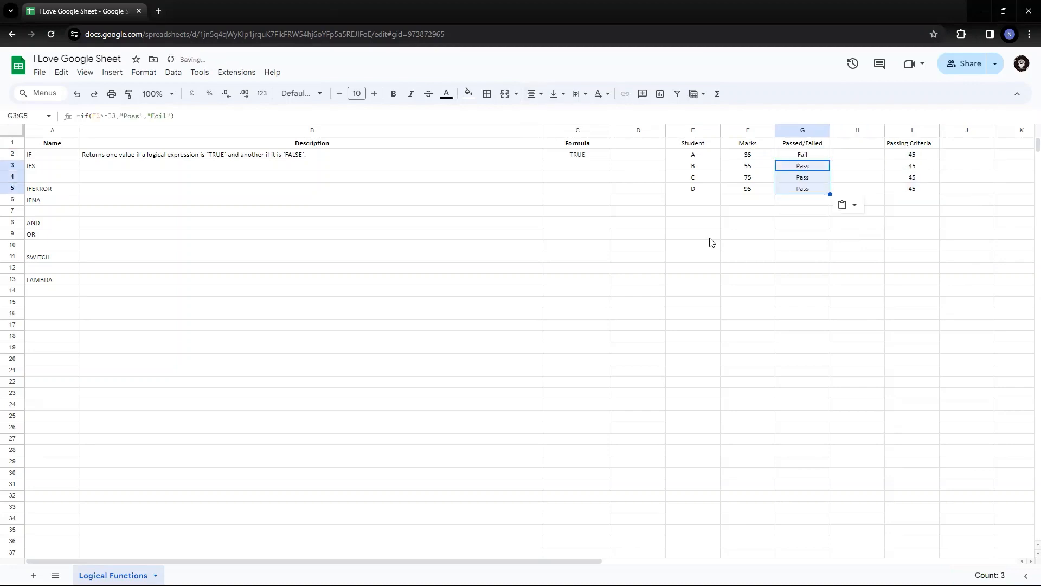
Step: Check the students' Passed/Failed results against their marks
key("Up")
key("Down")
key("Down")
key("Down")
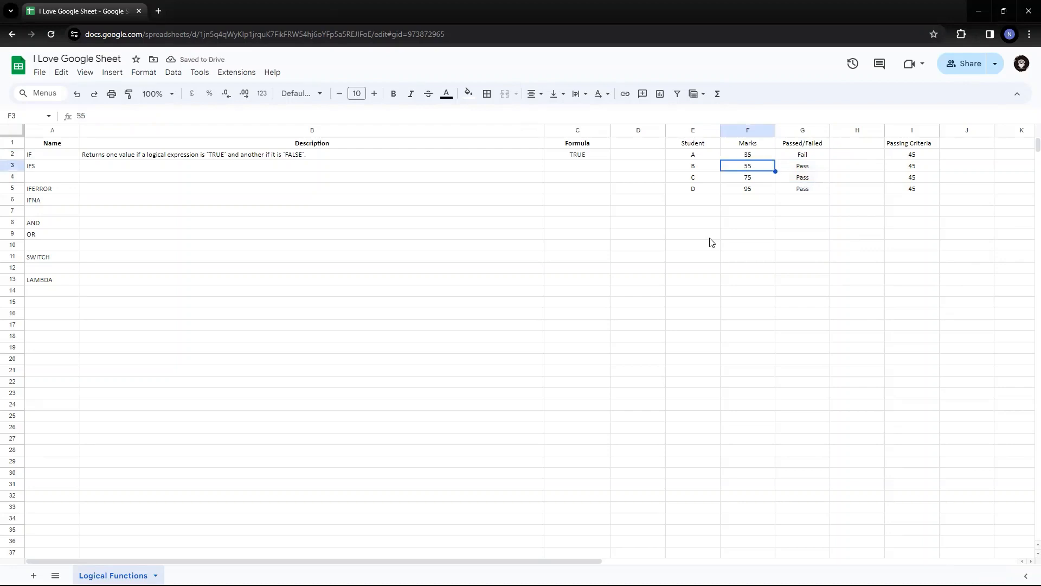
key("Up")
key("Up")
key("Up")
key("Left")
key("Right")
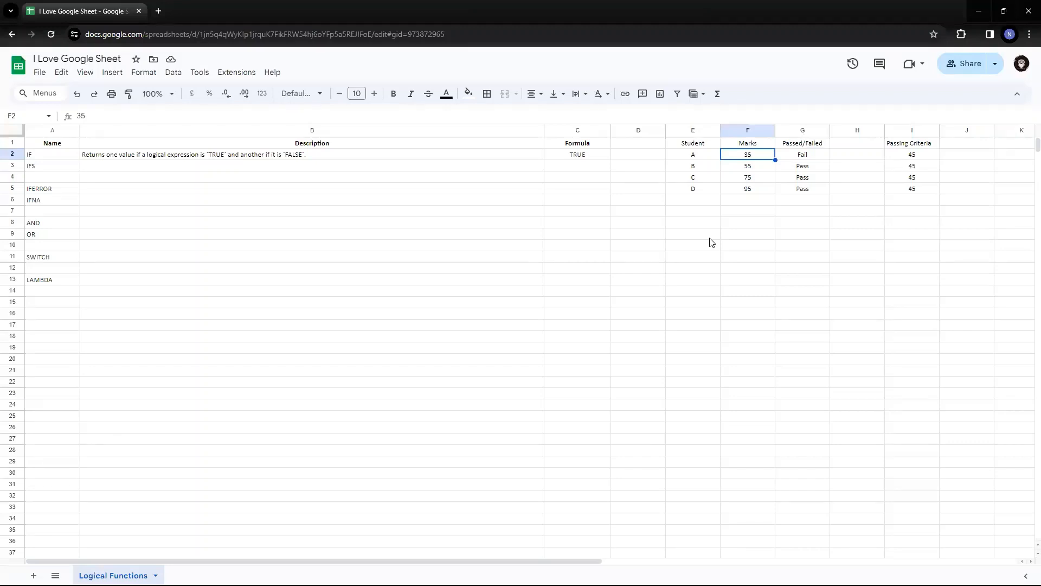
Step: Change student A's marks in F2 to 65 and check the result in G2
key("Right")
key("Left")
type("65")
key("Return")
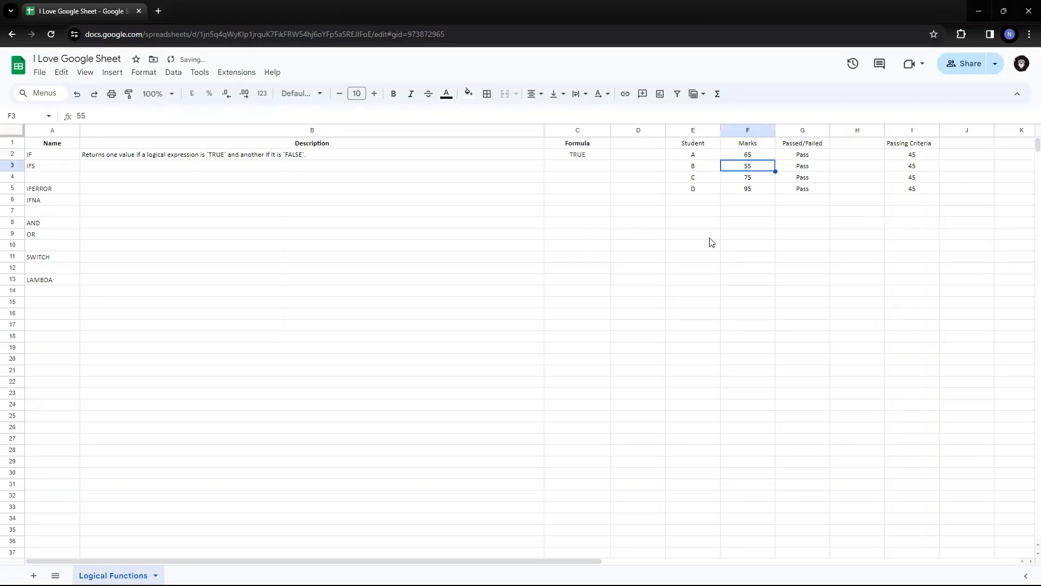
key("Up")
key("Right")
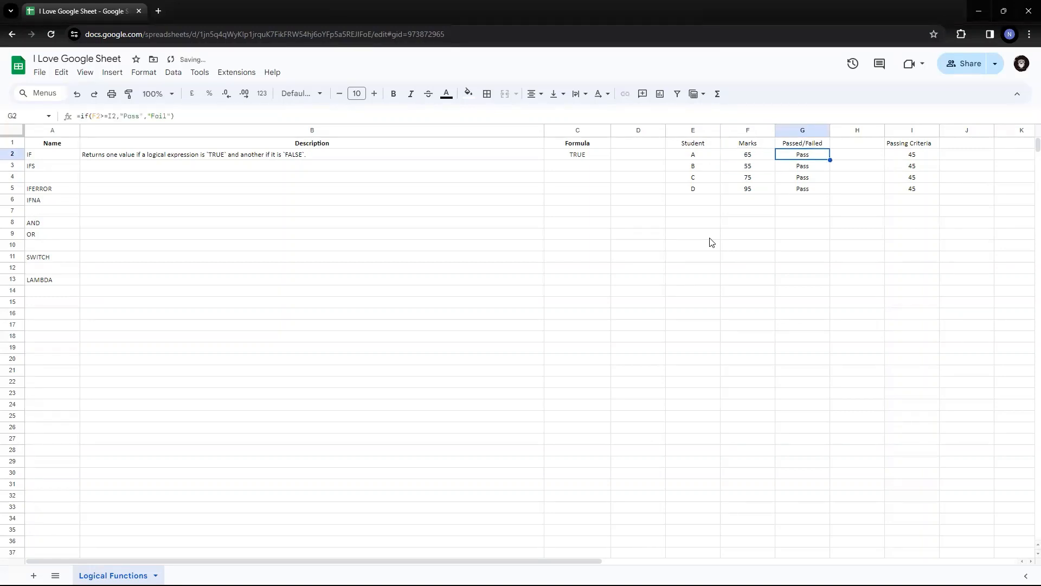
Step: Review the updated results and change student C's marks in F4 to 43
key("Down")
key("Down")
key("Up")
key("Up")
key("Left")
key("Down")
key("Down")
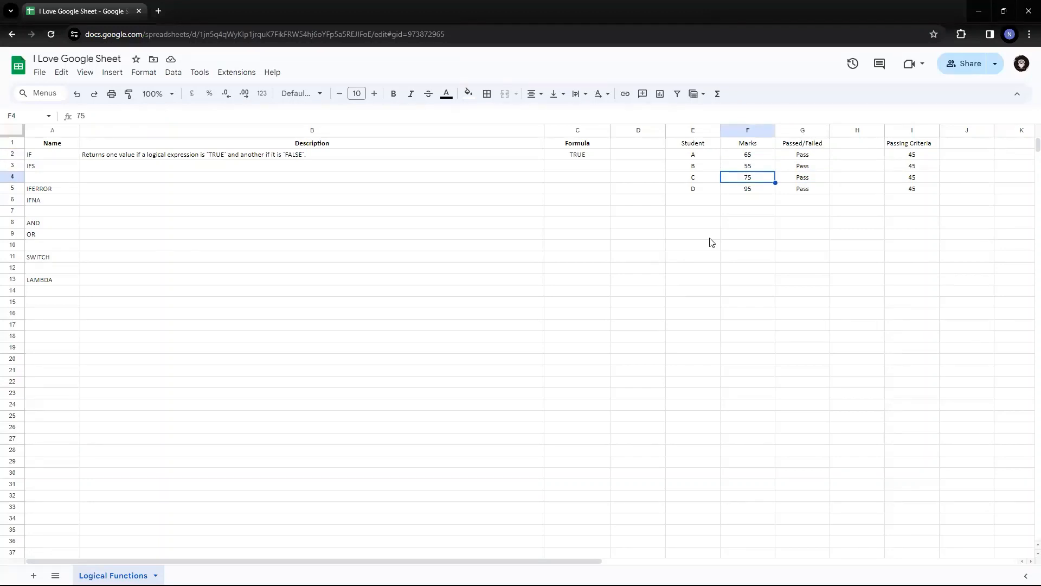
type("43")
key("Return")
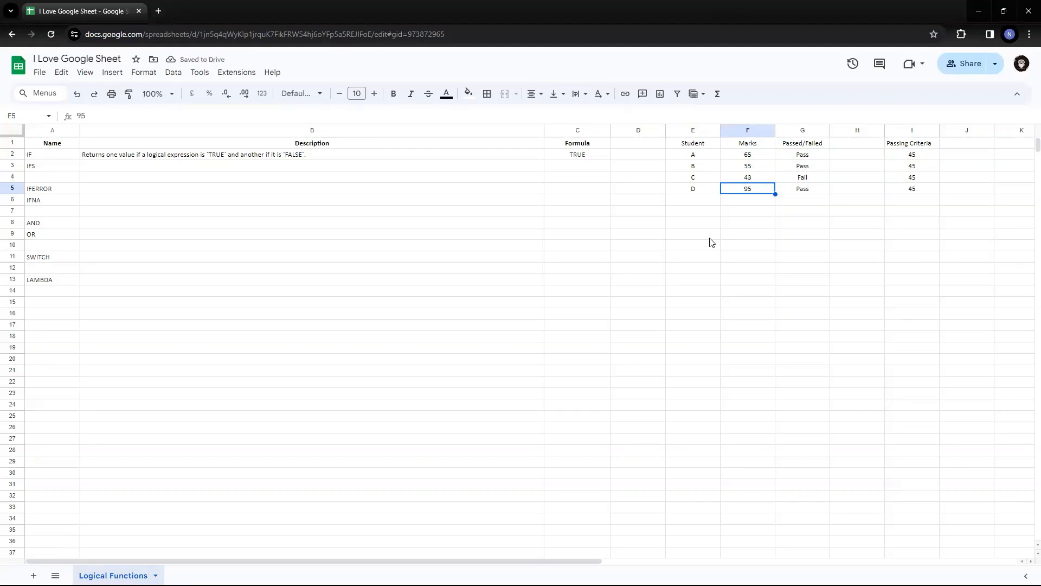
Step: Review the basic IF example in C2 and compare it with the student marks table
key("Up")
key("Up")
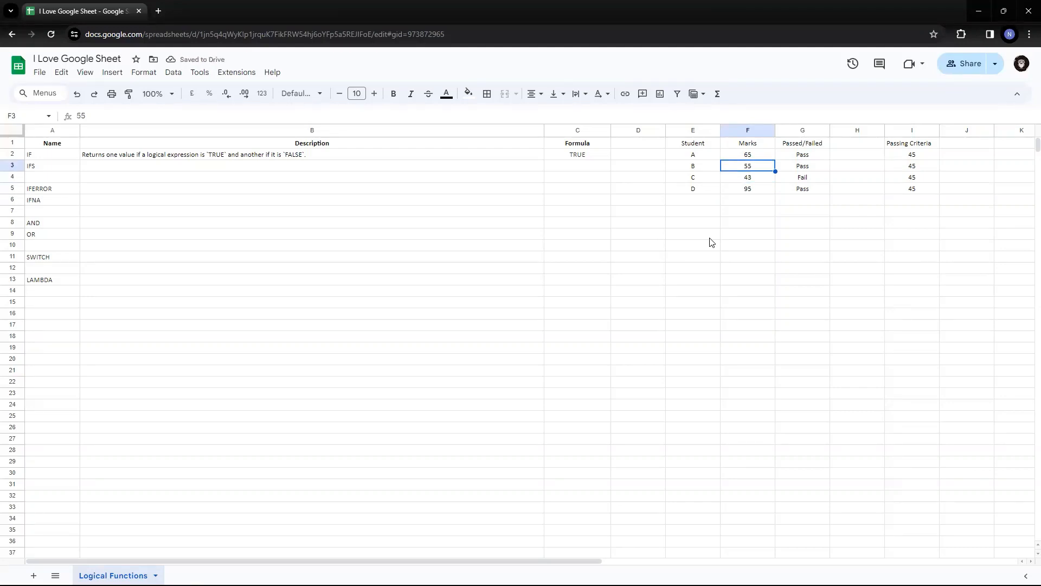
key("Up")
key("Left")
key("Left")
key("Left")
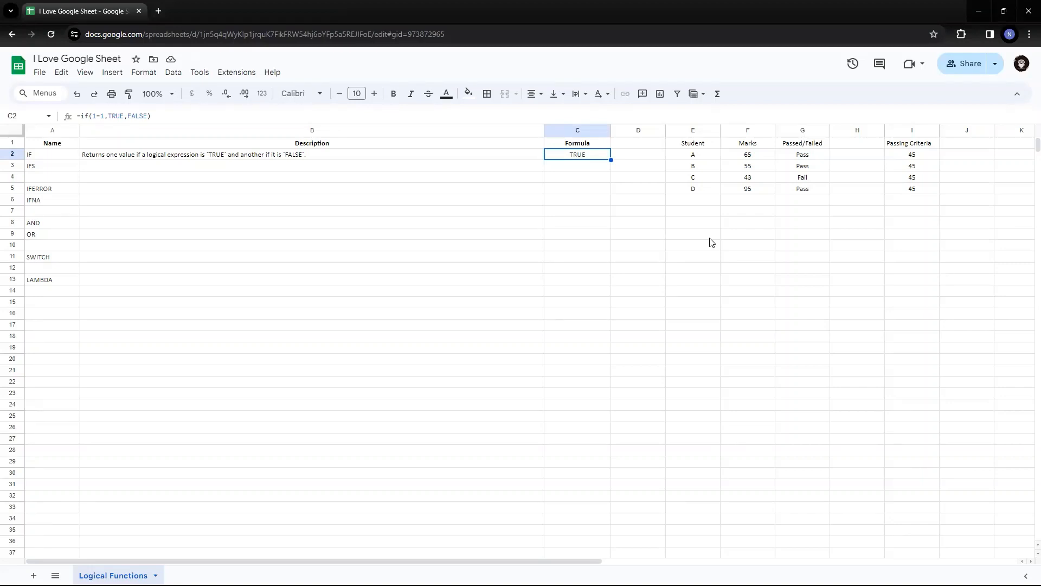
key("Right")
key("Right")
key("Right")
key("Right")
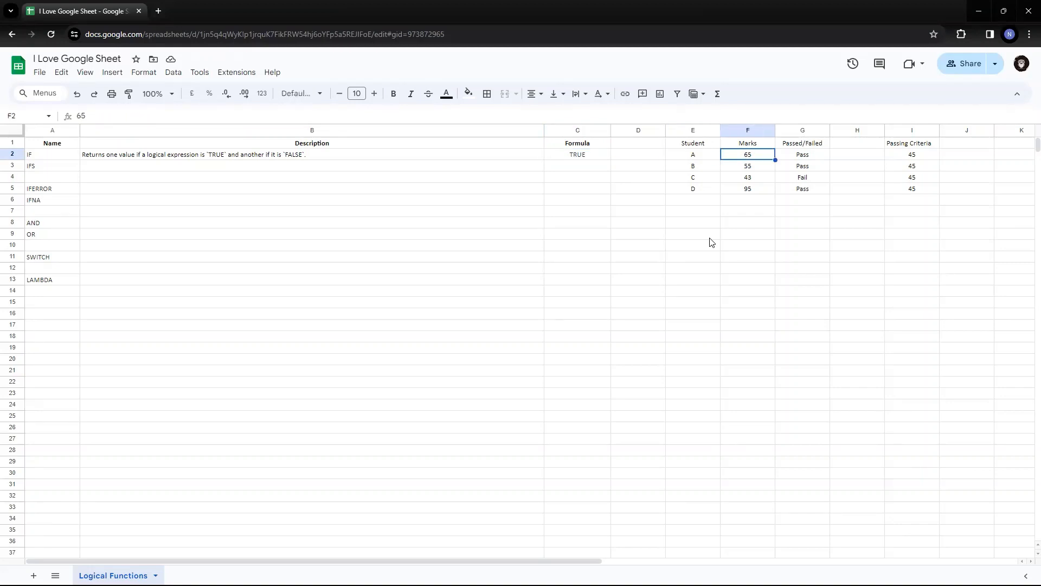
Step: Replace the "Pass" true value in G2's IF formula with the calculation F2+5
key("Return")
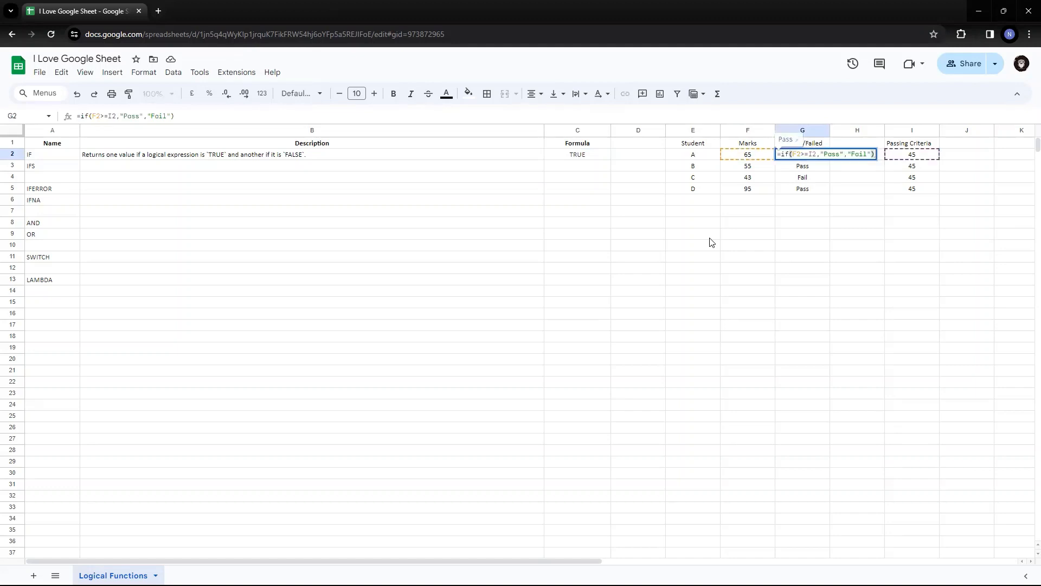
key("Left")
key("Left")
key("Left")
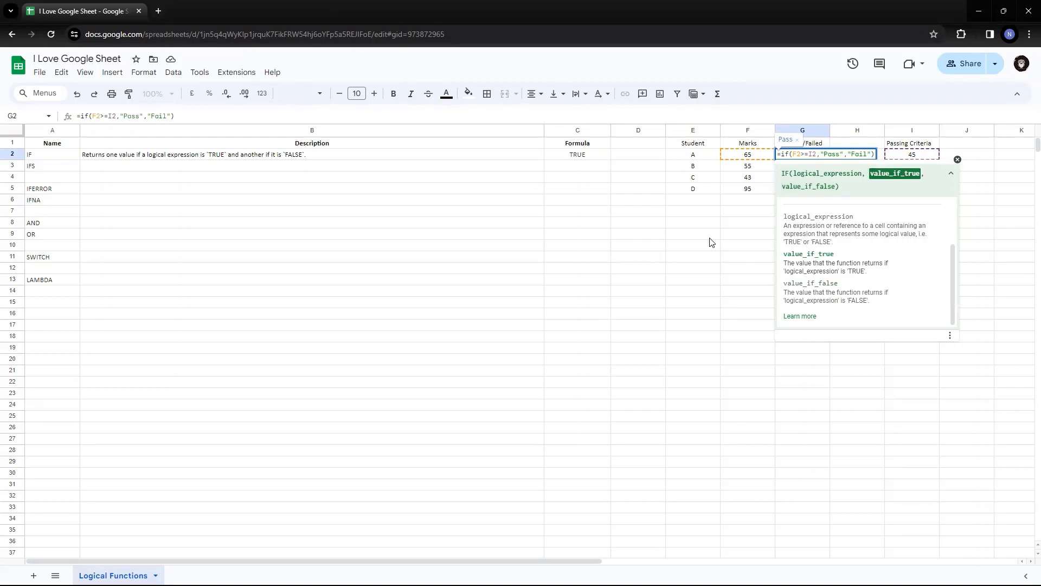
key("shift+Right")
key("shift+Right")
key("shift+Right")
key("shift+Right")
key("shift+Right")
key("shift+Right")
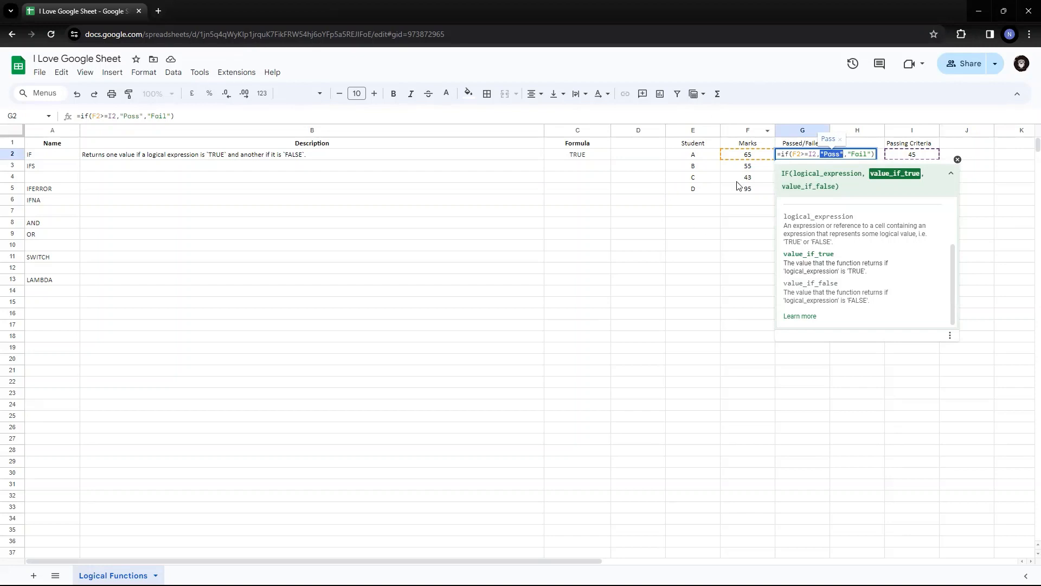
left_click(751, 157)
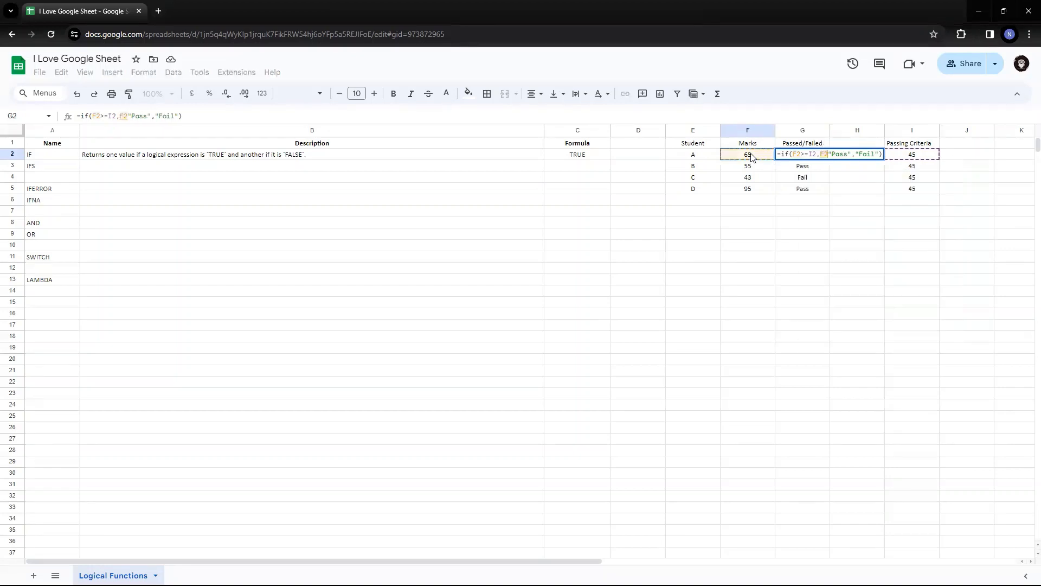
type("+1")
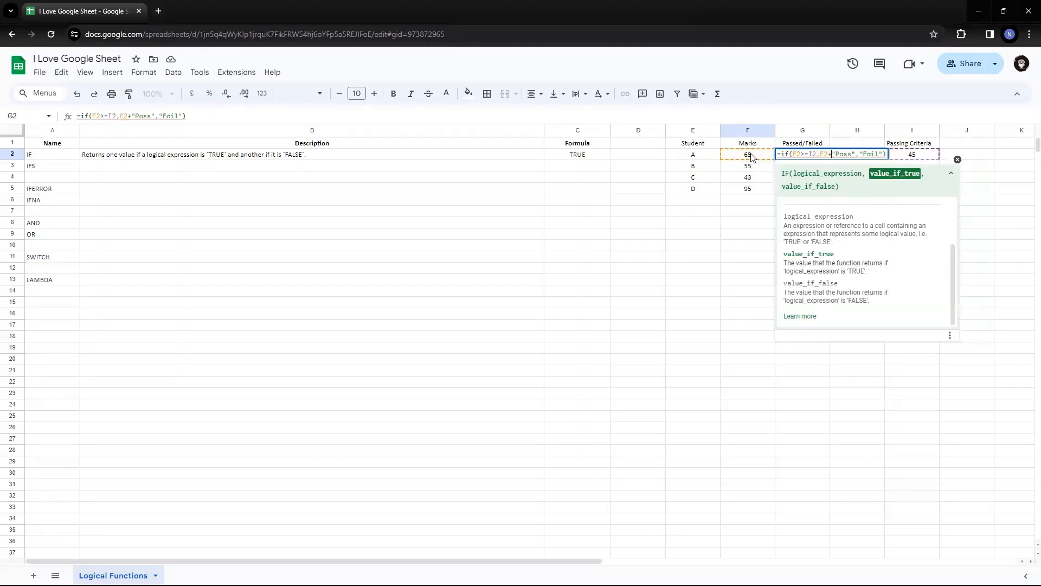
key("BackSpace")
type("5")
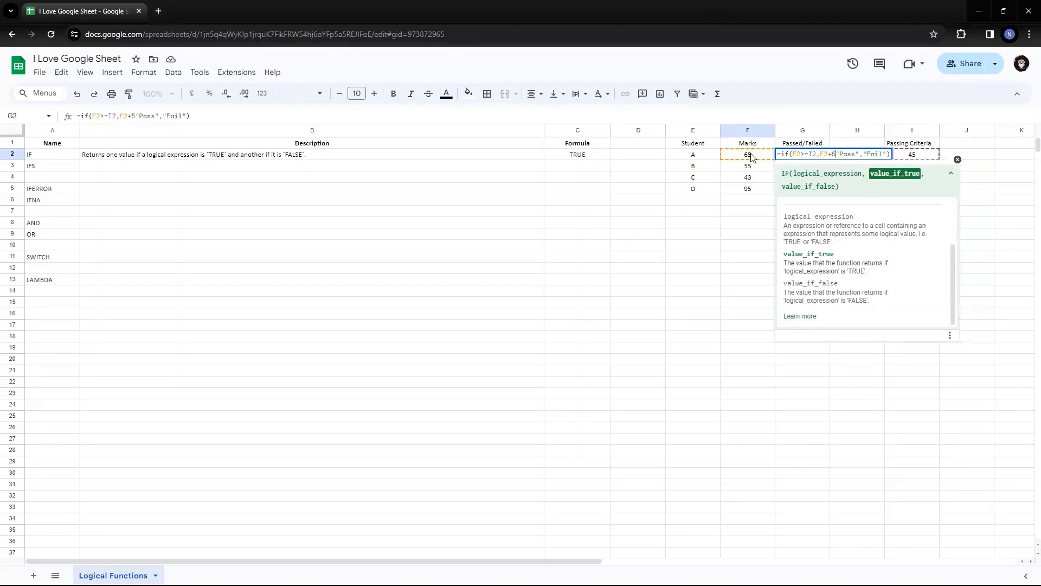
key("Left")
key("Delete")
key("Delete")
key("Delete")
key("Delete")
key("Delete")
key("BackSpace")
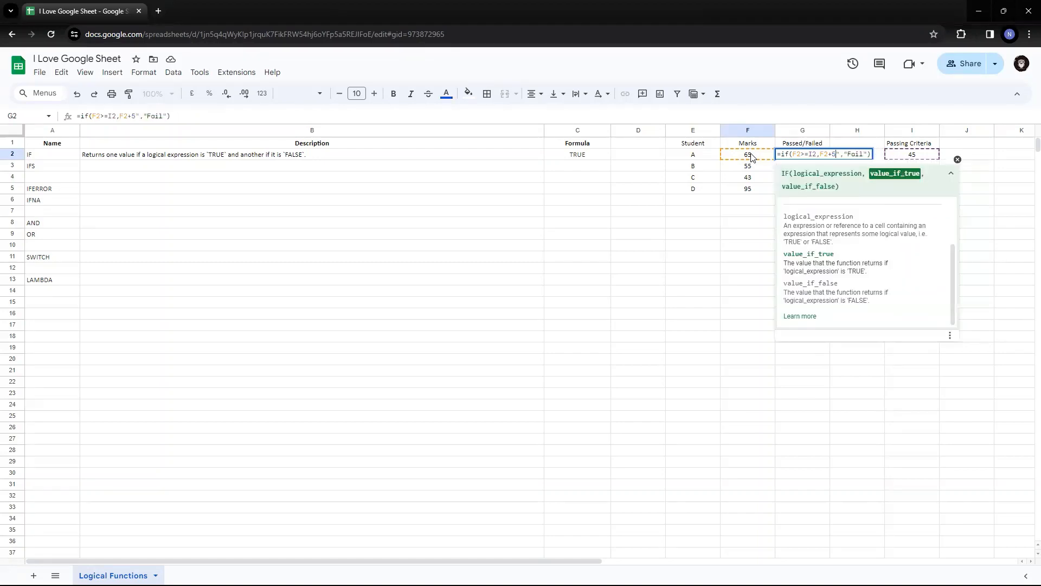
Step: Finish G2's IF formula by replacing the "Fail" false value with the calculation F2-5
key("Right")
key("Right")
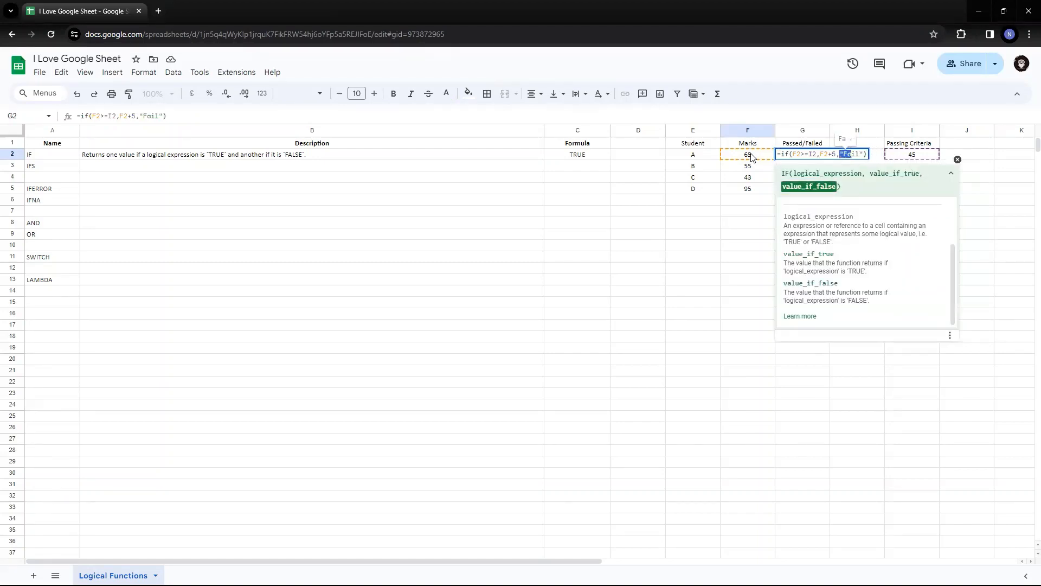
key("shift+Right")
key("shift+Right")
key("shift+Right")
key("shift+Right")
key("shift+Right")
key("shift+Right")
type("F2")
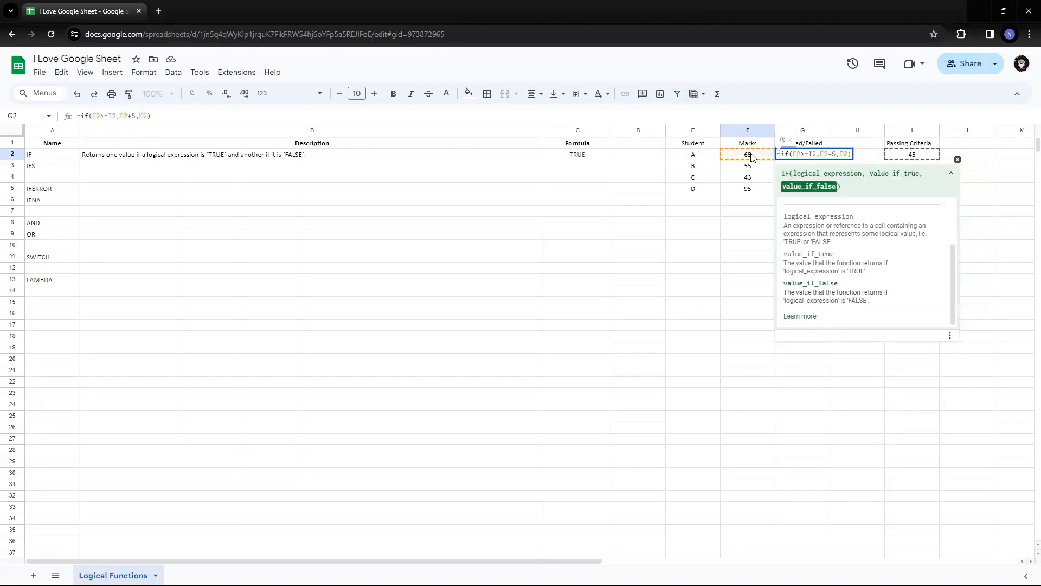
type("-5")
key("Return")
Step: Copy the IF formula from G2 down through G5 for all students
key("Up")
key("ctrl+c")
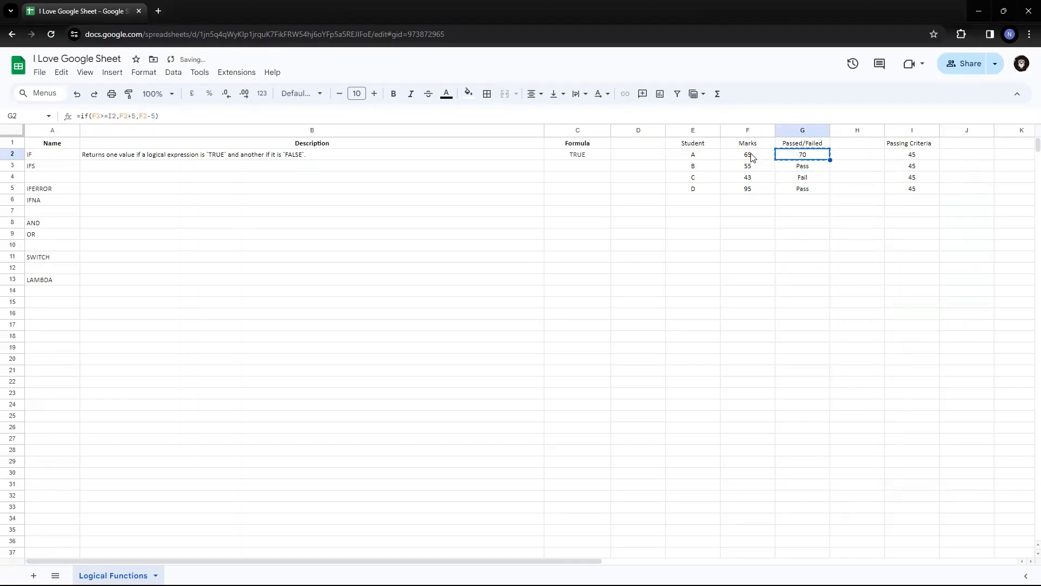
key("shift+Down")
key("shift+Down")
key("shift+Down")
key("ctrl+v")
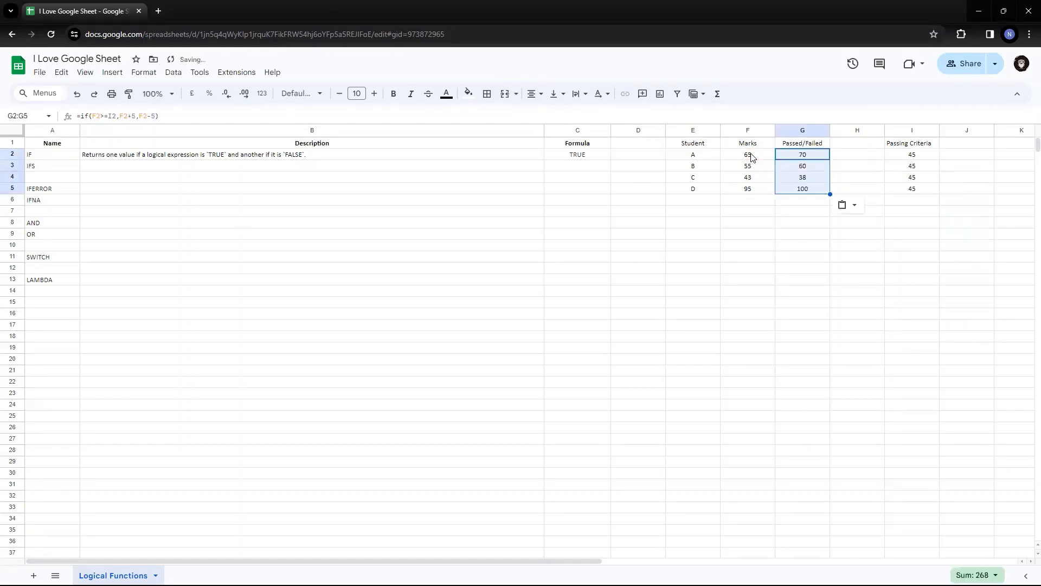
Step: Compare the calculated results in column G with the marks of students A and C
key("Up")
key("Down")
key("Down")
key("Up")
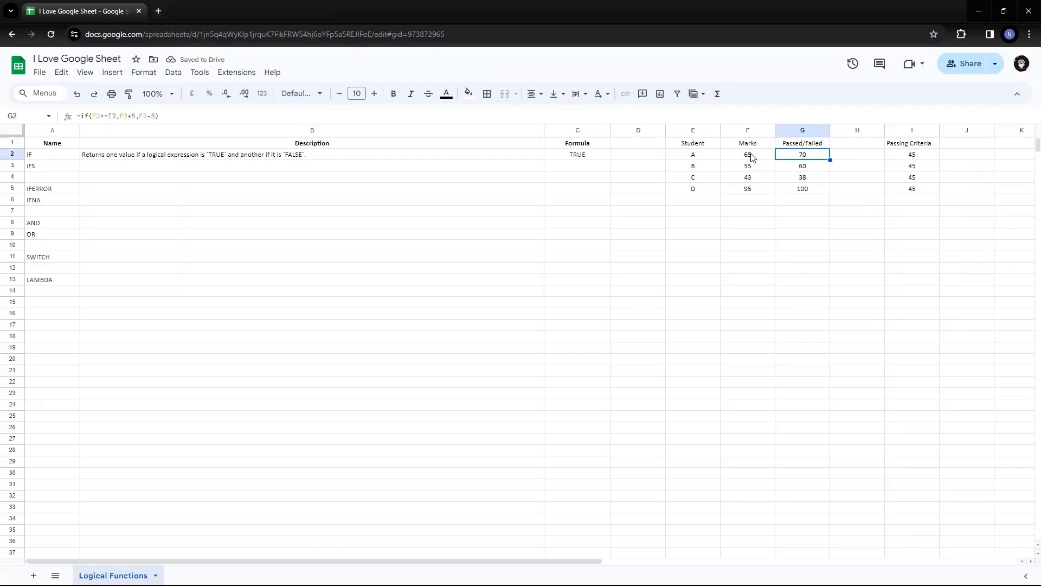
key("Left")
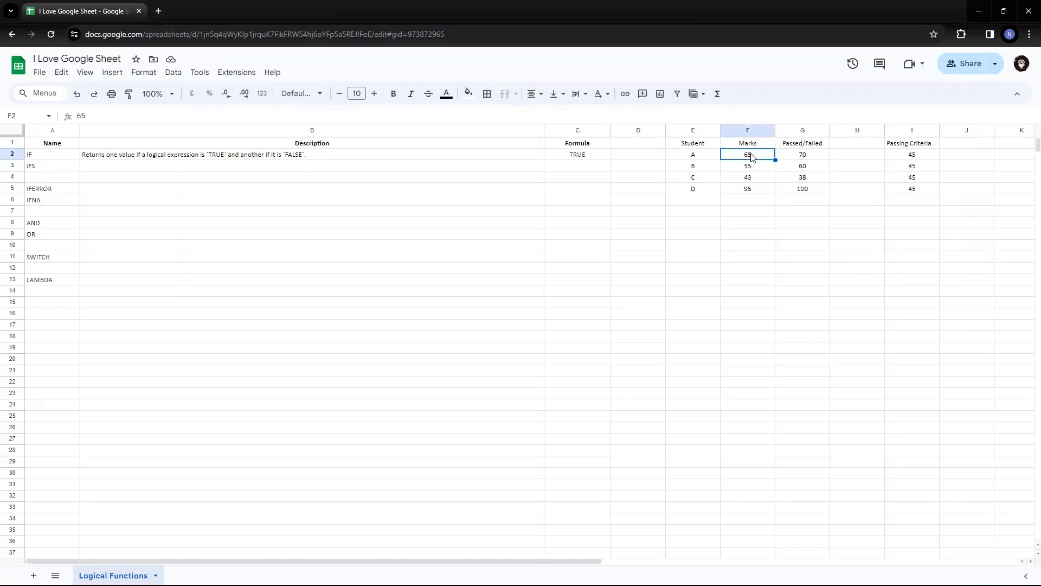
key("Right")
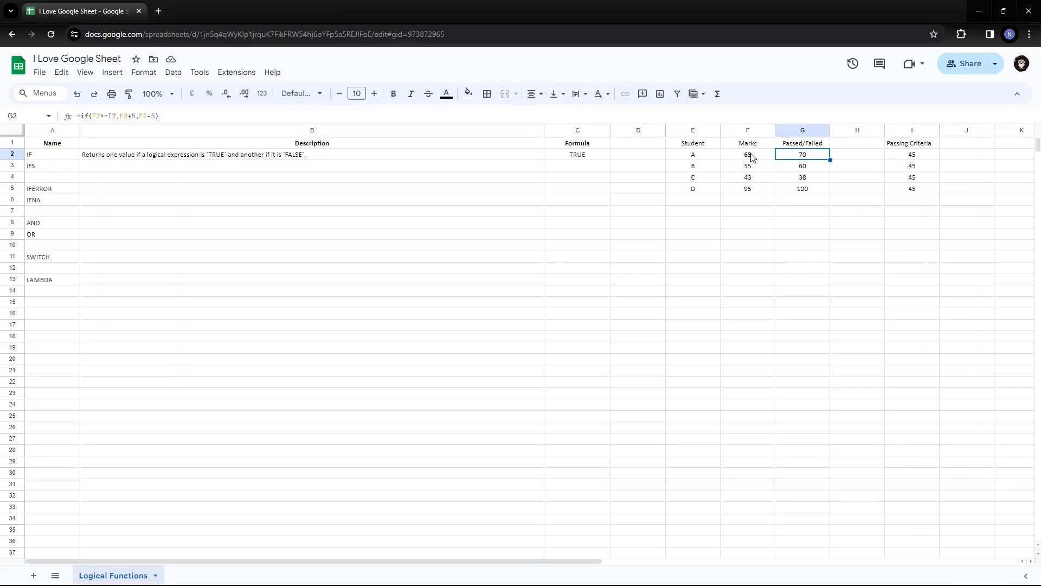
key("Left")
key("Down")
key("Down")
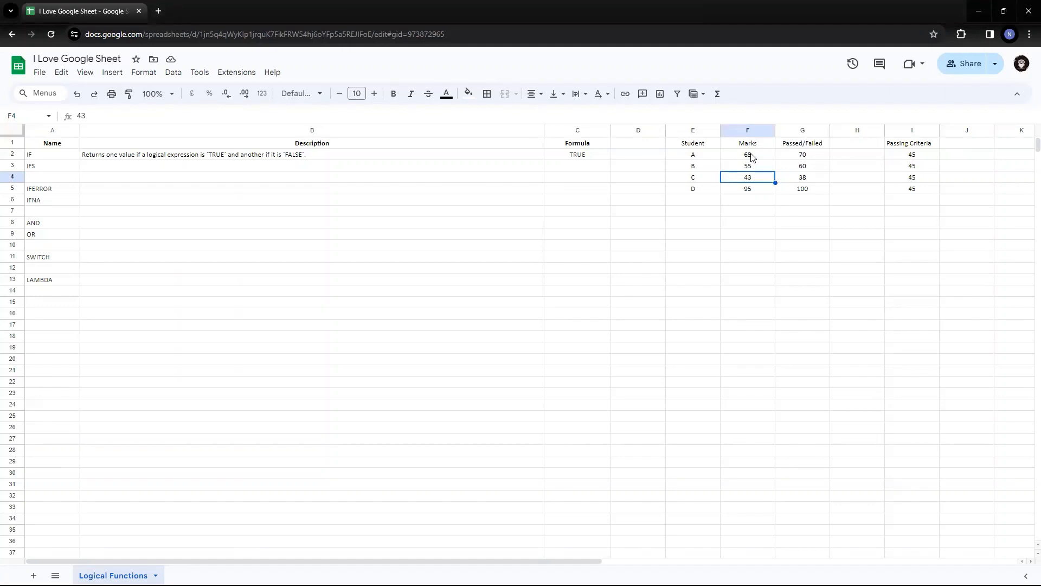
key("Right")
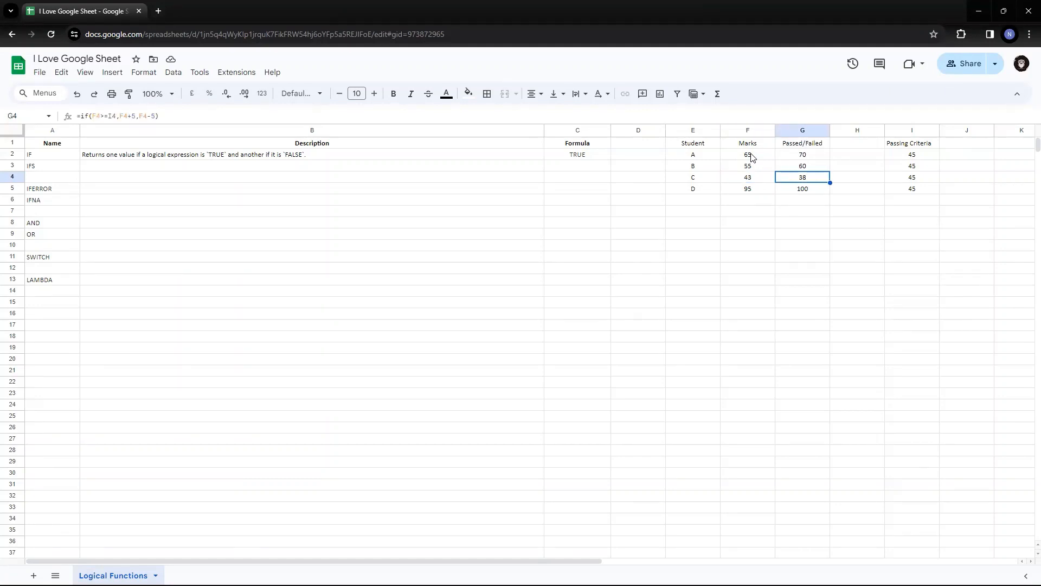
key("Up")
key("Up")
key("Up")
key("Down")
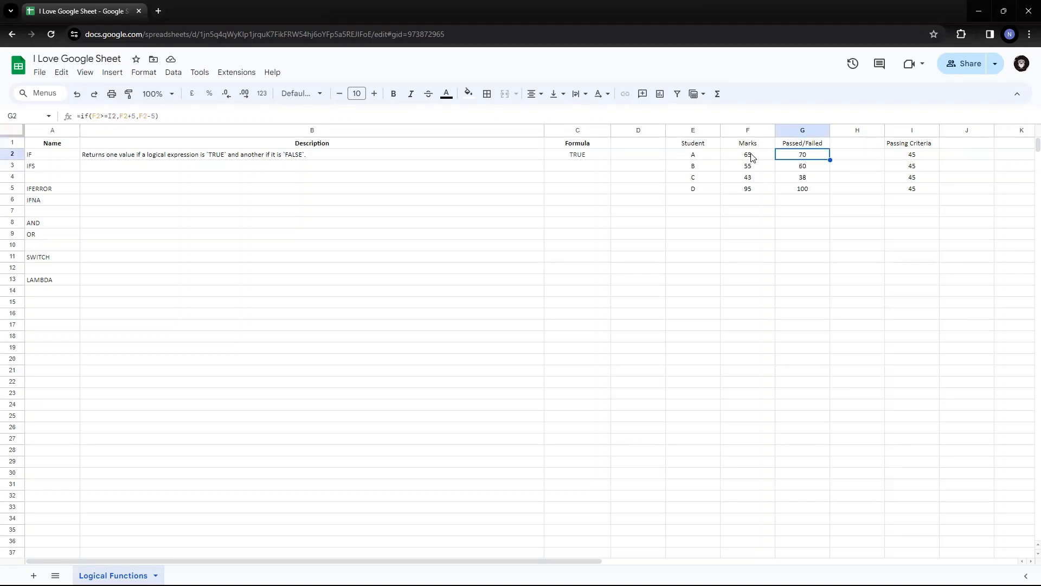
Step: Replace the F2+5 true value in G2's IF formula with the text "Pass"
key("F2")
key("Left")
key("Left")
key("Left")
key("Left")
key("Left")
key("Left")
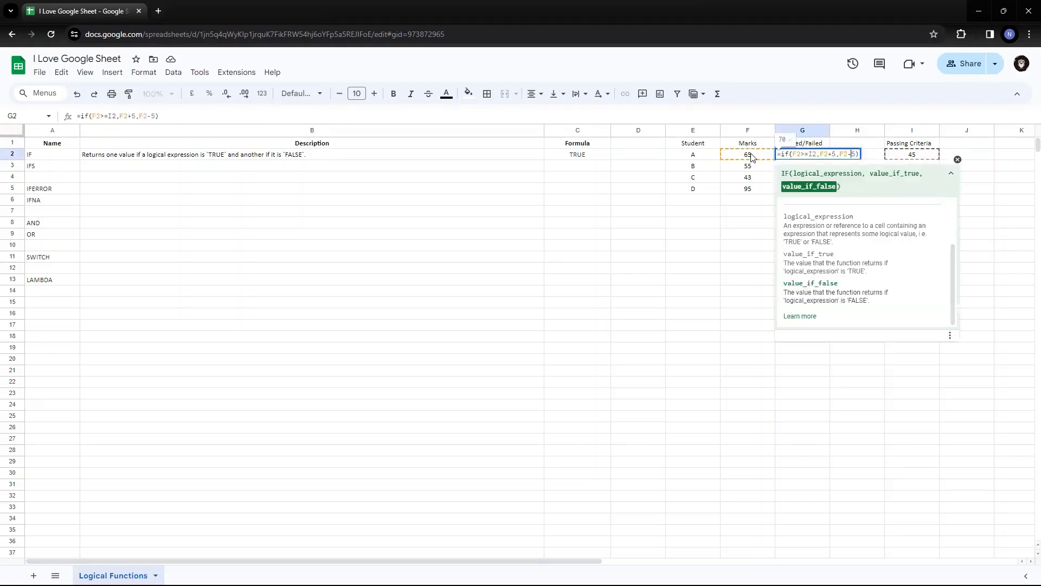
key("shift+Left")
key("shift+Left")
key("shift+Left")
key("shift+Left")
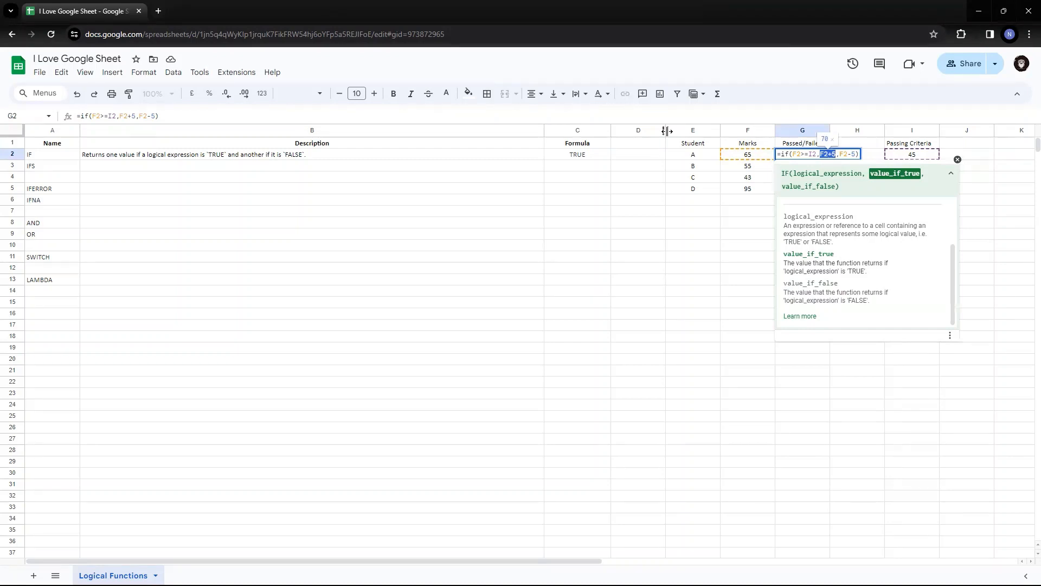
type("\"Pass\"")
key("Right")
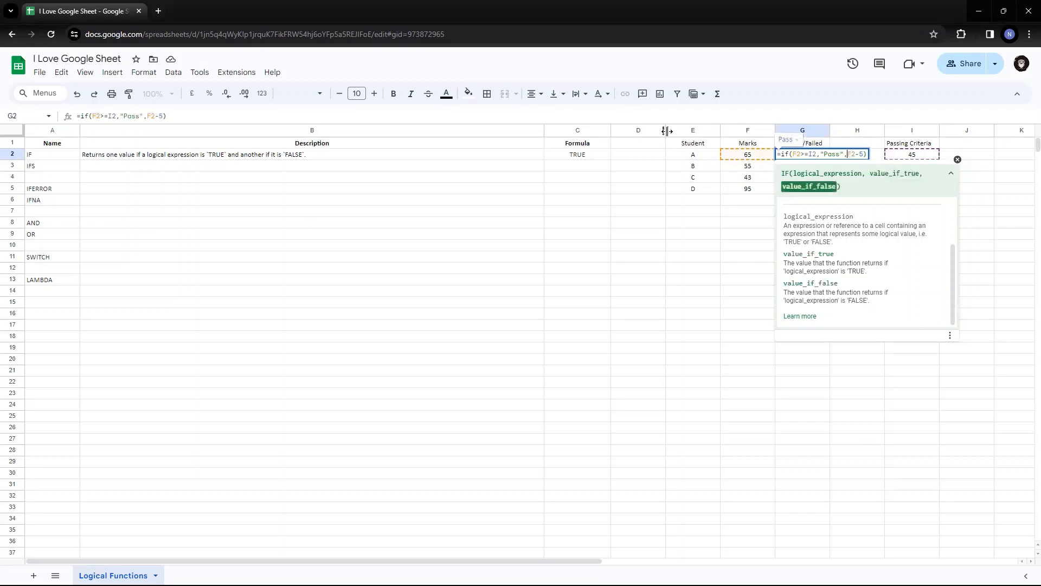
Step: Replace the F2-5 false value in G2's IF formula with the text "Fail"
type("\"Fail")
key("Delete")
key("Delete")
key("Delete")
key("Delete")
type("\"")
key("Return")
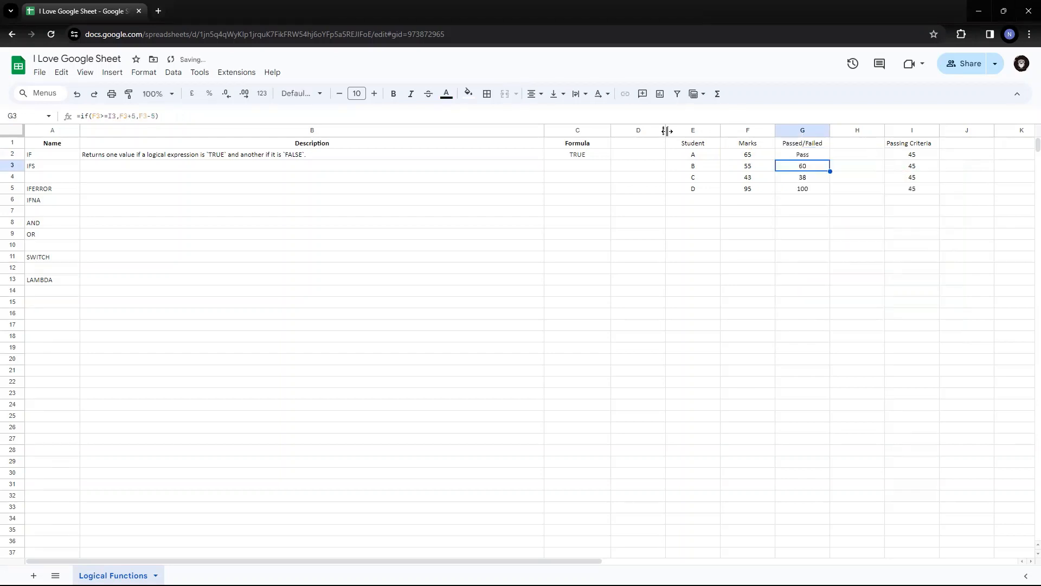
Step: Copy G2's Pass/Fail formula down to the remaining students in G3:G5
key("Up")
key("shift+Down")
key("shift+Down")
key("shift+Down")
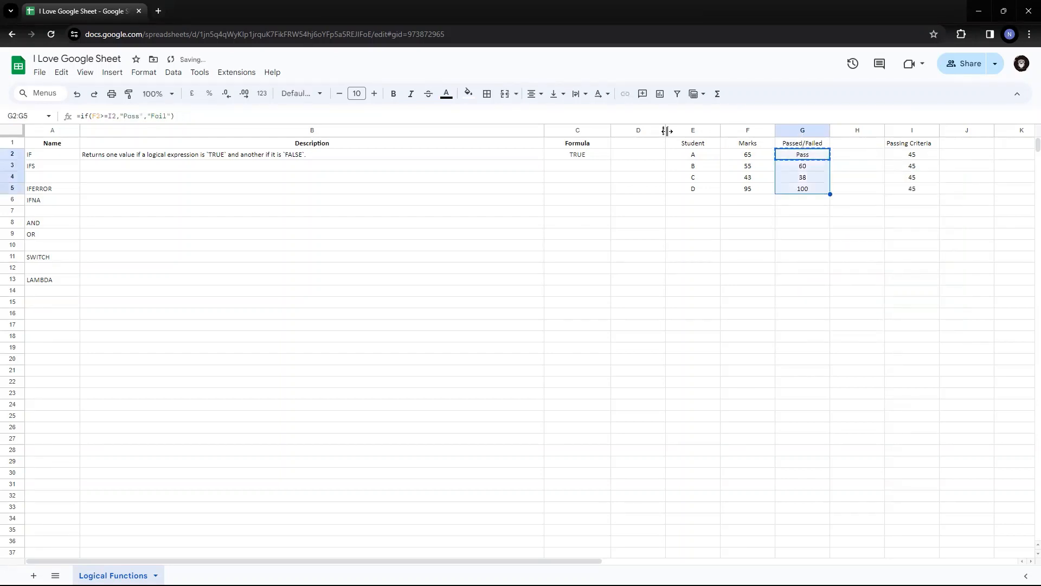
type("Pass Fail Pass")
key("Up")
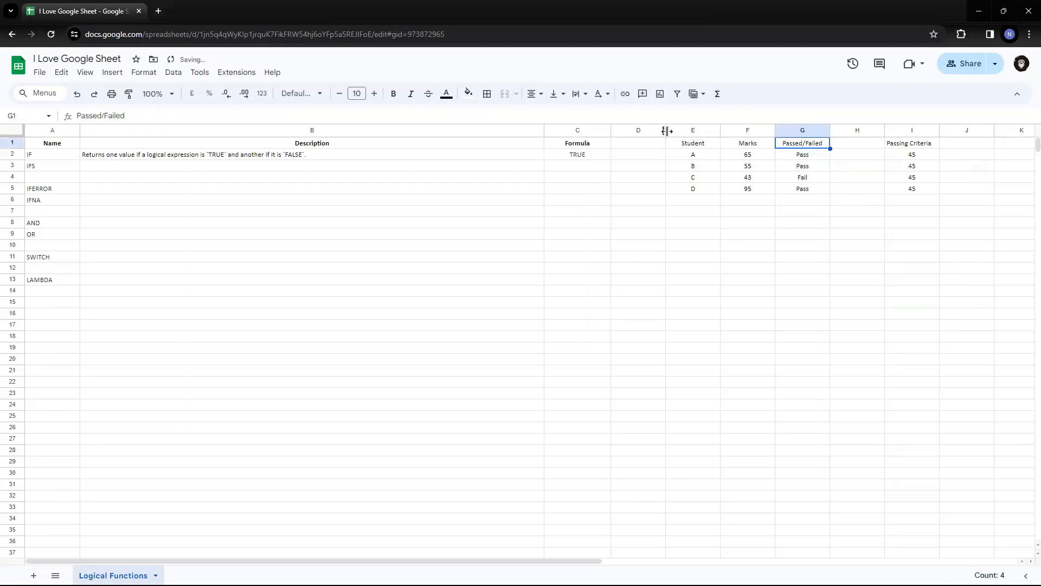
key("Left")
key("Left")
key("Left")
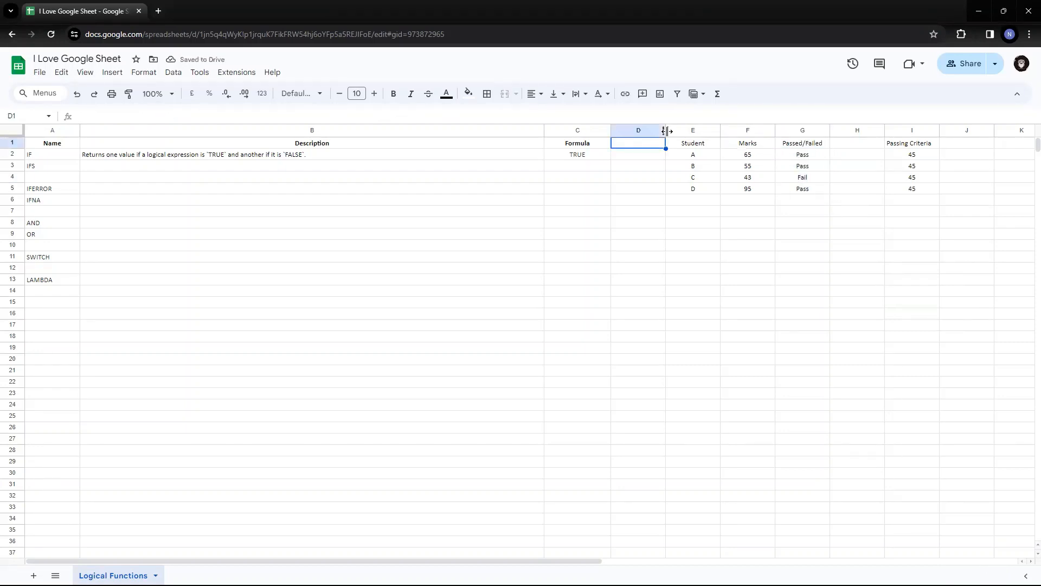
key("Right")
key("shift+Right")
key("shift+Right")
key("shift+Down")
key("shift+Down")
key("shift+Down")
key("shift+Down")
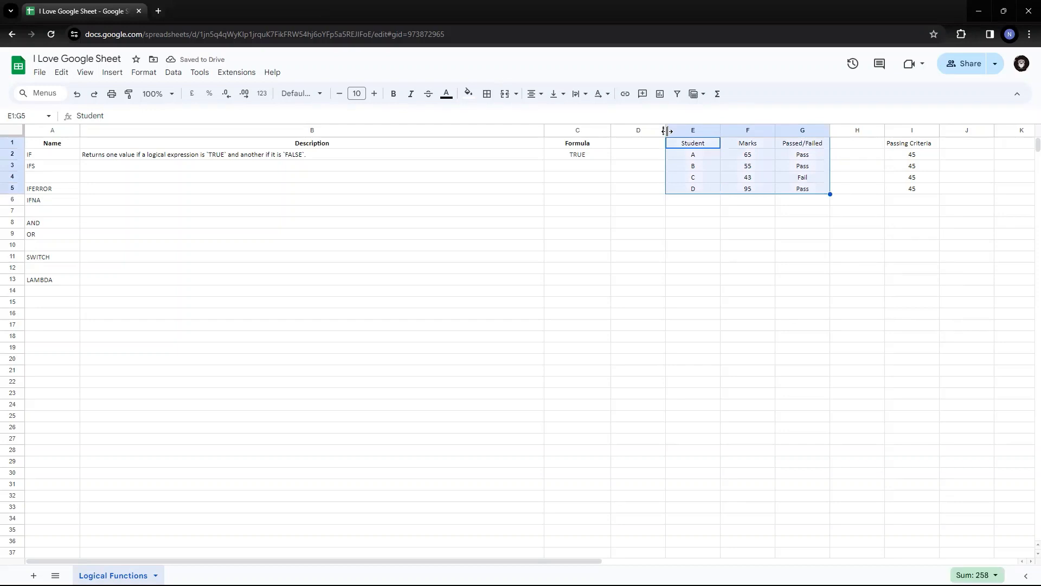
Step: Move the Passing Criteria column from I1:I5 to J1:J5
key("Right")
key("Right")
key("Right")
key("Right")
key("shift+Down")
key("shift+Down")
key("shift+Down")
key("shift+Down")
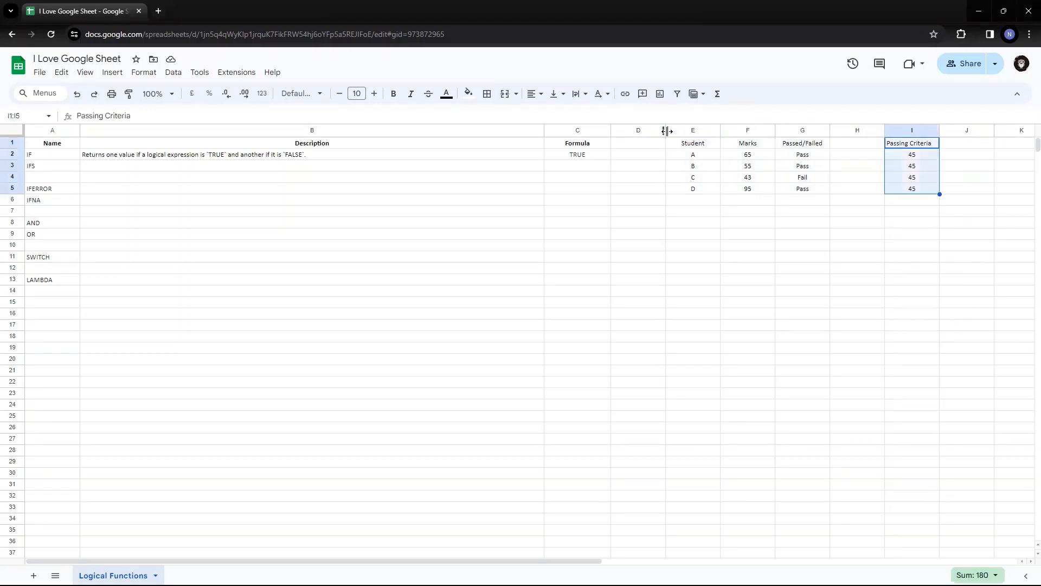
key("ctrl+x")
key("Right")
key("ctrl+v")
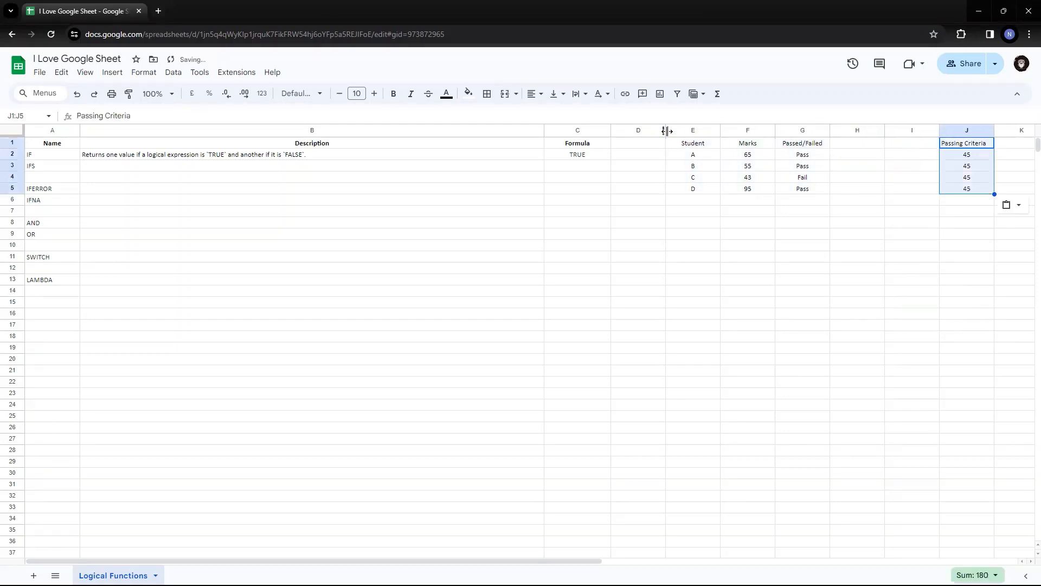
Step: Read the IF and IFS function descriptions in B2 and B3
key("Left")
key("Left")
key("Left")
key("Left")
key("Left")
key("Left")
key("Left")
key("Left")
key("Left")
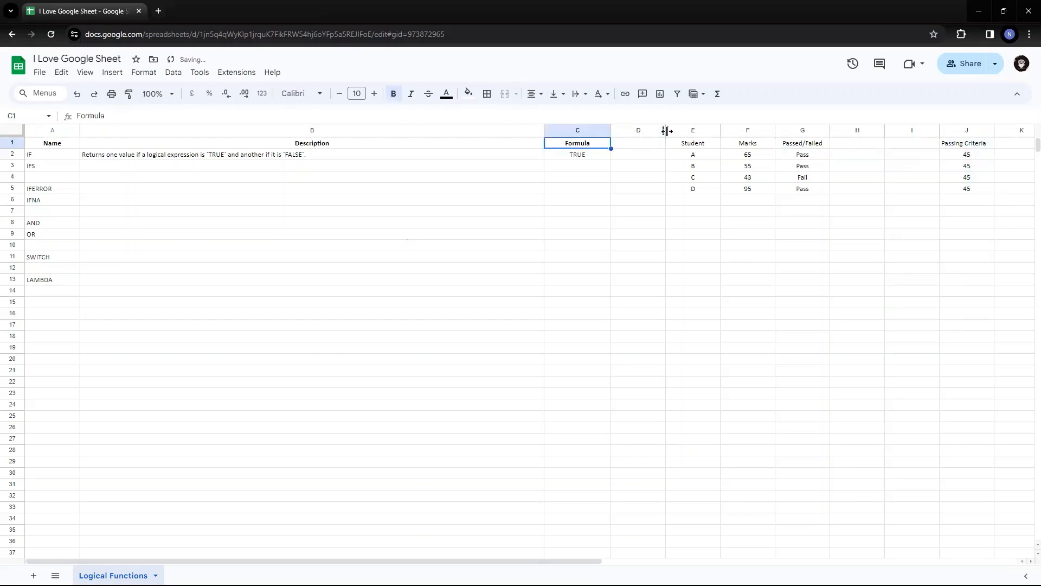
key("Right")
key("Down")
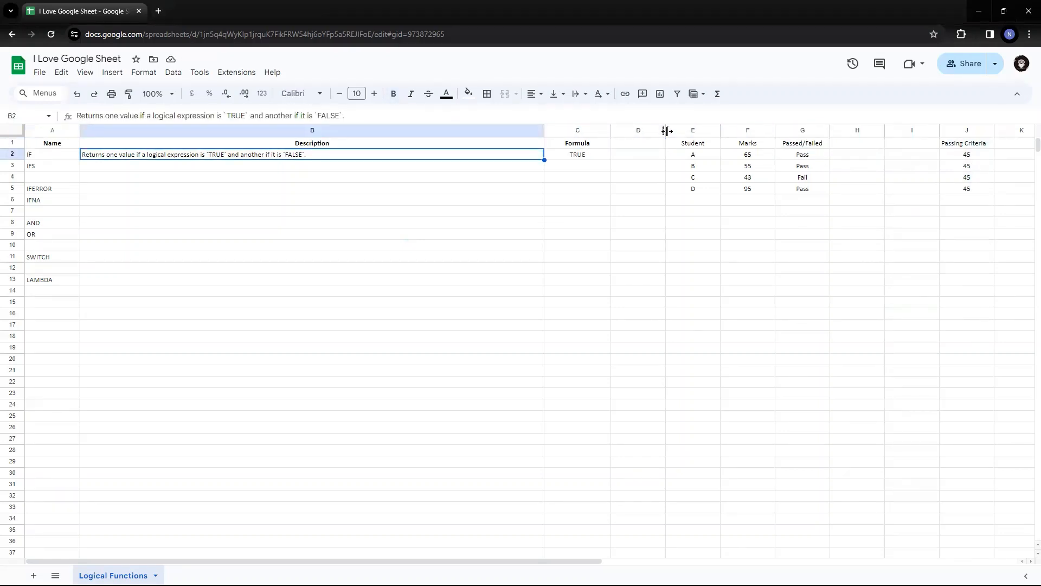
key("Down")
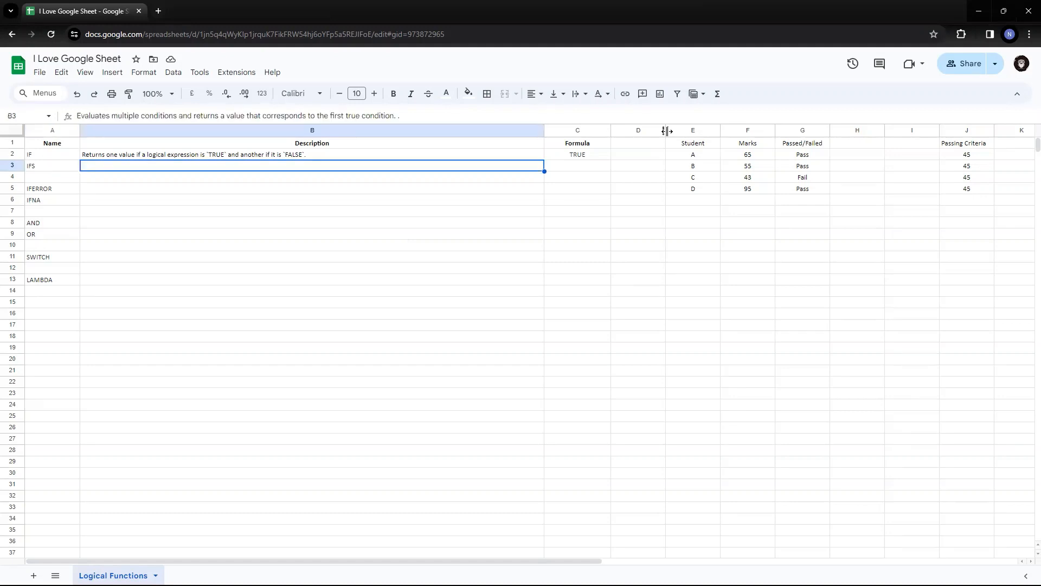
key("Left")
key("Right")
key("Right")
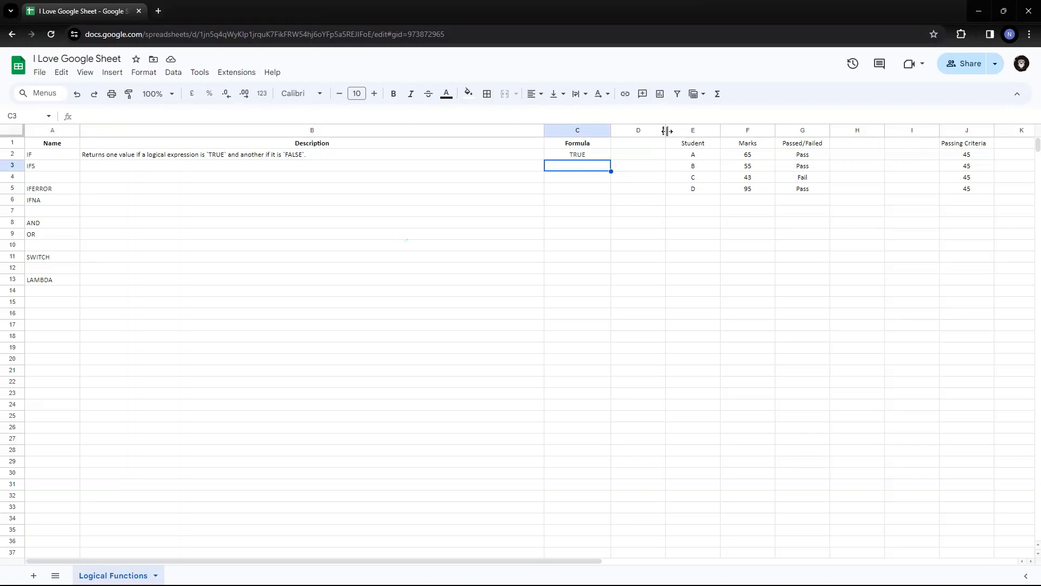
type("=ifs")
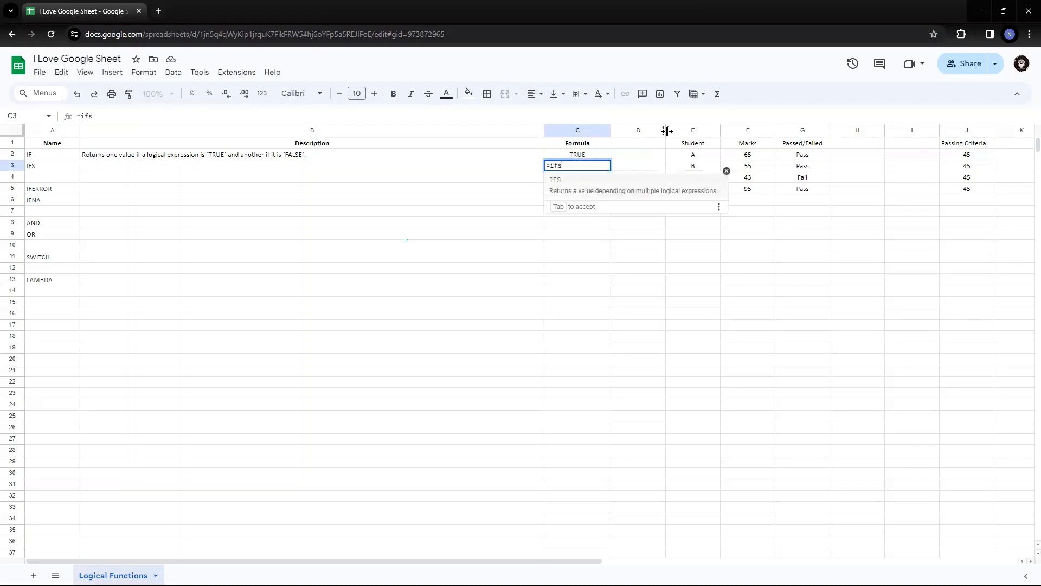
key("Escape")
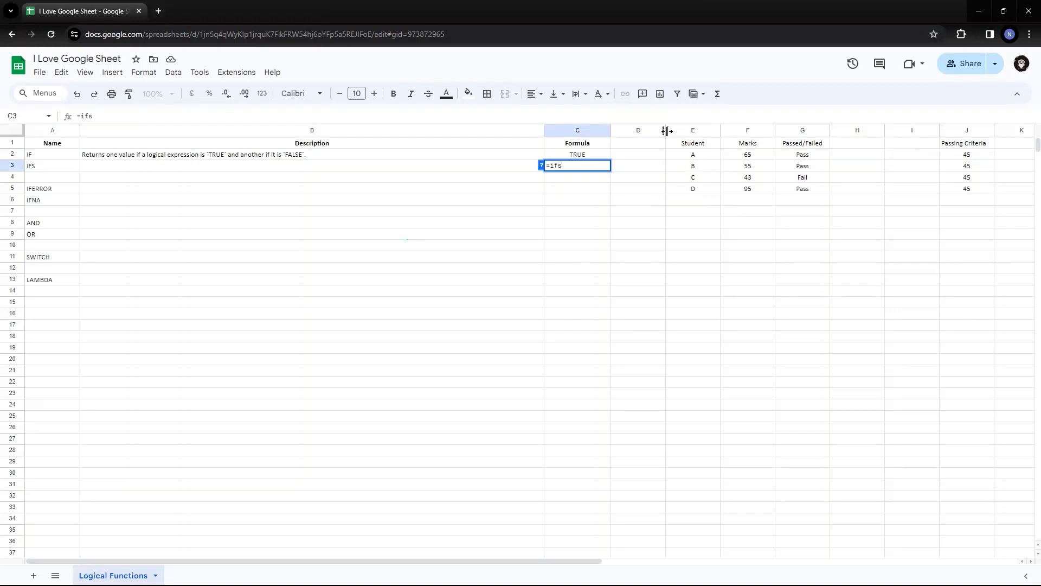
key("Escape")
Step: Examine the logical expression, true value and false value in C2's IF formula
key("Up")
key("Return")
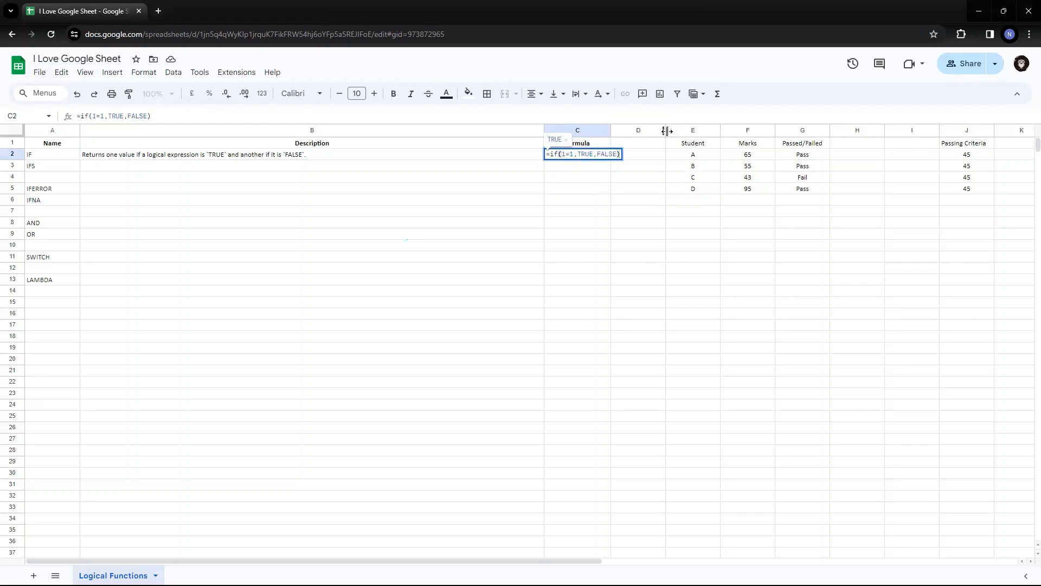
key("Left")
key("Left")
key("Left")
key("Left")
key("Left")
key("Left")
key("Left")
key("Left")
key("Left")
key("Left")
key("Left")
key("Left")
key("shift+Left")
key("shift+Left")
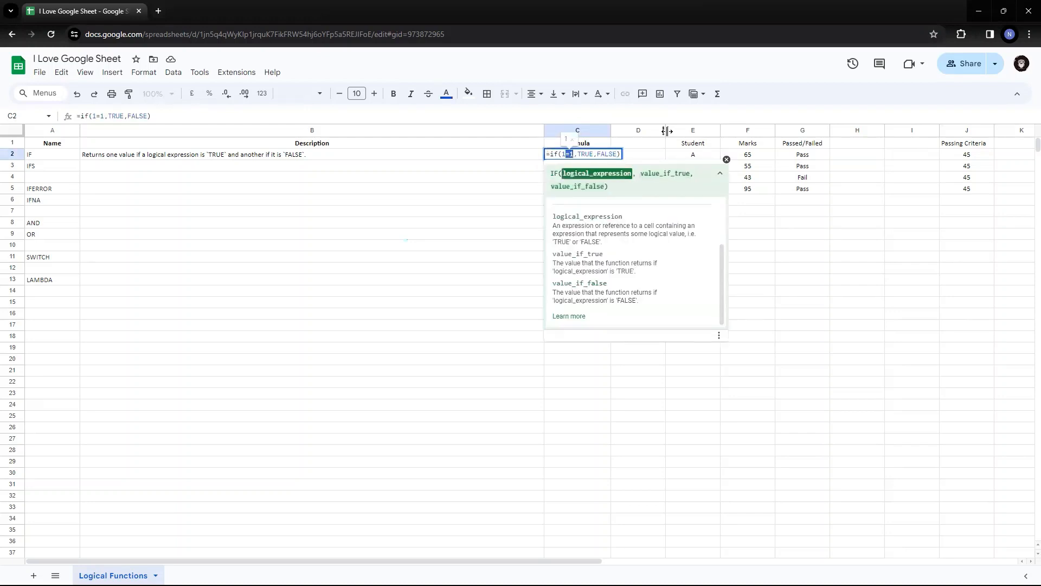
key("shift+Left")
key("Right")
key("Right")
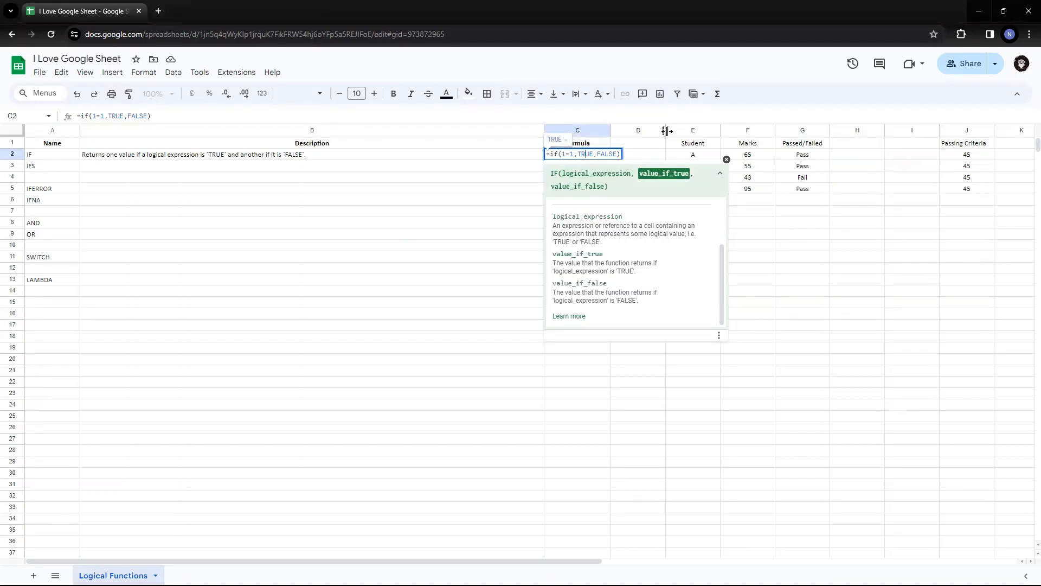
key("Right")
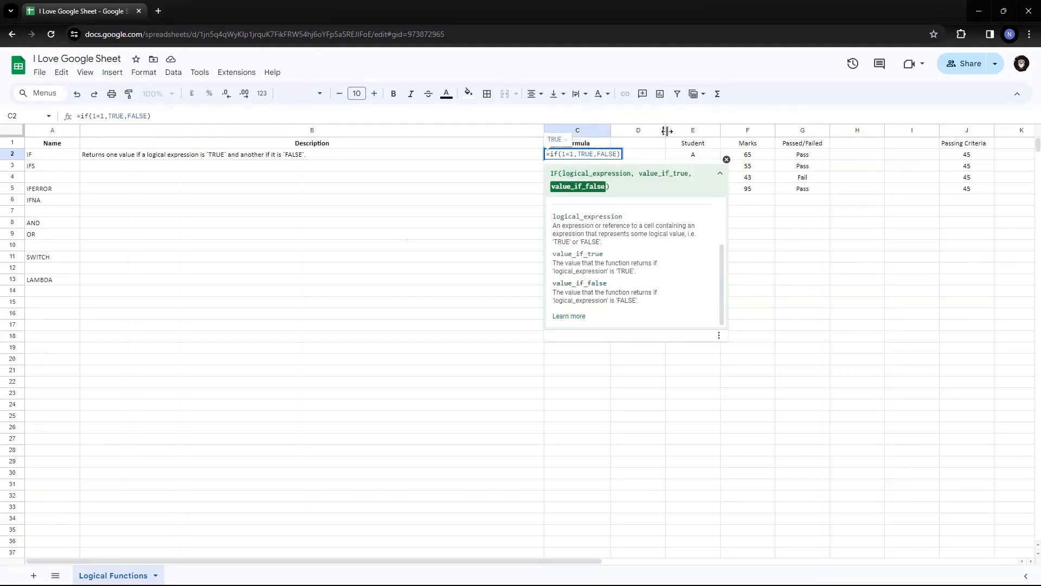
key("Return")
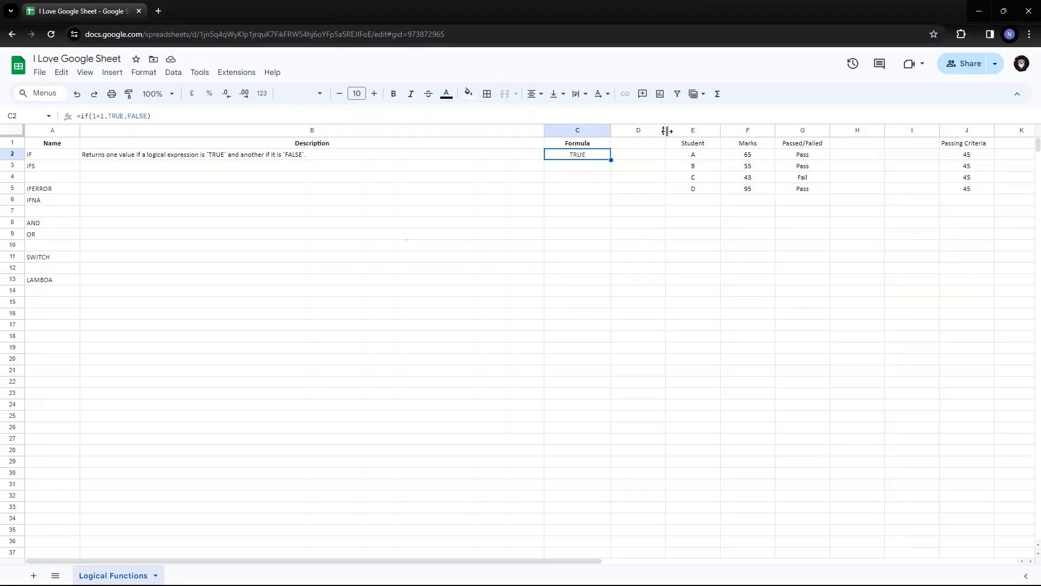
Step: Review the students' marks in F2:F5 as data for the IFS example
key("Right")
key("Right")
key("Right")
key("Right")
key("Left")
key("Down")
key("Down")
key("Down")
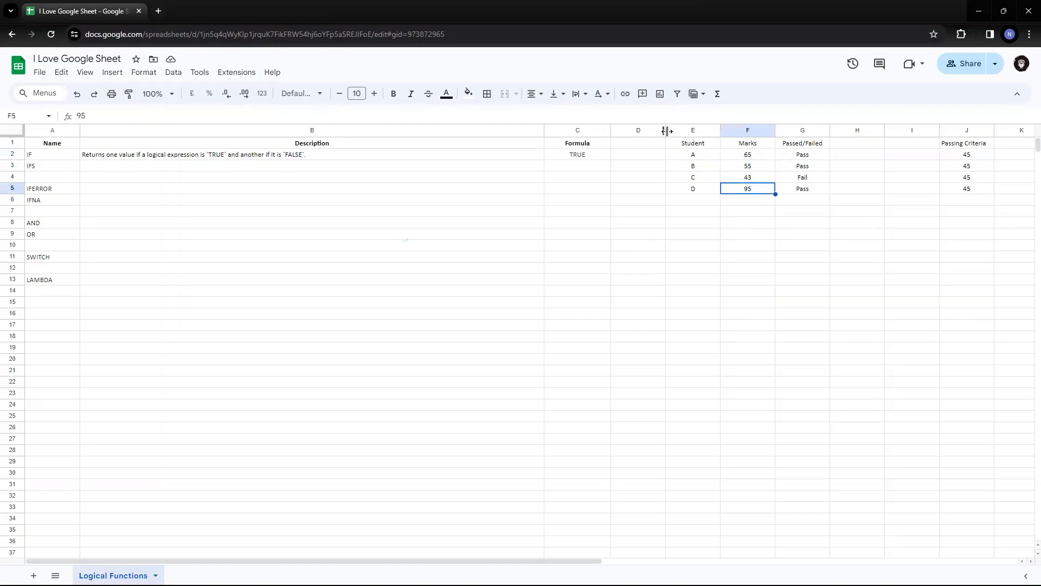
key("Up")
key("Up")
key("Up")
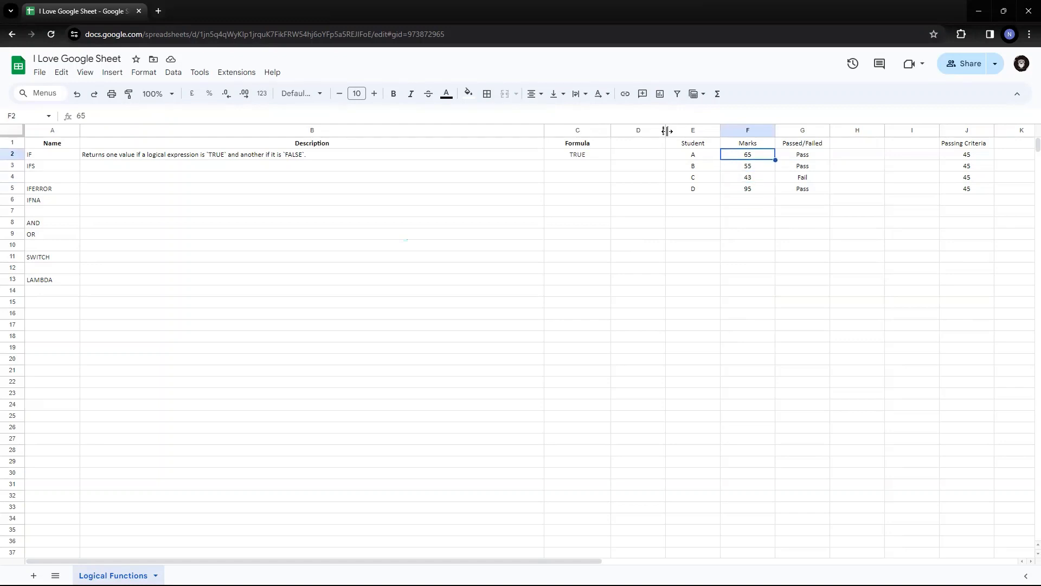
key("Left")
key("Left")
key("Left")
key("Down")
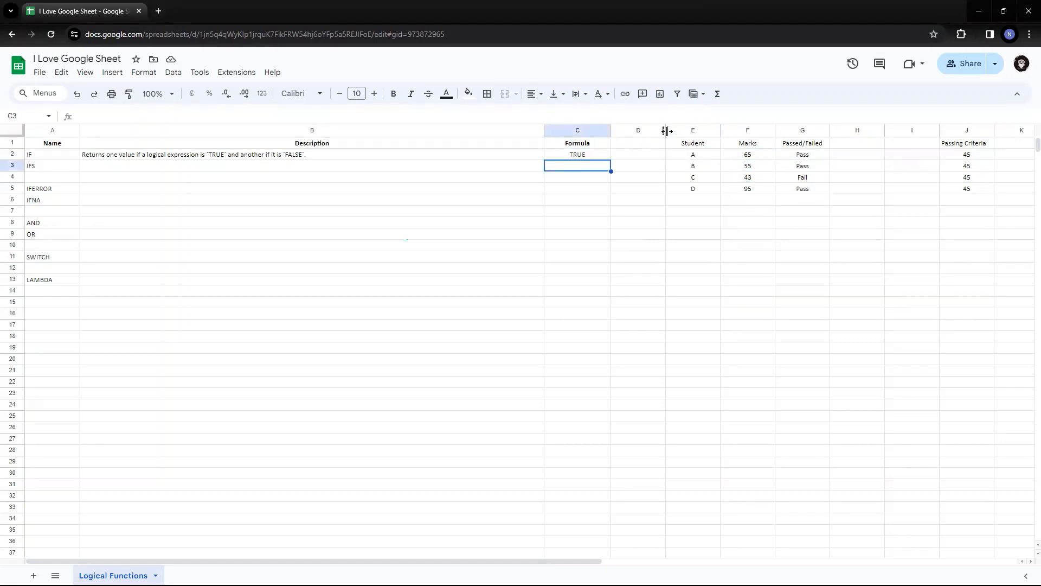
type("=")
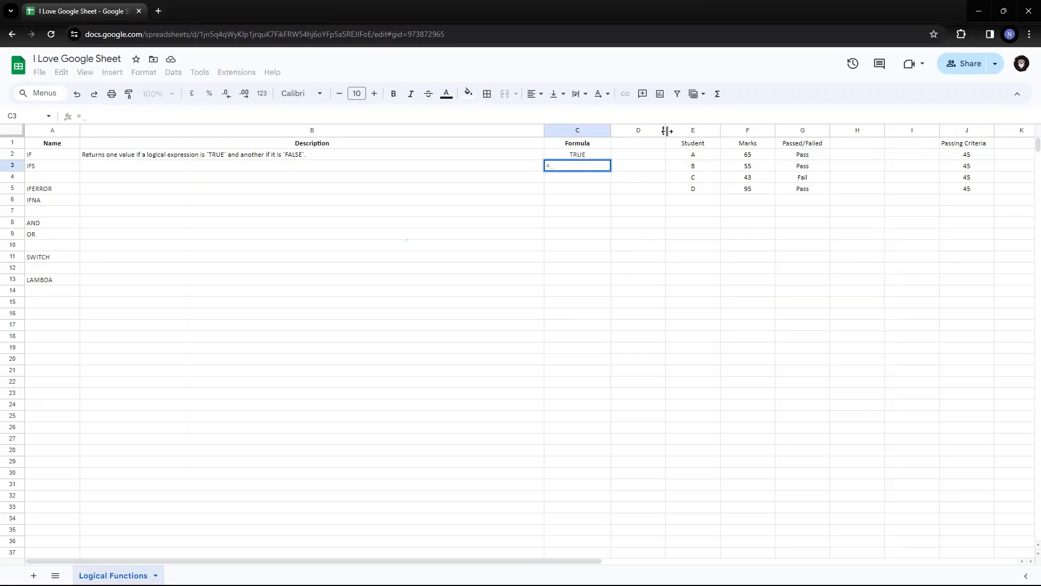
type("ifs")
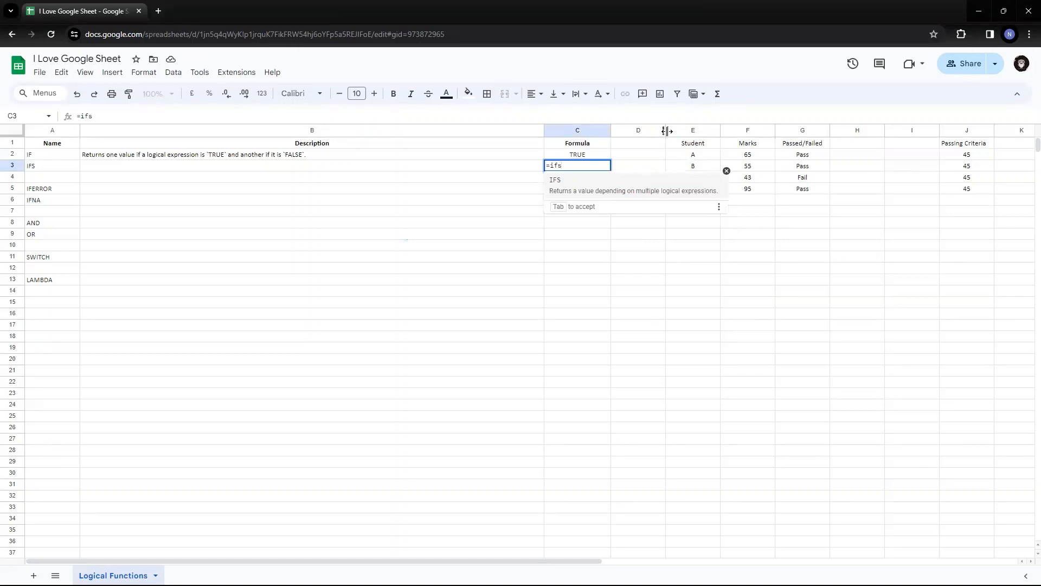
key("Escape")
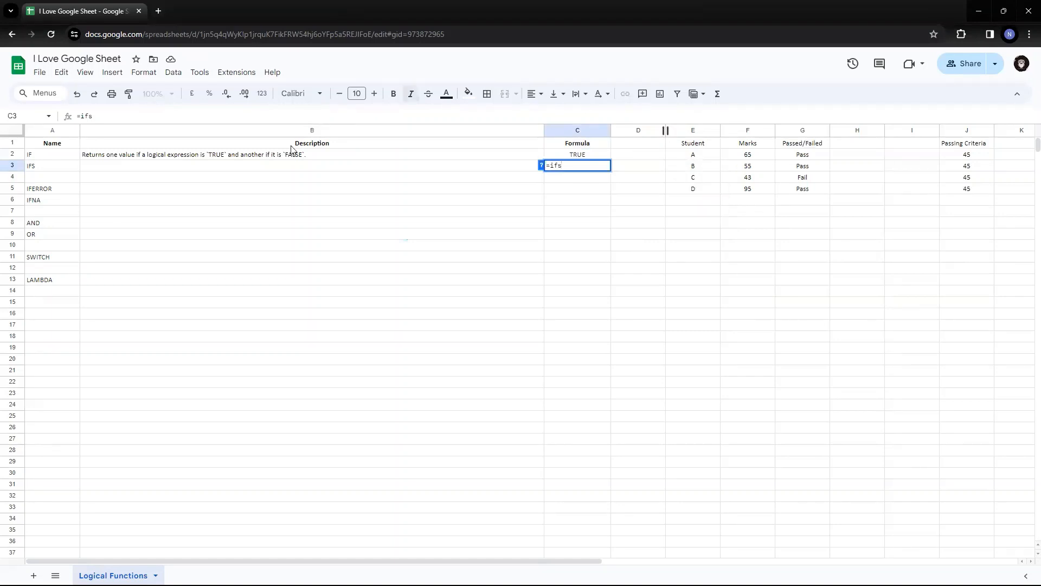
Step: Copy B2's formatting to B3 and enter the description "Evaluates multiple conditions and returns a value that corresponds to the first true condition. ."
left_click(301, 158)
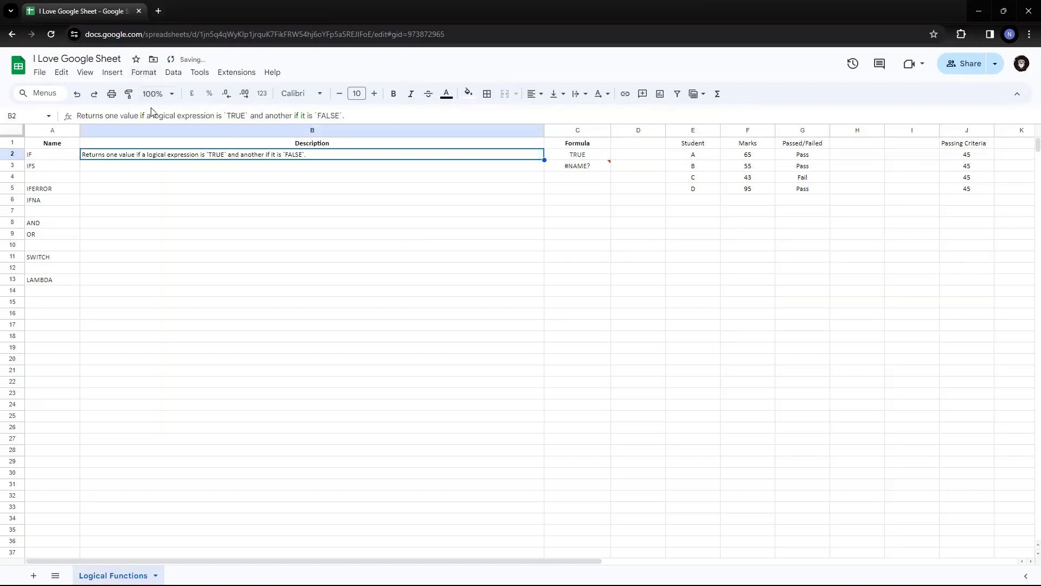
left_click(129, 94)
left_click(208, 166)
type("Evaluates multiple conditions and returns a value that corresponds to the first true condition. .")
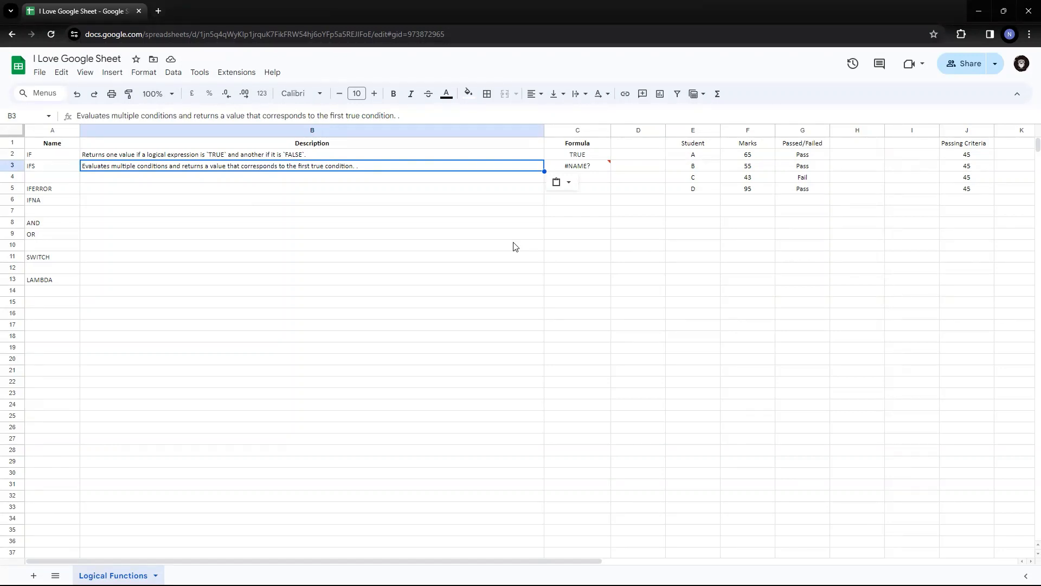
key("Right")
key("Delete")
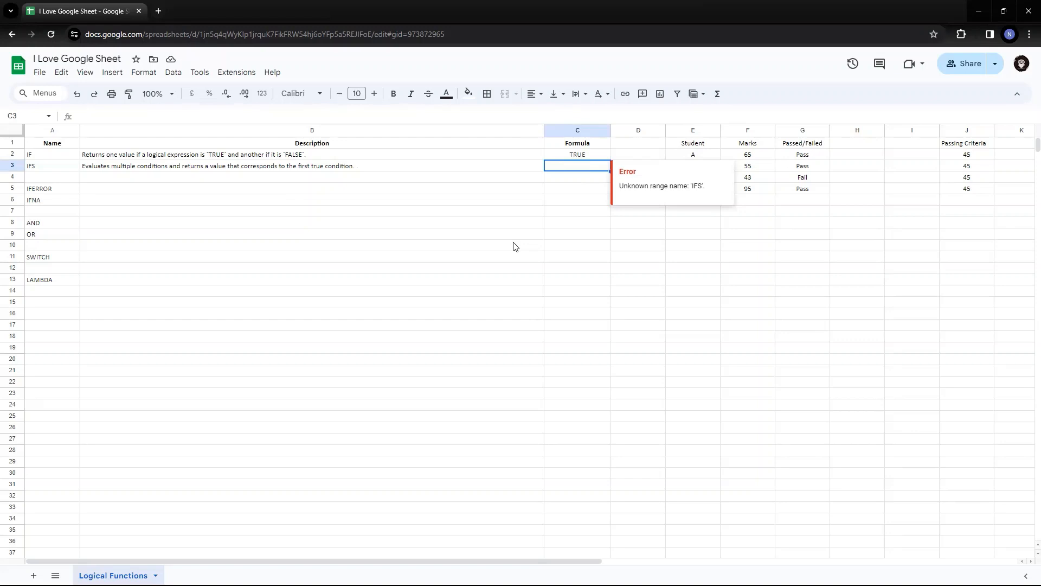
type("=ifs(")
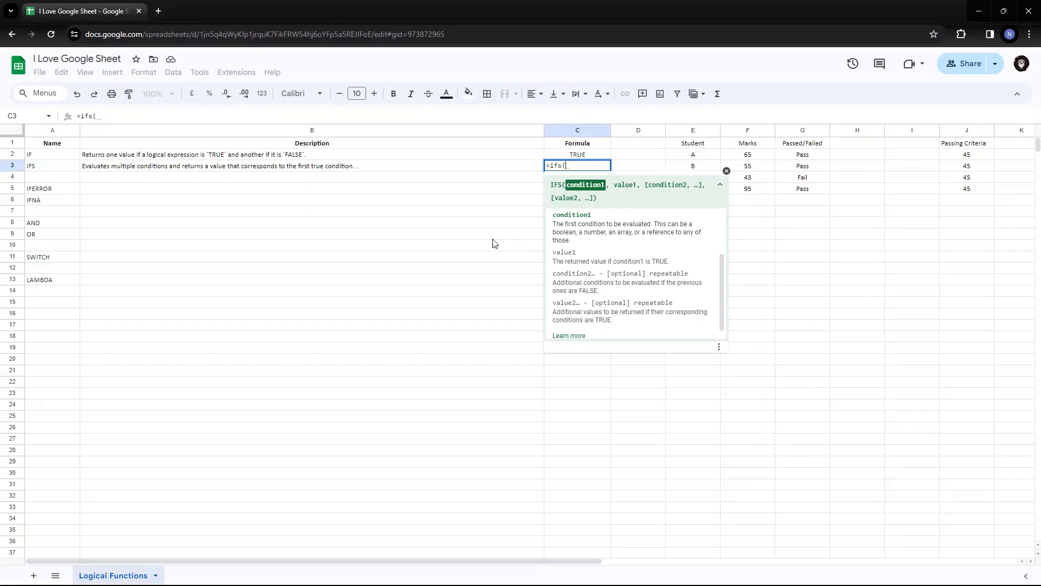
left_click(638, 171)
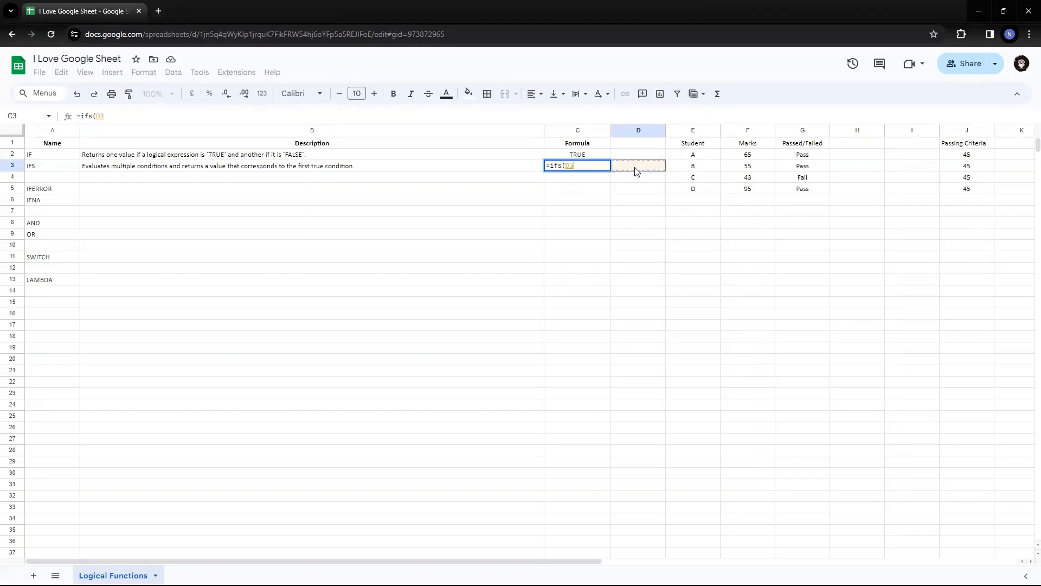
type("=")
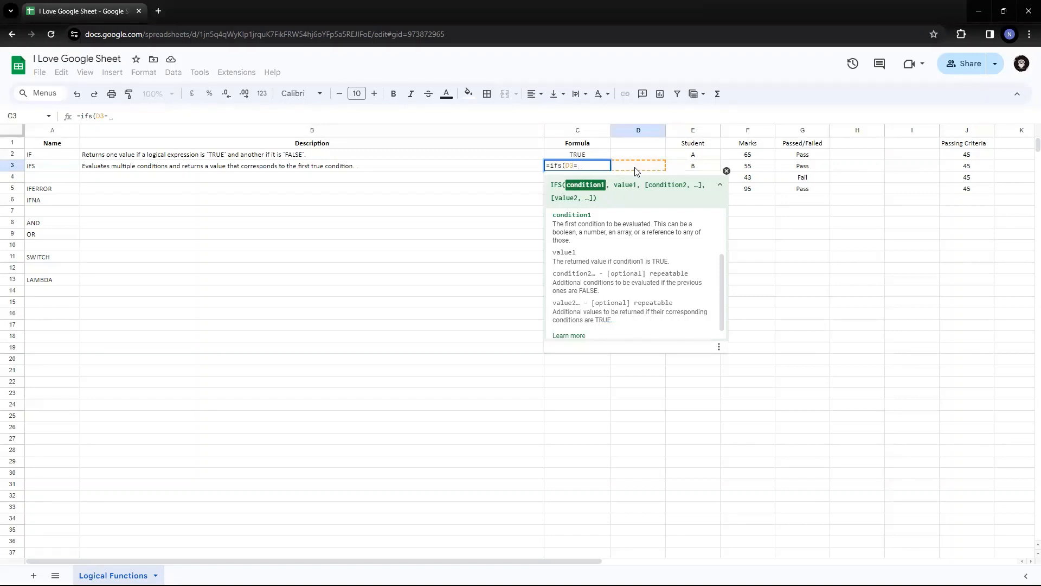
type("45")
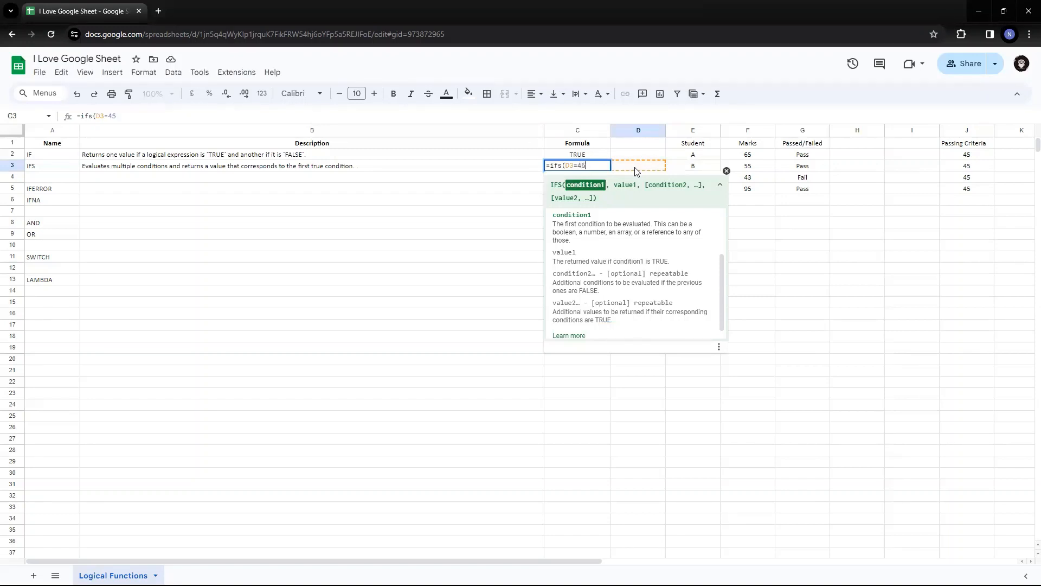
key("Escape")
Step: Enter Grade as a new column header in H1, next to Passed/Failed
key("Up")
key("Up")
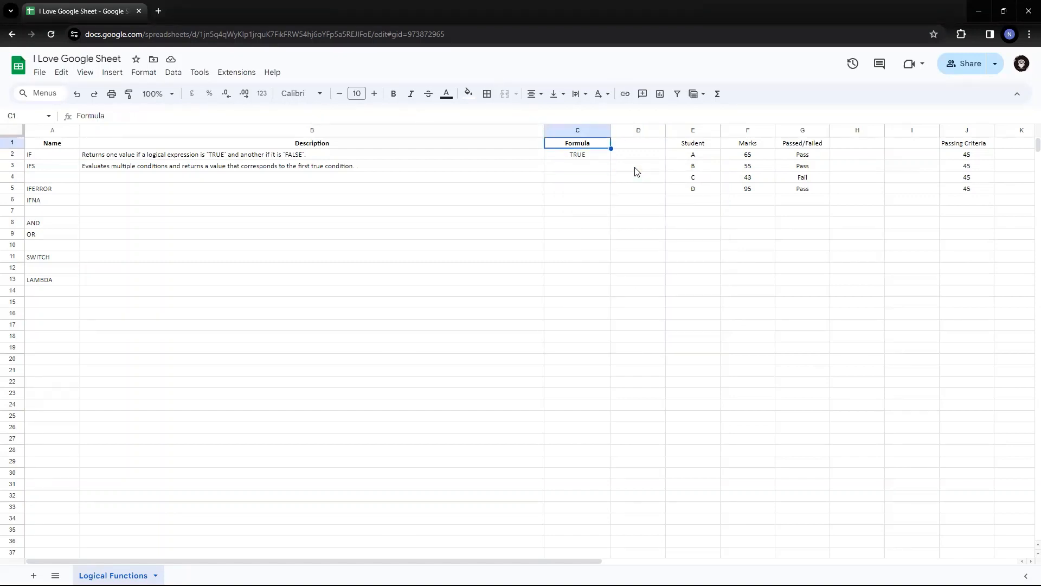
key("Right")
key("Down")
key("Right")
key("Right")
key("Right")
key("Right")
key("Up")
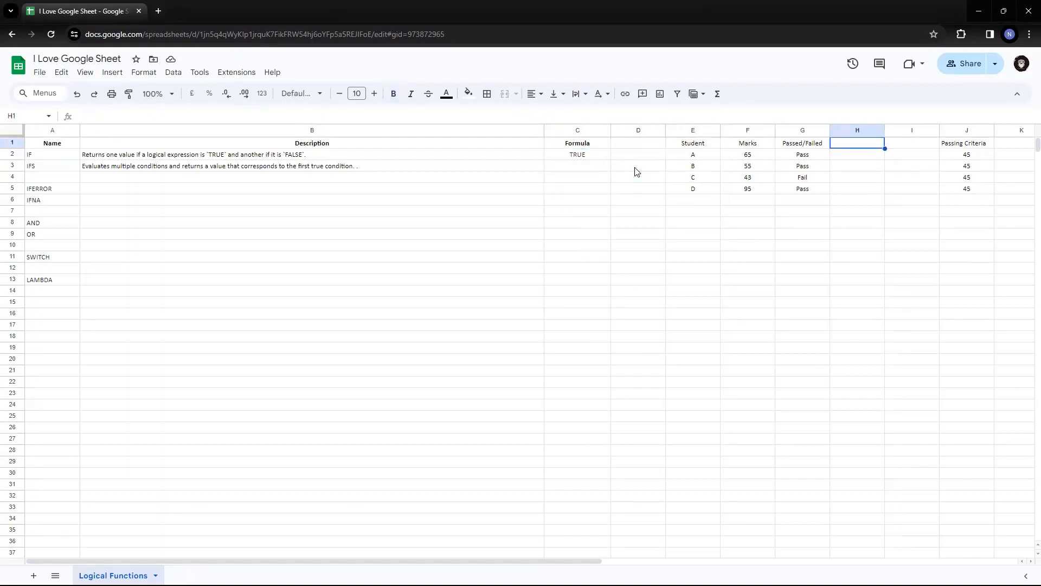
type("Grade")
key("Return")
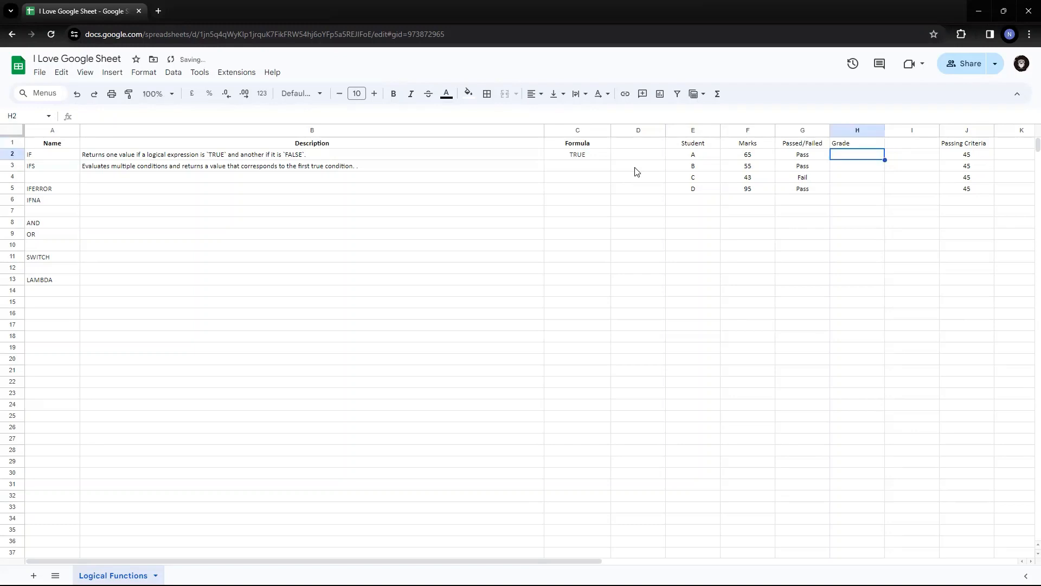
Step: Centre-align the Grade header in H1
key("Up")
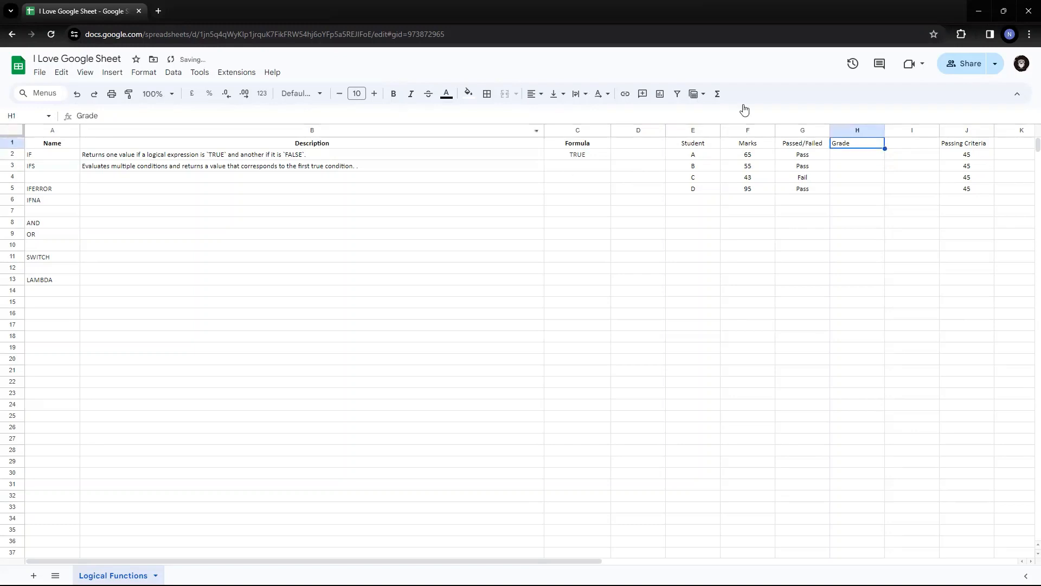
left_click(541, 99)
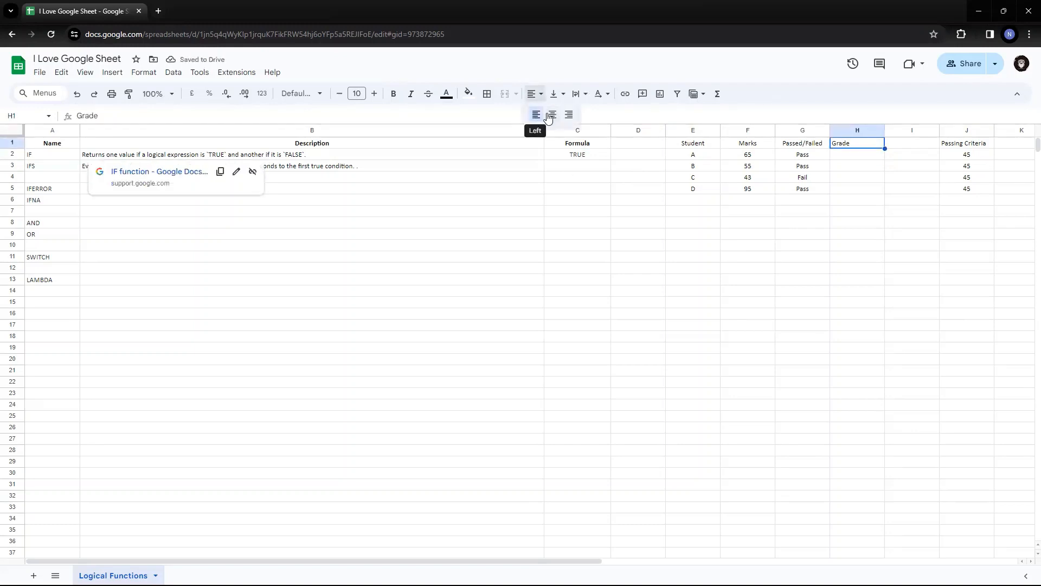
left_click(543, 114)
Step: Review the students' marks in F2:F5 as the basis for the Grade column
key("Down")
key("Down")
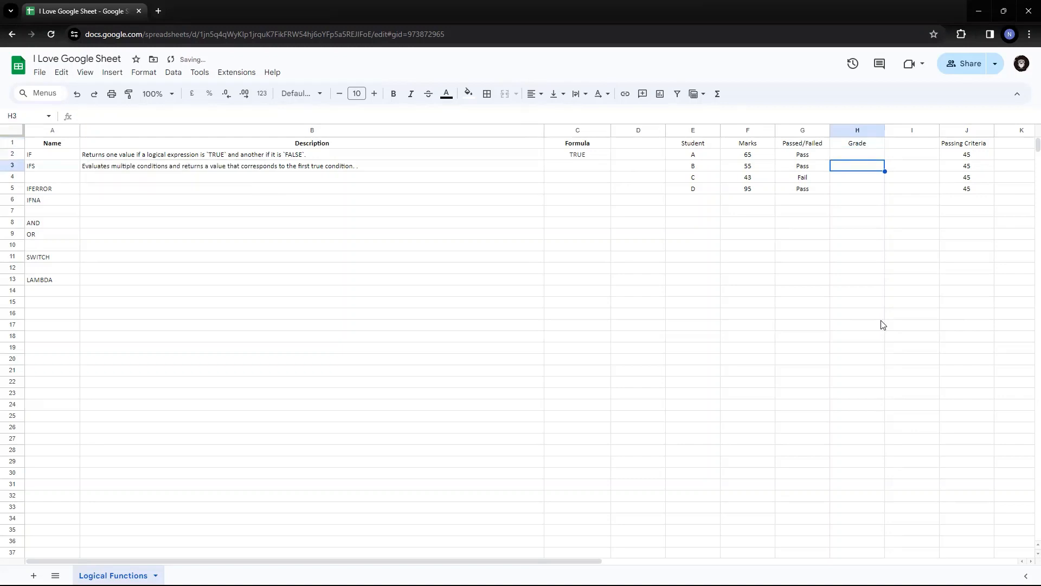
key("Up")
key("Left")
key("Left")
key("shift+Down")
key("shift+Down")
key("shift+Down")
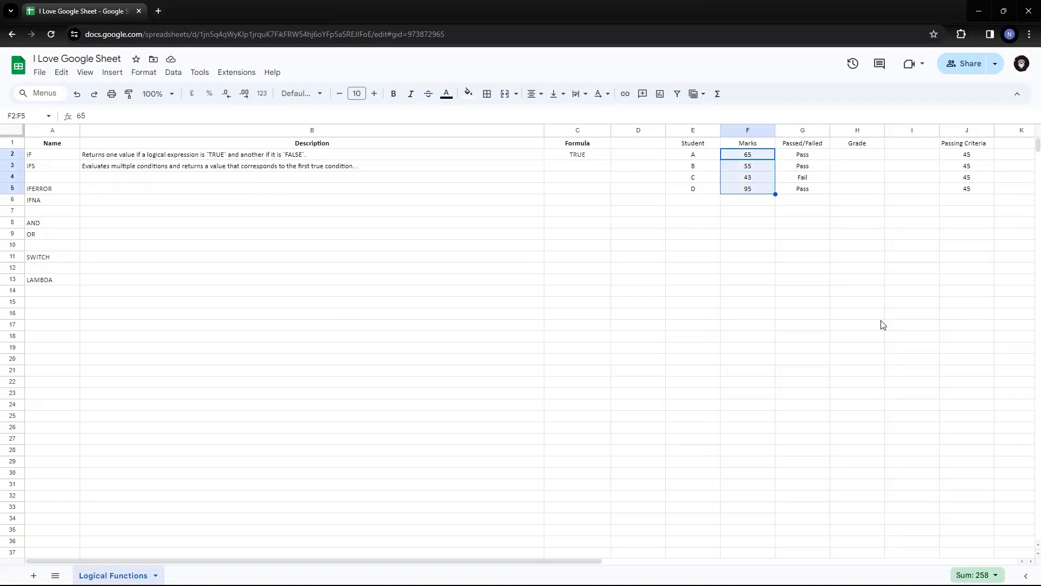
Step: Start an IFS formula in H2 whose first condition, F2>90, returns "Honours"
key("Right")
key("Right")
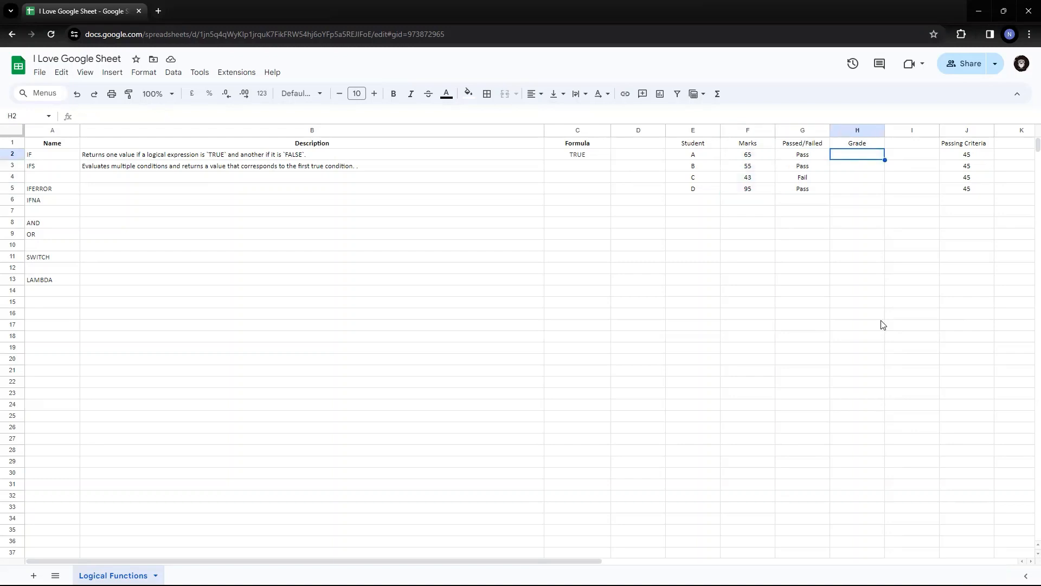
type("=ifs(")
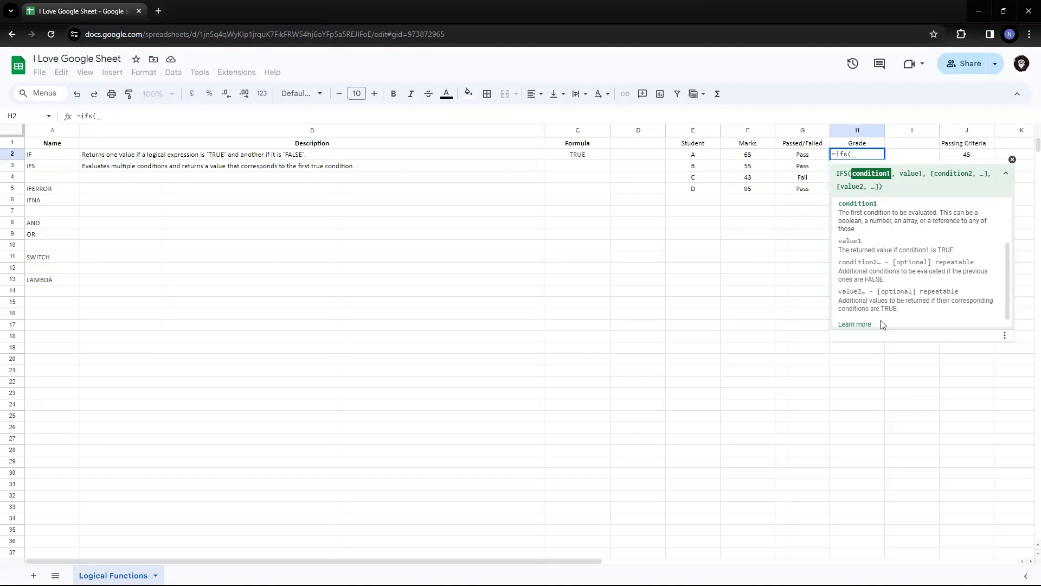
key("Left")
key("Left")
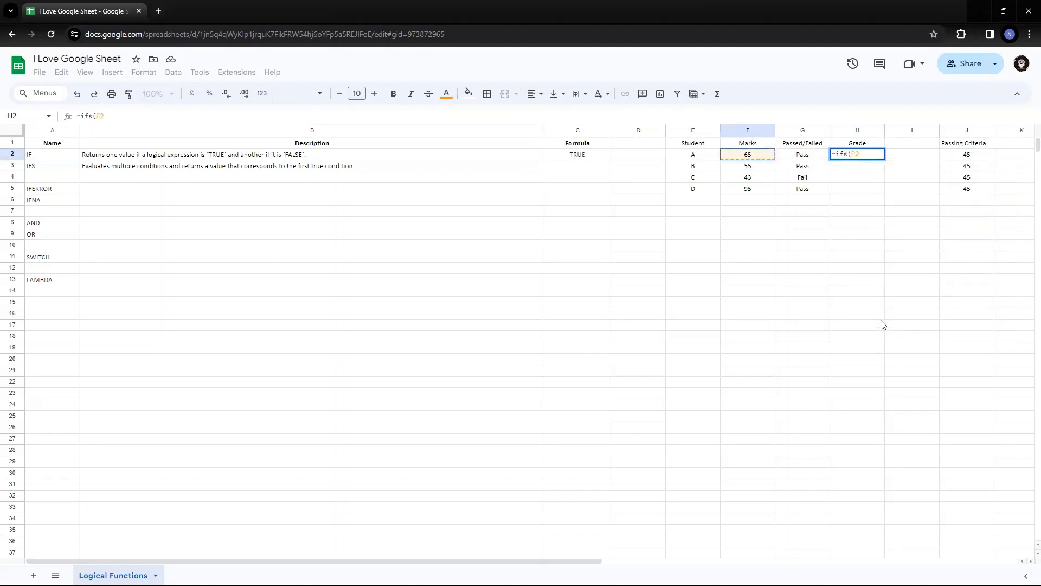
type(">")
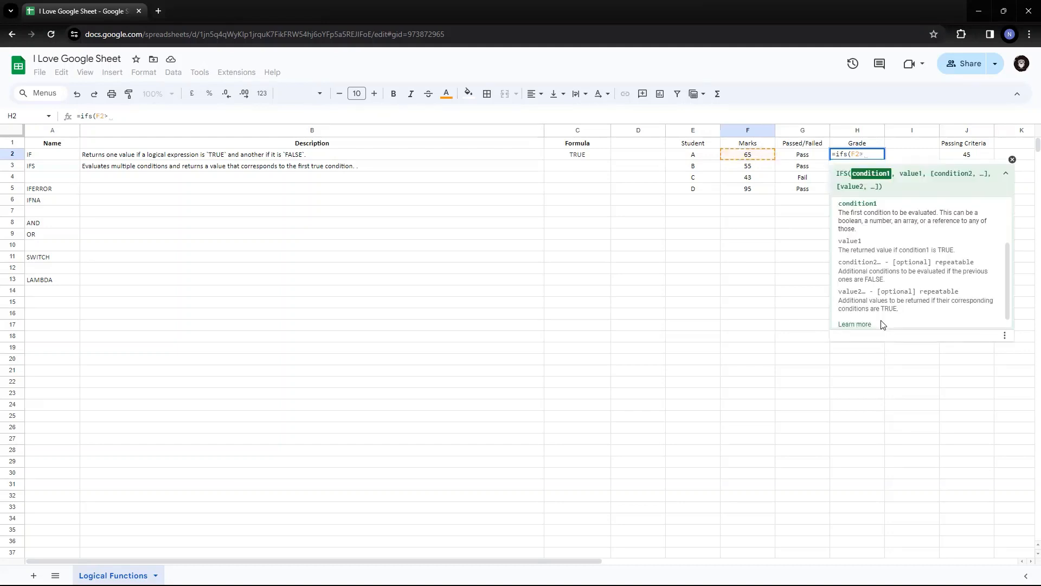
type("90")
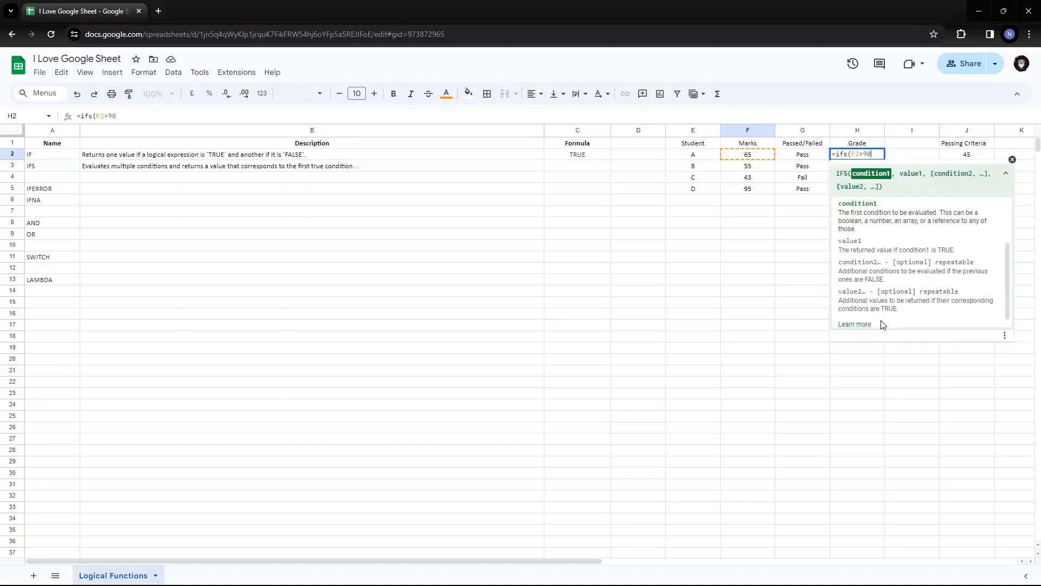
type(",")
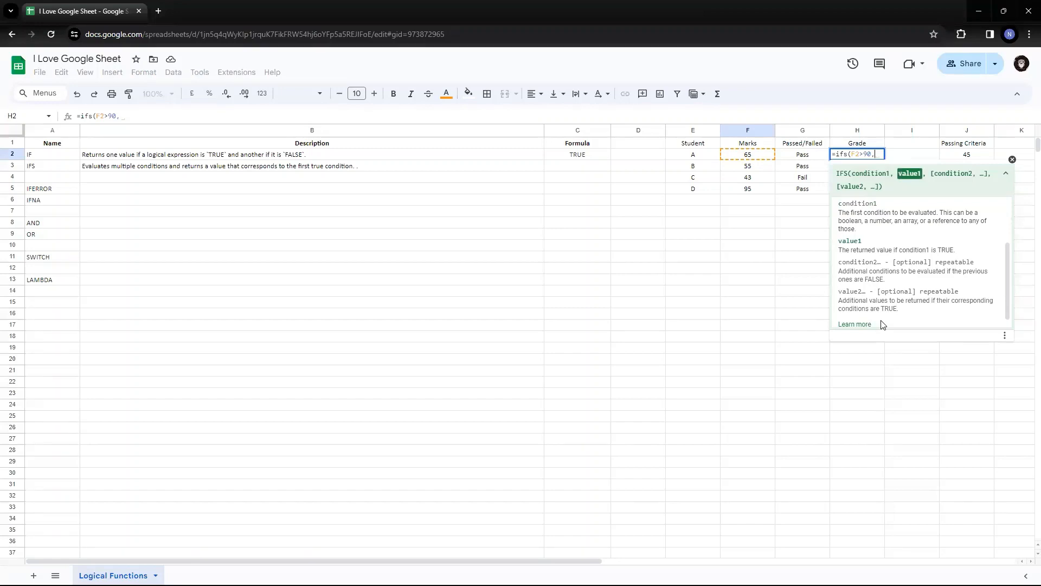
type("\"Ho")
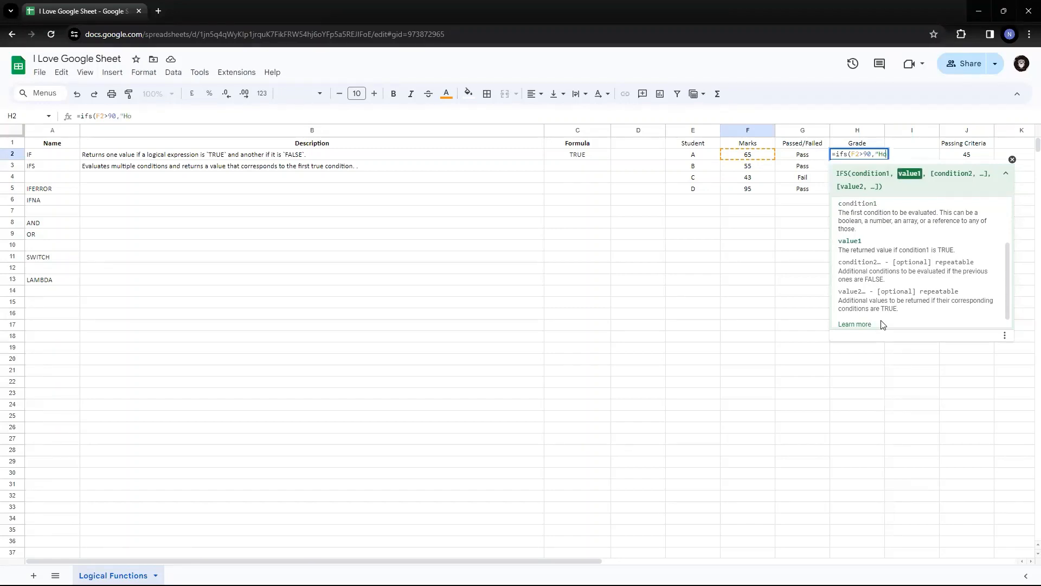
type("nours\"")
key("BackSpace")
key("BackSpace")
type("\",")
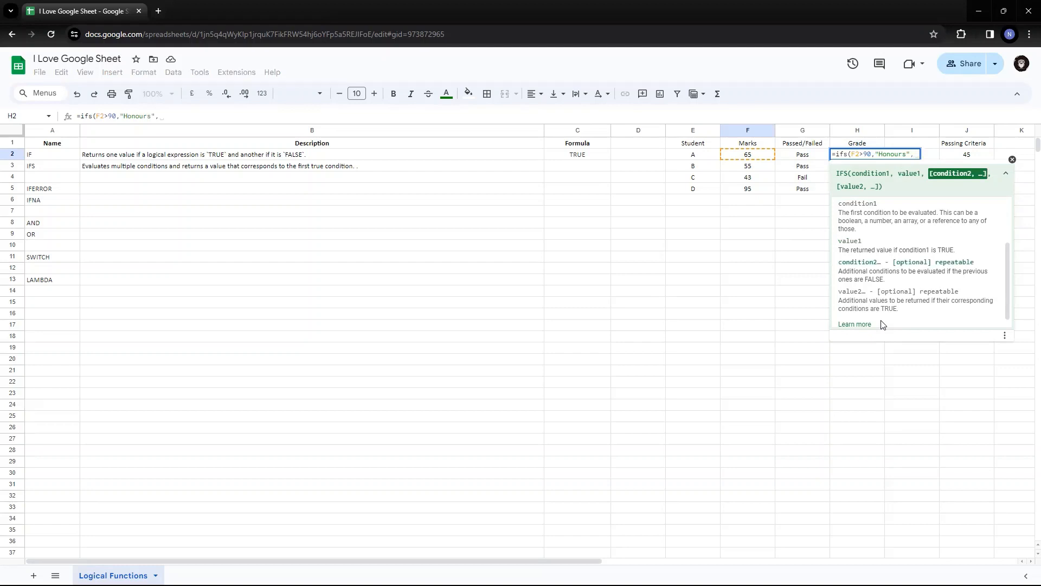
Step: Add a second condition to H2's IFS formula, F2>75, returning "Distinction"
key("Left")
key("Left")
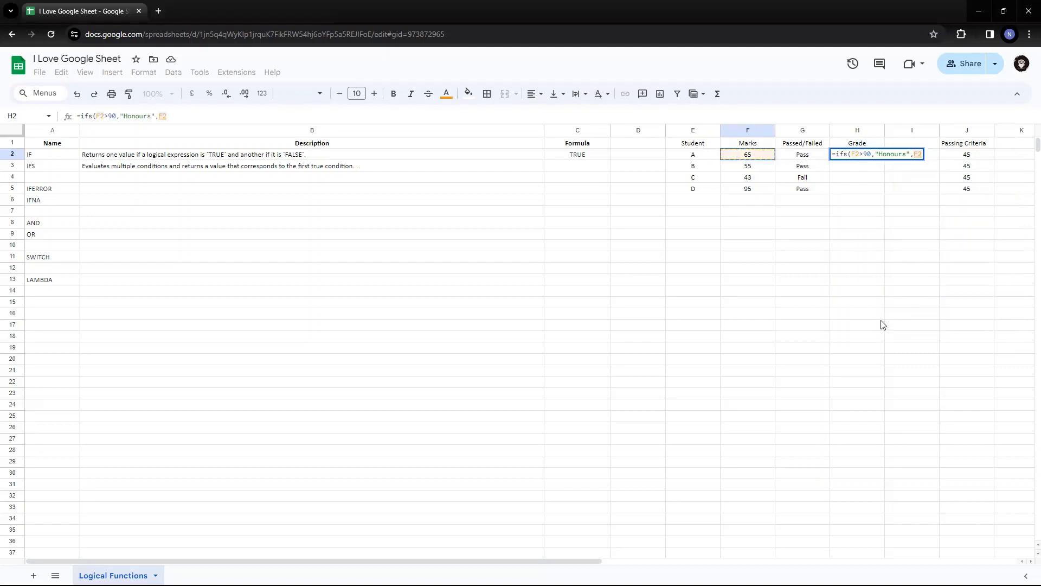
type(">")
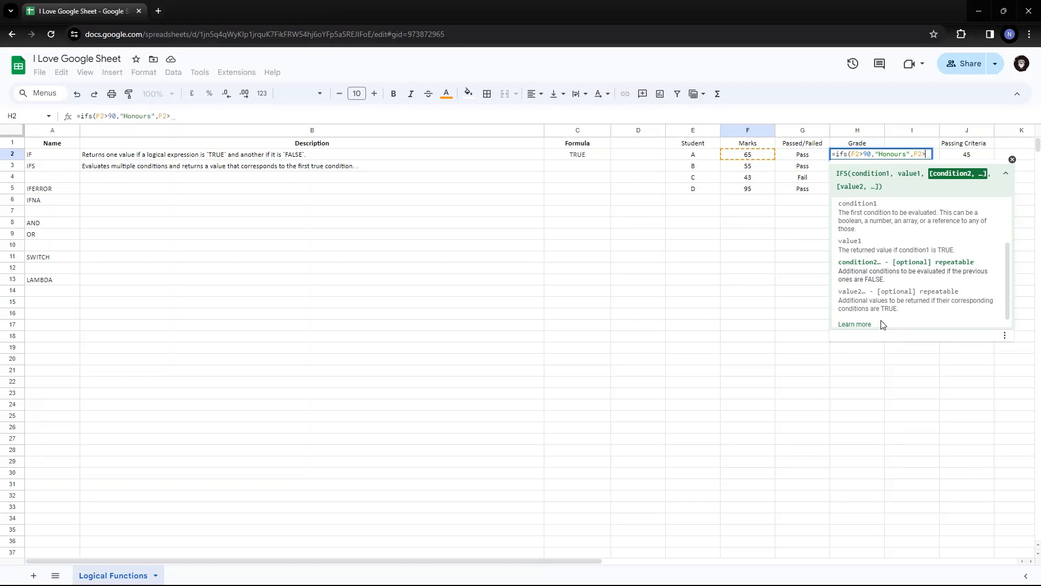
type("75")
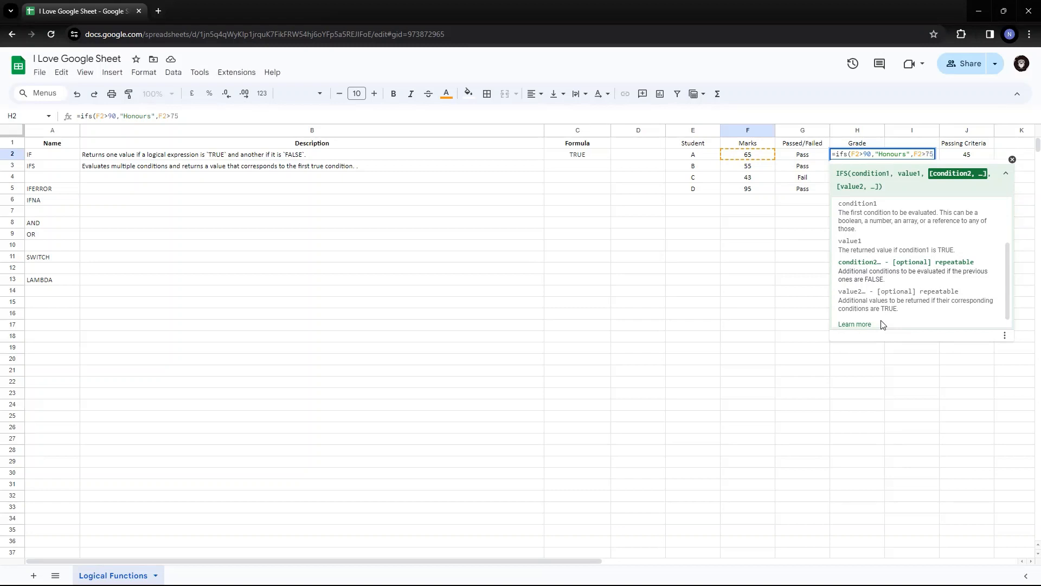
type(",\"Dis")
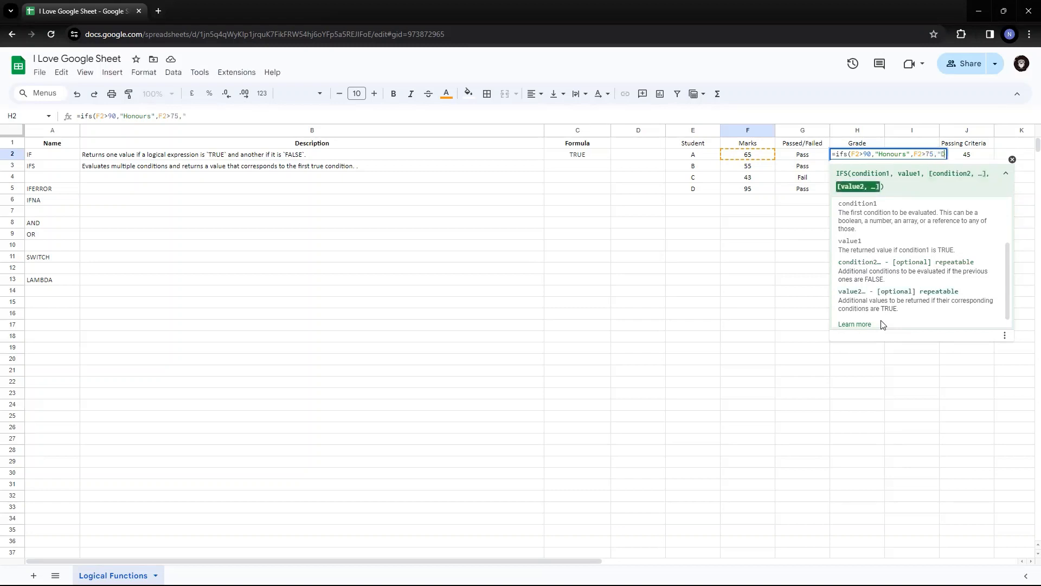
type("tinction")
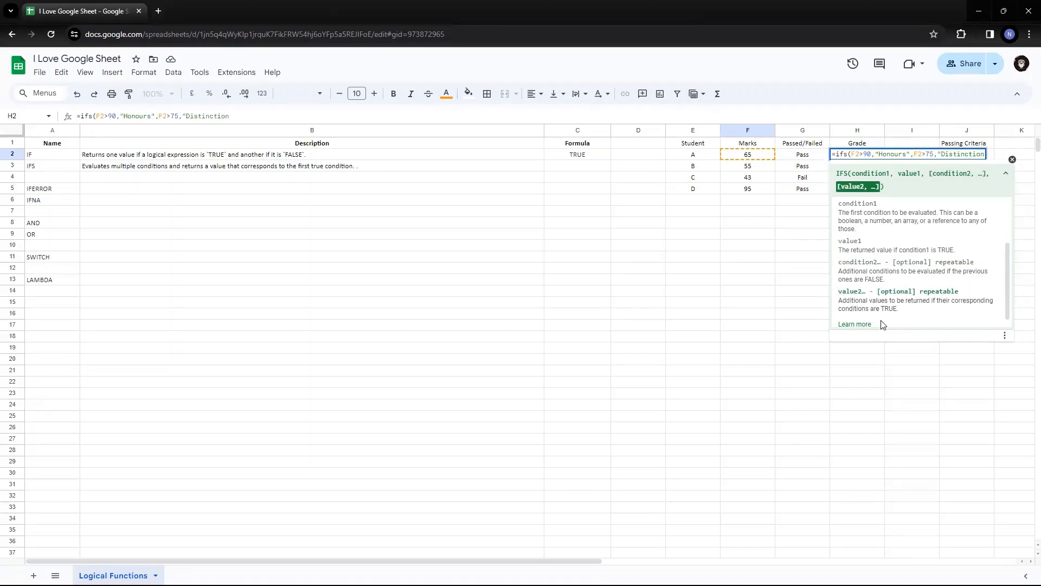
type("\",")
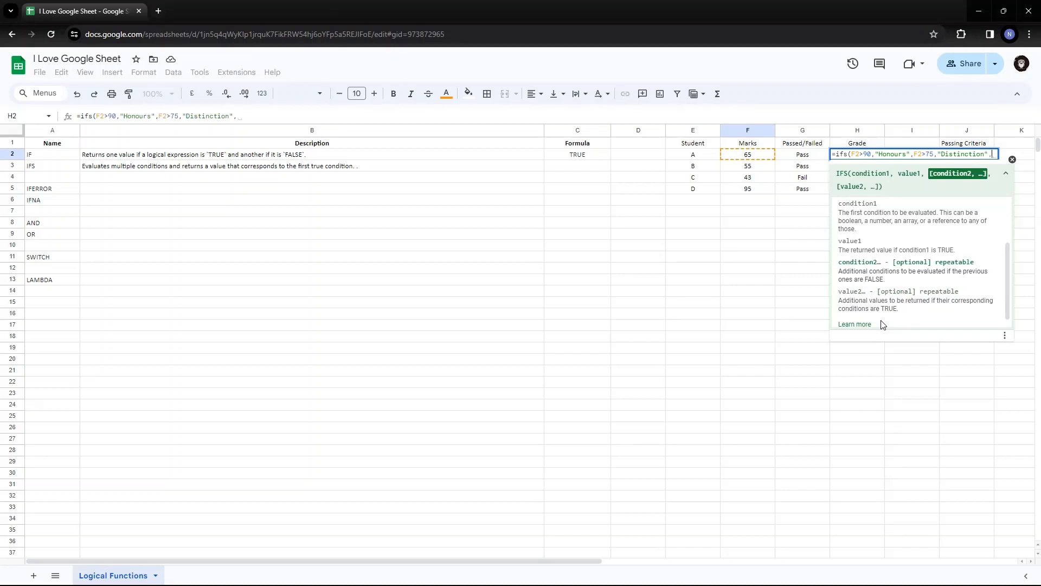
Step: Add a third condition to H2's IFS formula, F2>=60, returning "First Class"
key("Left")
key("Left")
key("Left")
key("Right")
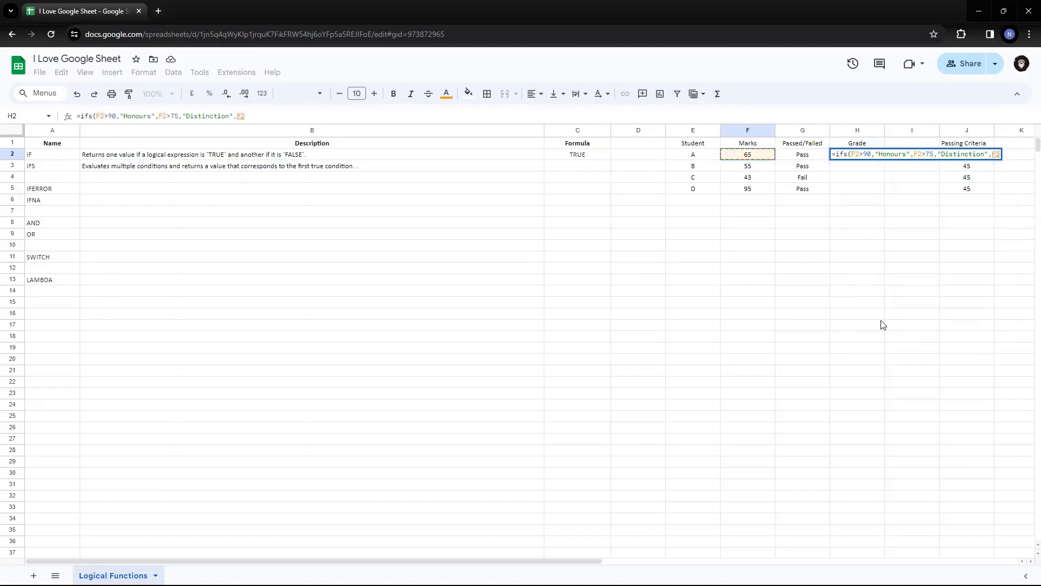
type(">=")
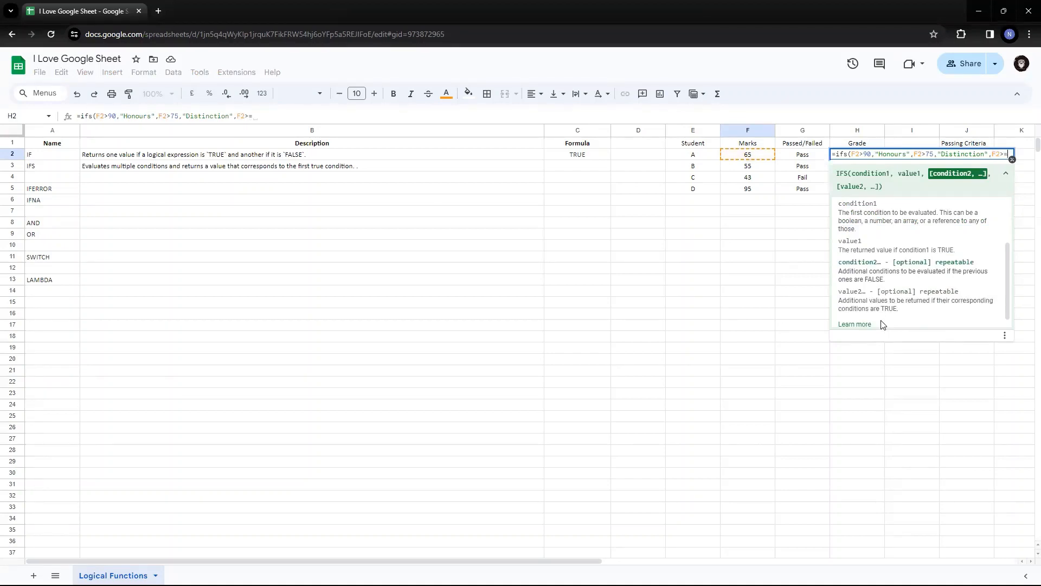
type("60")
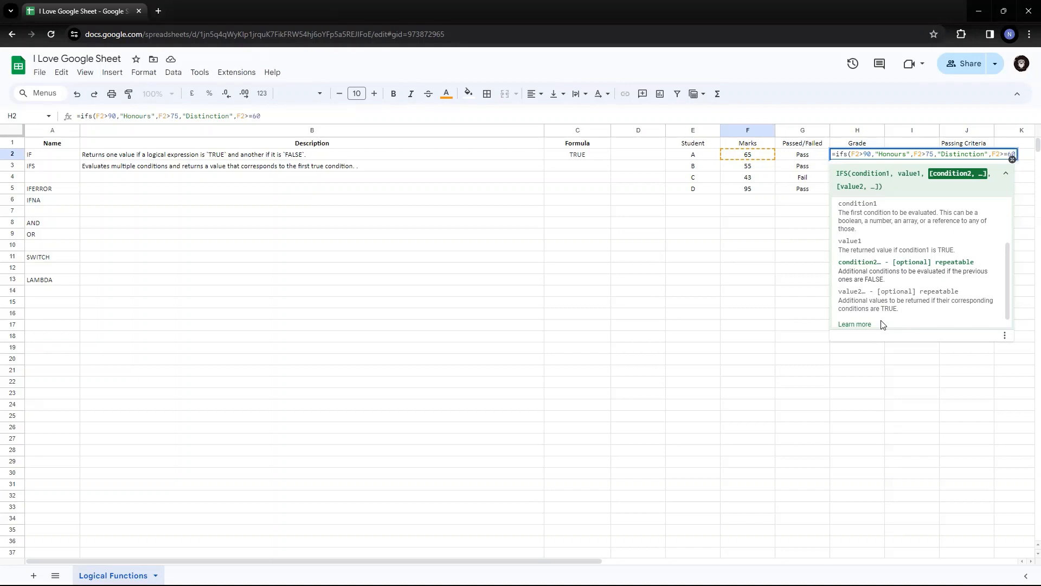
type(",\"Fi")
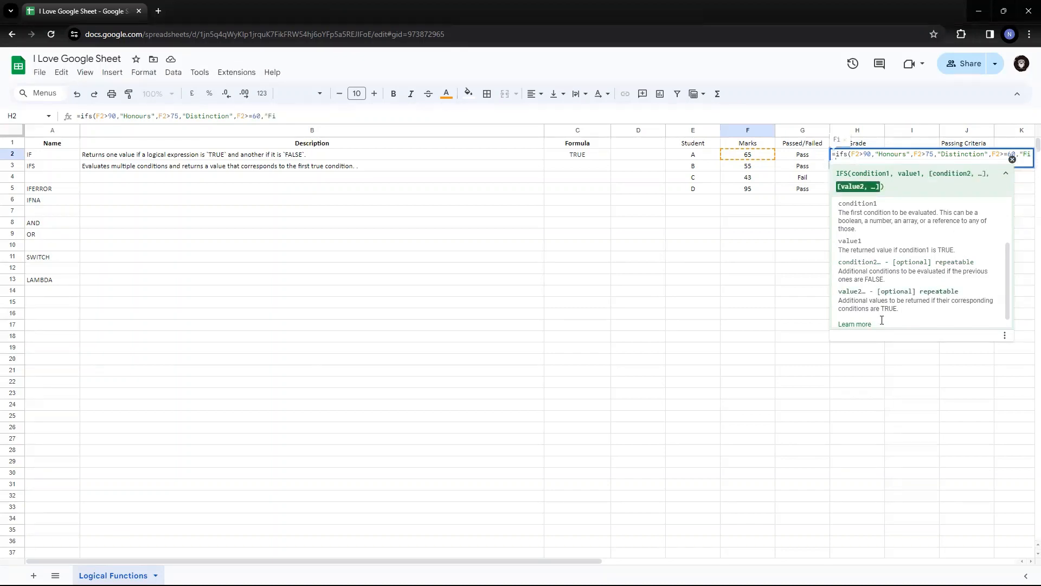
type("srts")
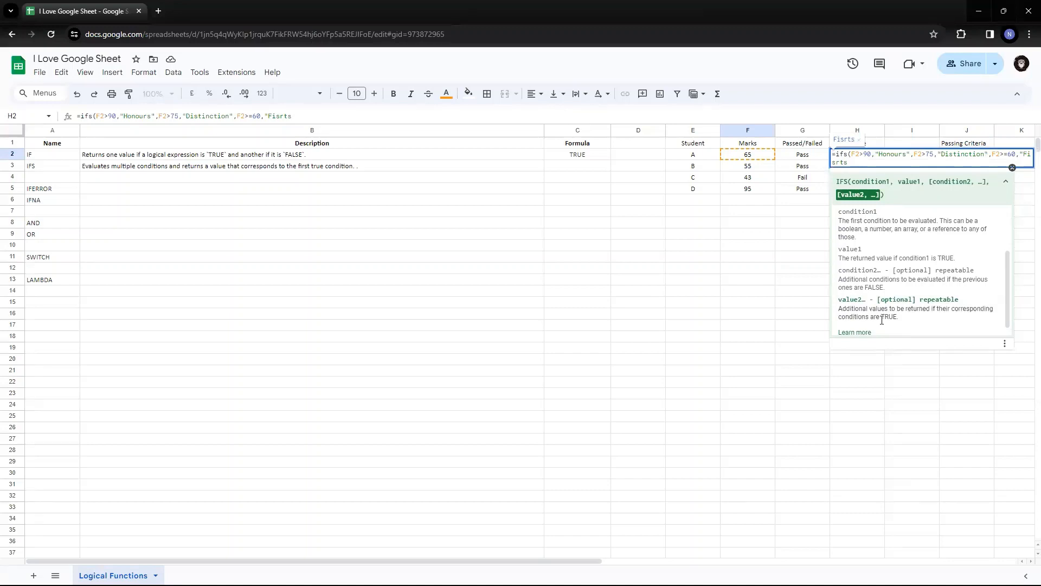
key("BackSpace")
key("BackSpace")
key("BackSpace")
key("BackSpace")
type("rst Class\",")
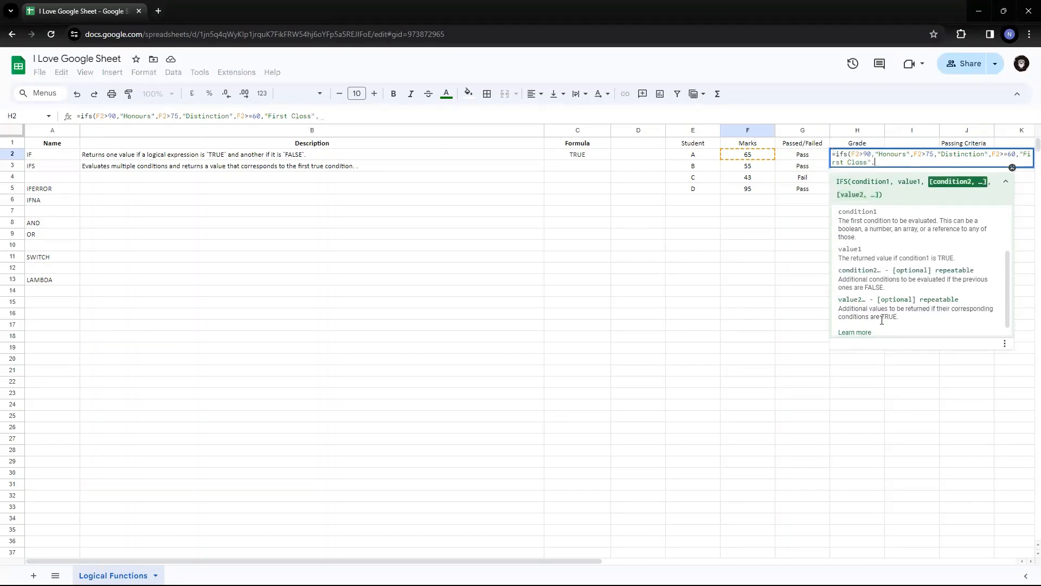
Step: Add a fourth condition to H2's IFS formula, F2>=45, returning "Second Class"
left_click(757, 160)
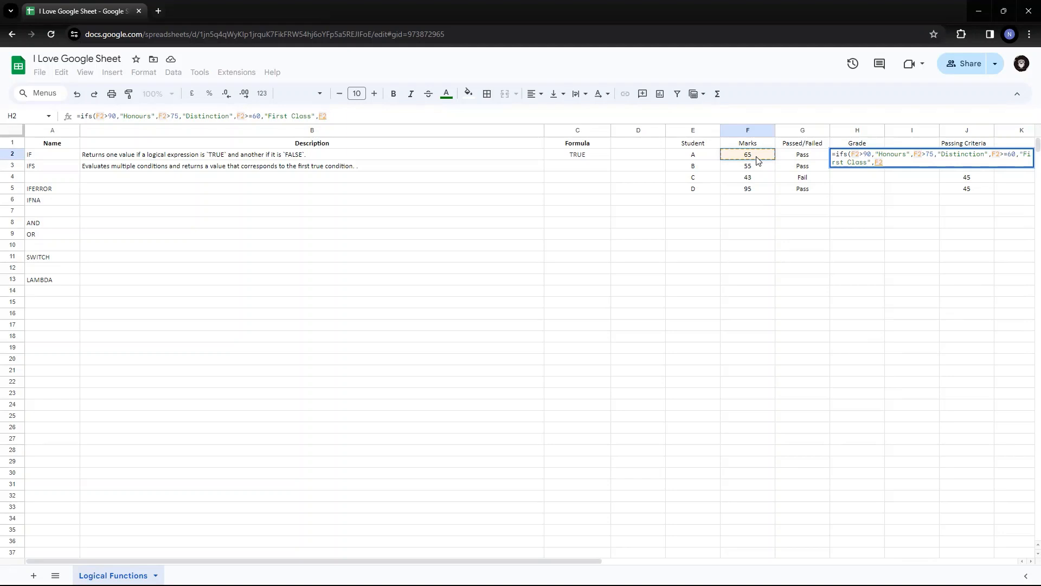
type(">=")
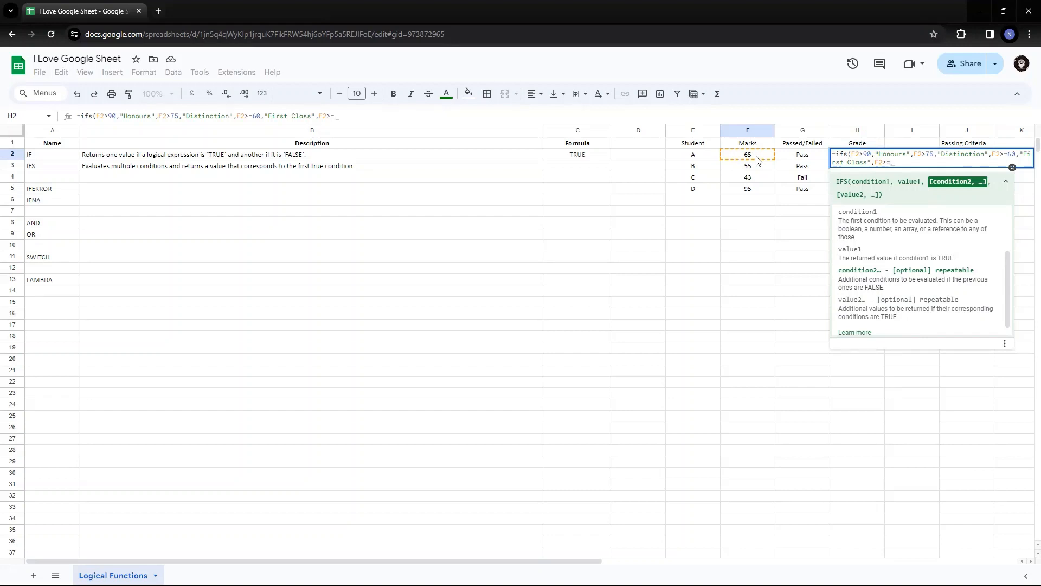
type("45")
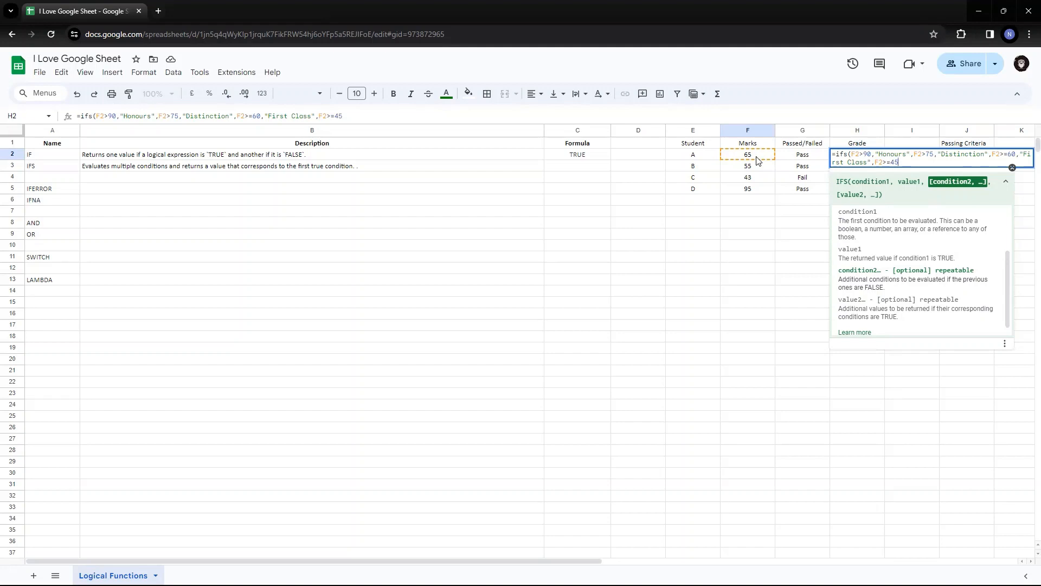
type(",\"Se")
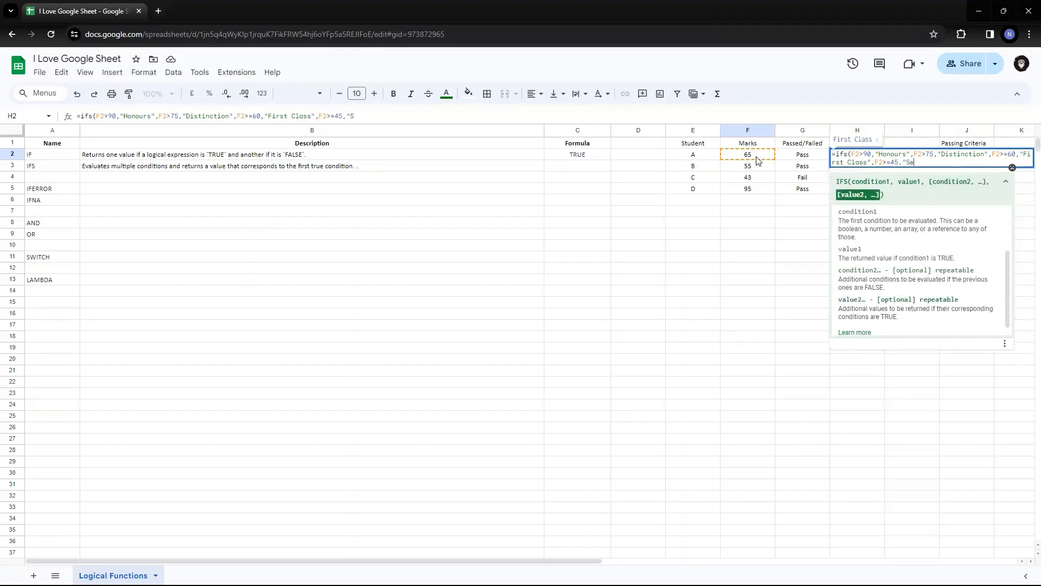
type("cond Class\",")
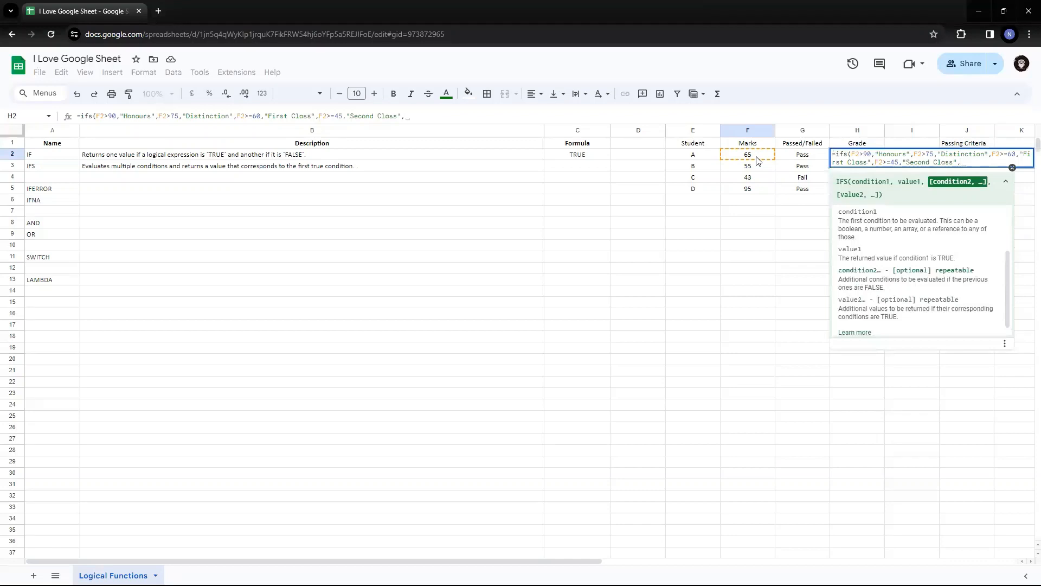
Step: End H2's IFS formula with "Fail" as a final argument without a condition, and enter the formula
type("\"Fo")
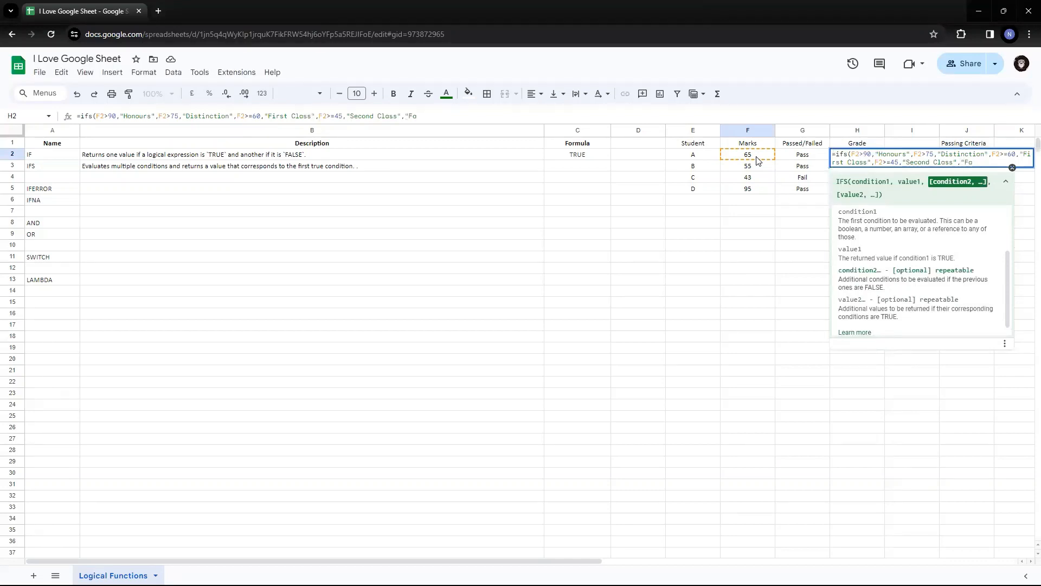
type("il\")")
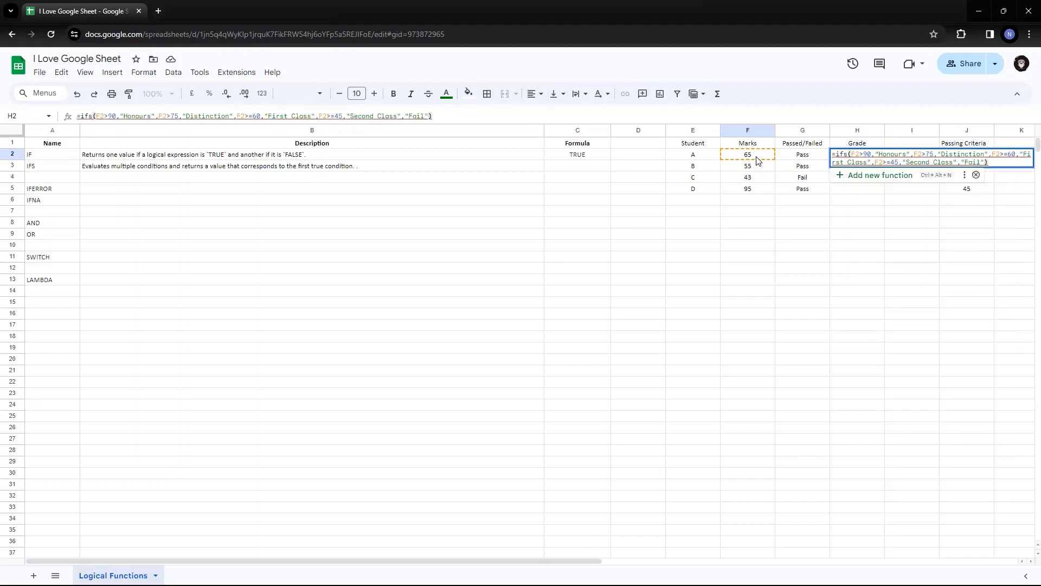
key("Return")
key("Up")
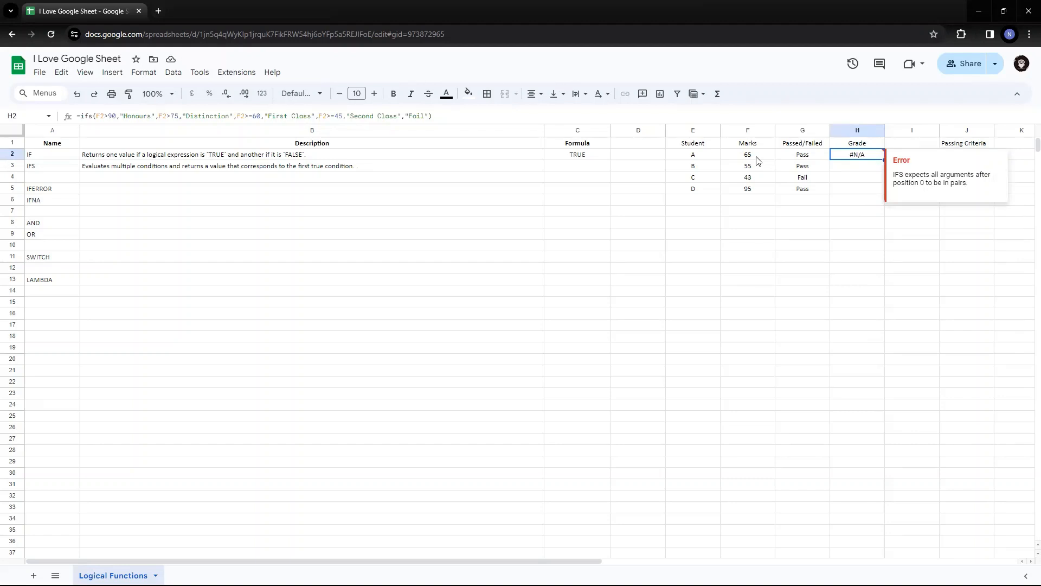
Step: Insert the condition F2<45 before "Fail" in H2's IFS formula and enter the corrected formula
key("Left")
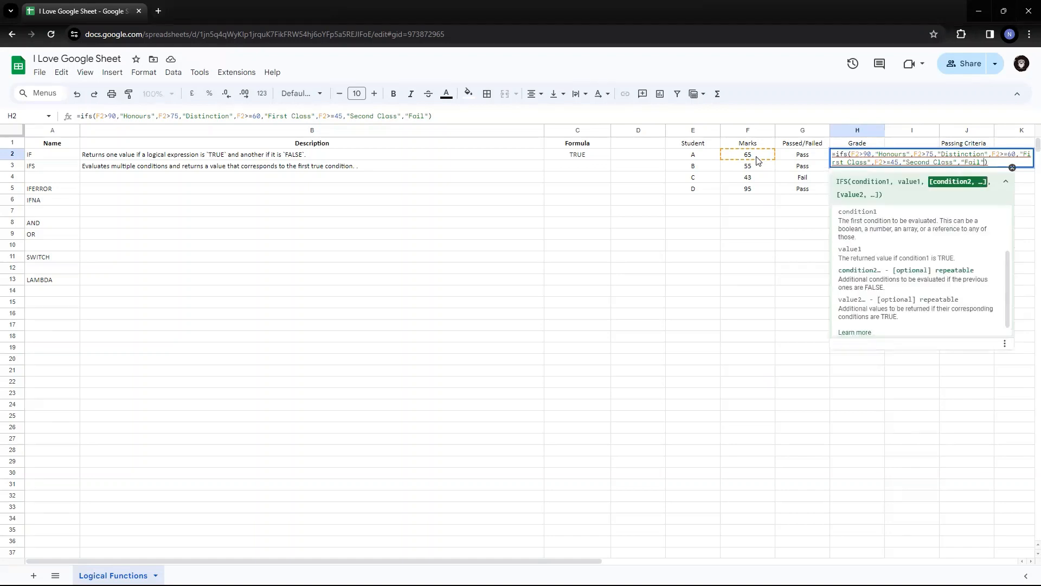
key("Left")
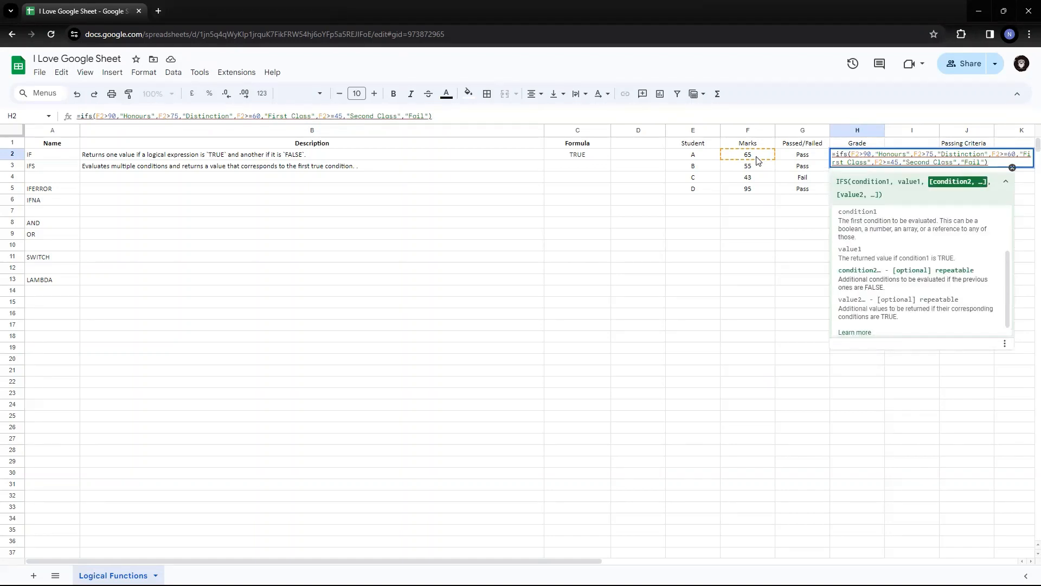
left_click(760, 157)
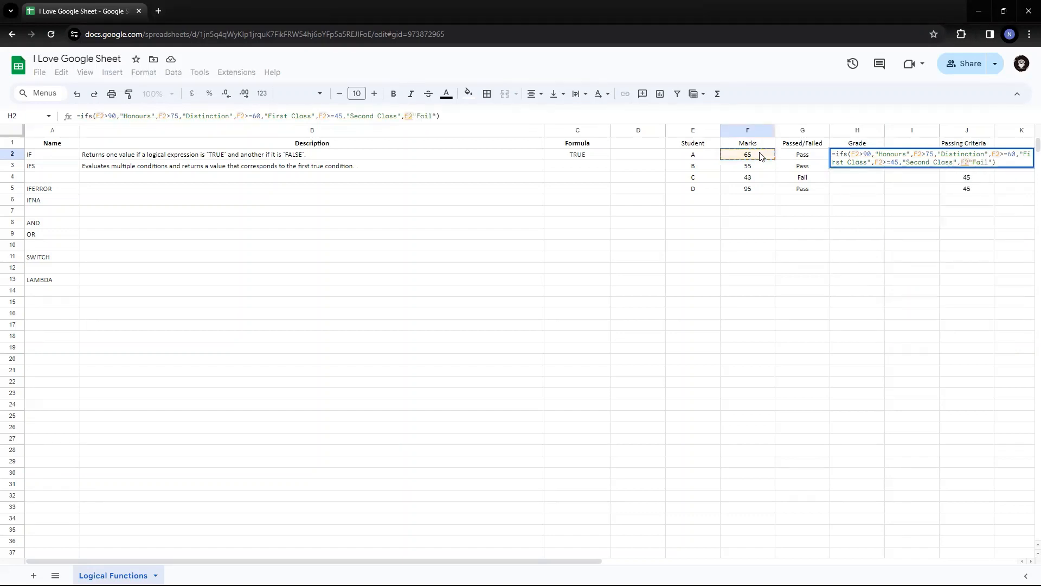
type("<")
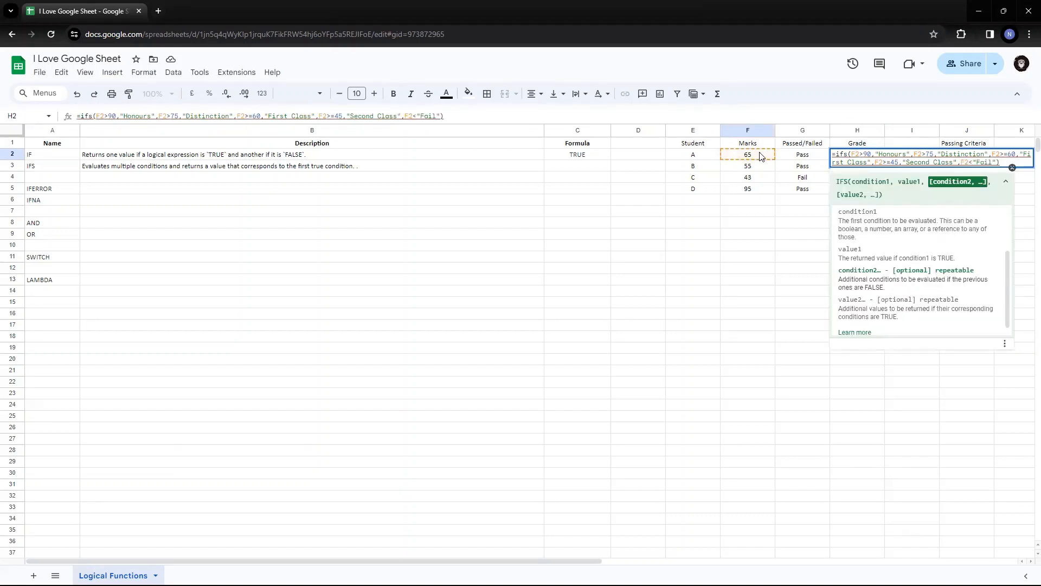
type("45")
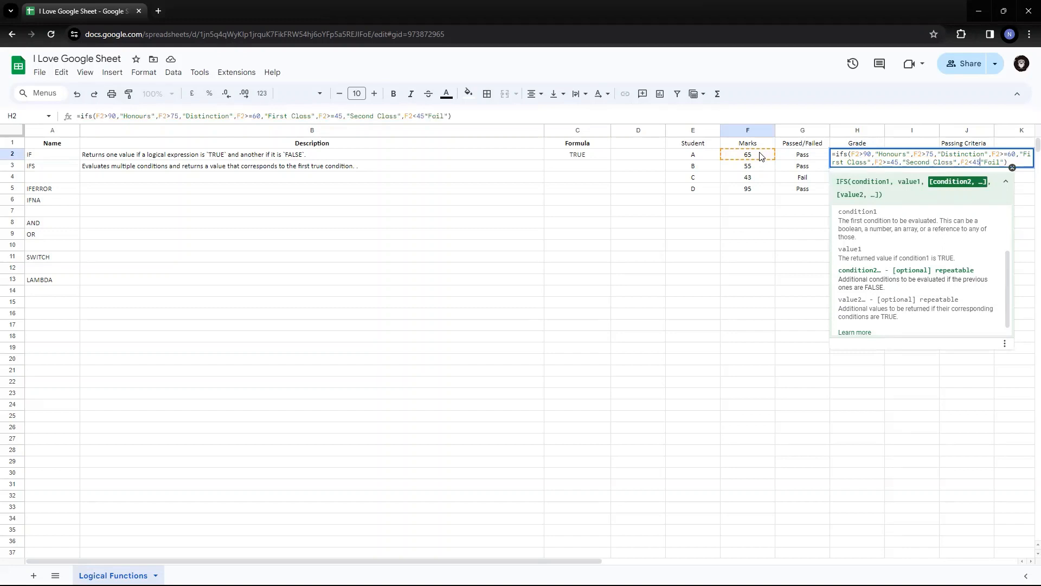
type(",")
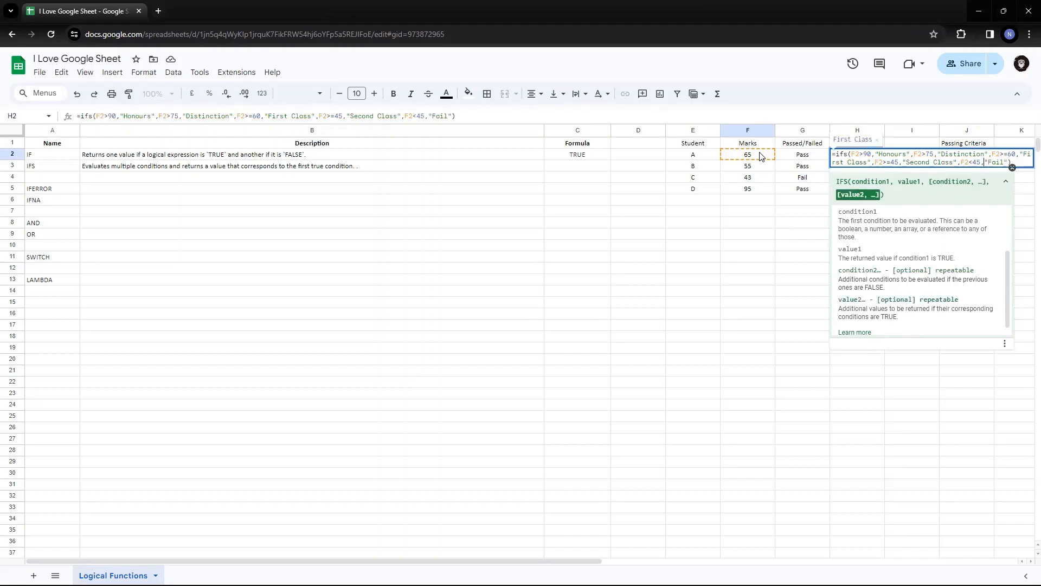
key("Return")
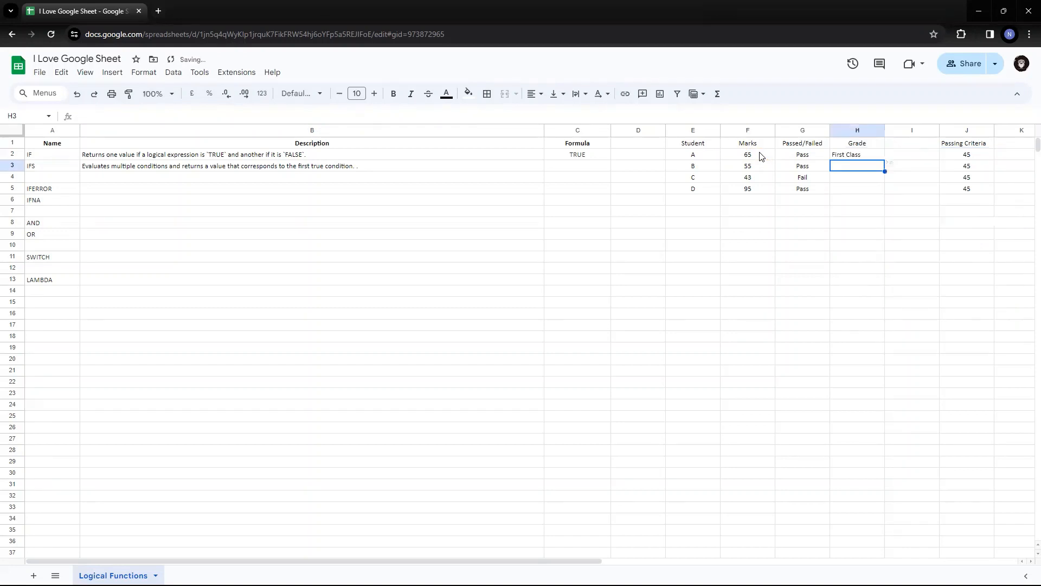
key("Up")
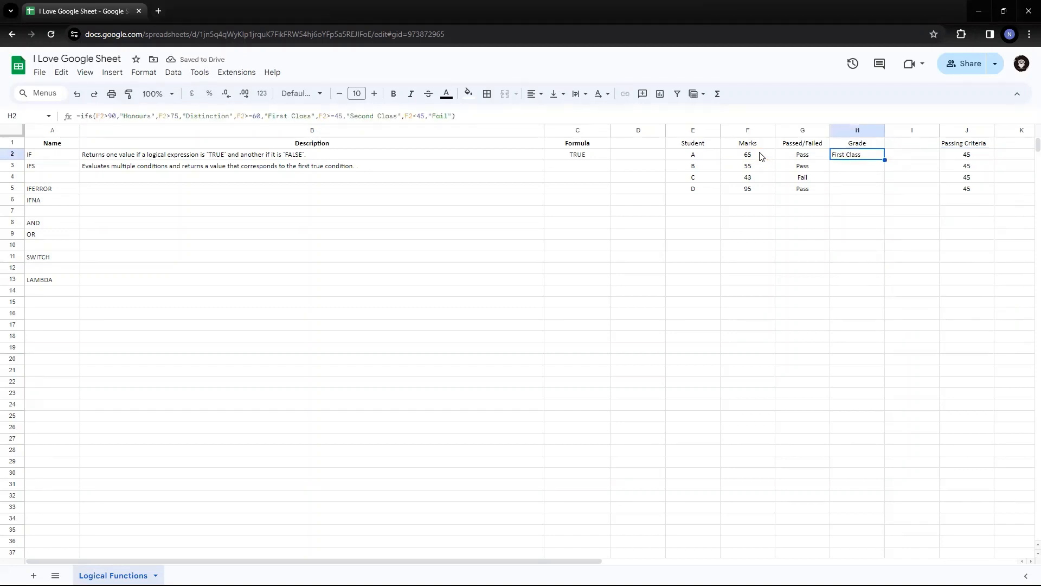
key("Left")
key("Left")
key("Right")
key("Right")
left_click(172, 94)
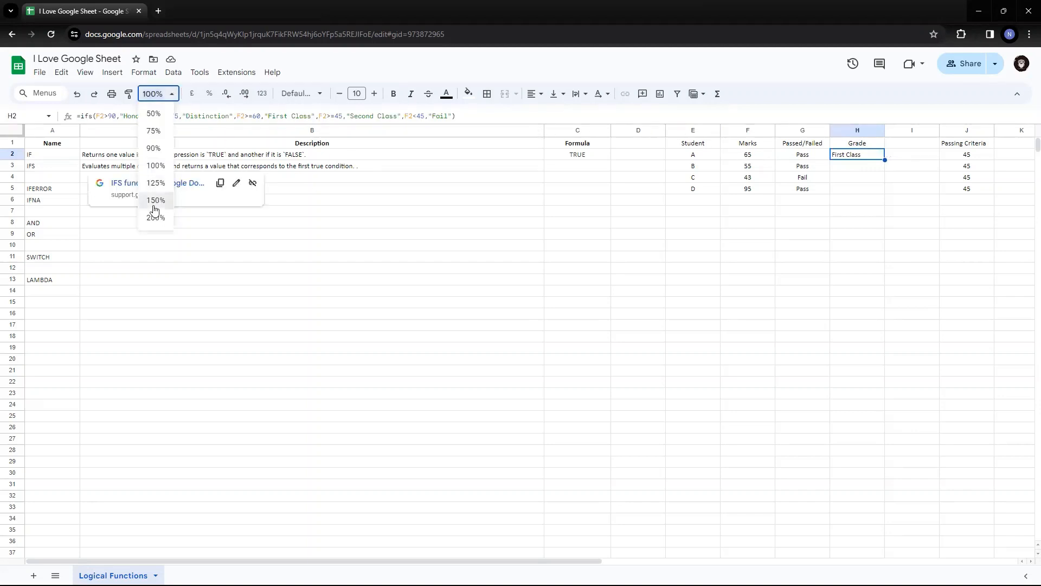
left_click(156, 202)
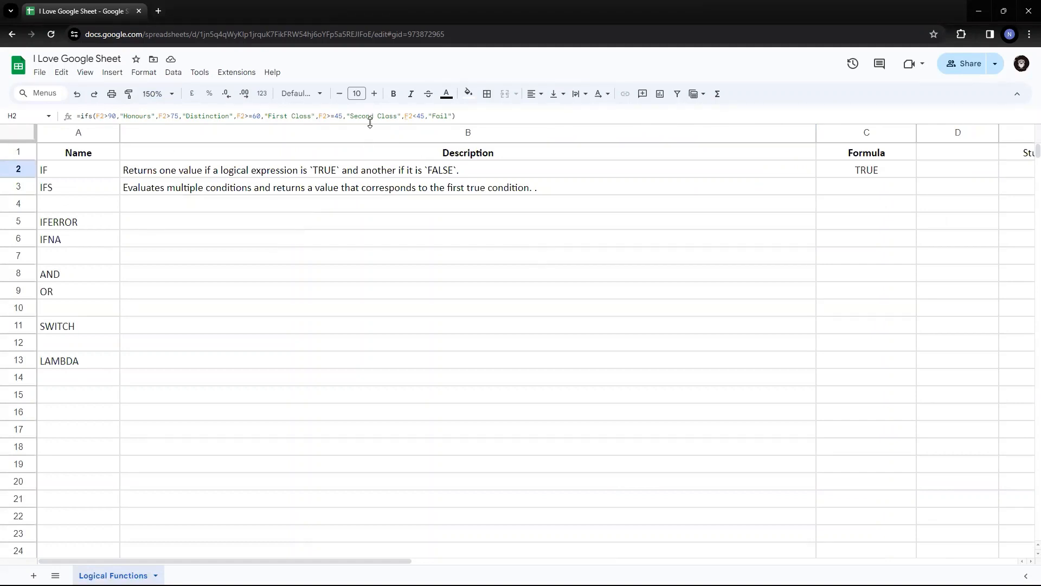
left_click_drag(371, 124, 372, 198)
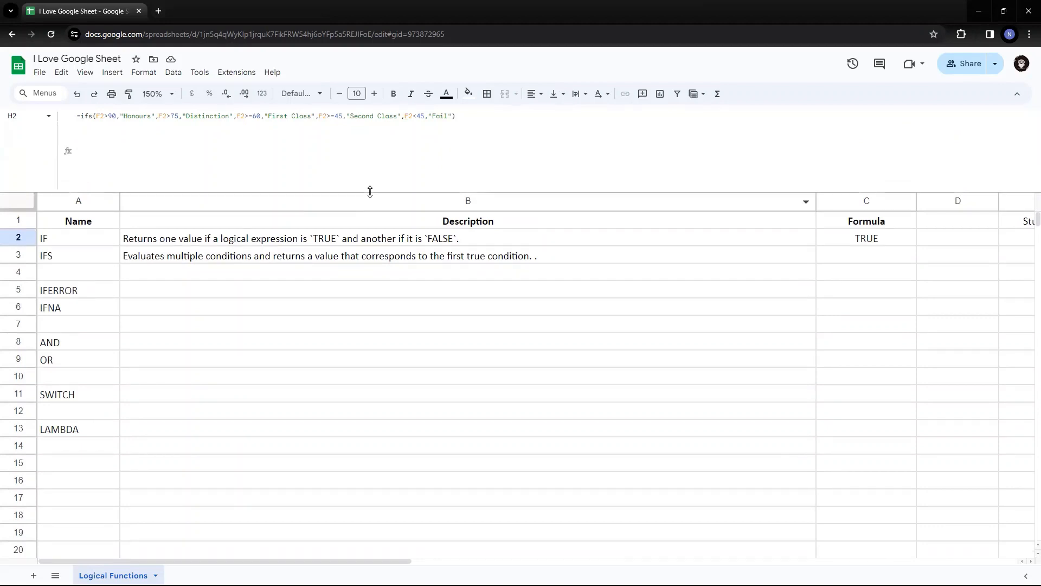
left_click_drag(370, 190, 370, 126)
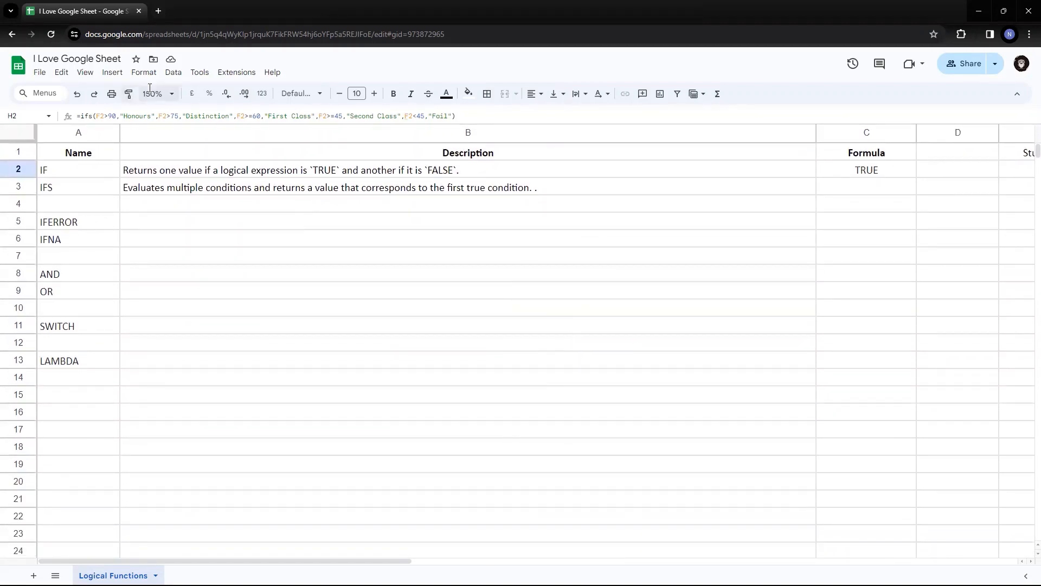
left_click(157, 93)
left_click(156, 166)
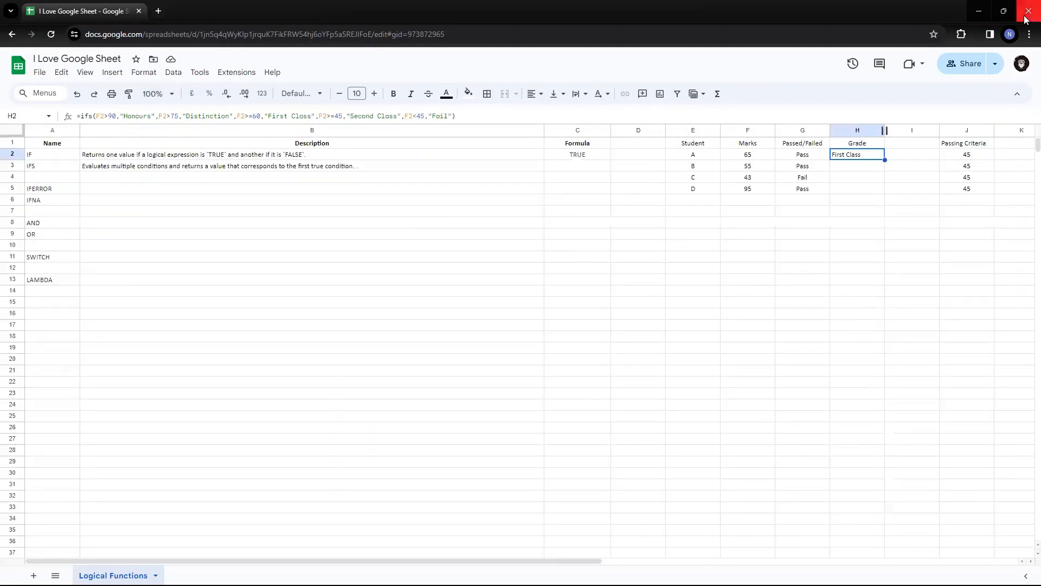
Step: Set the browser's page zoom to 175% so H2's whole IFS formula is large enough to read
left_click(1029, 34)
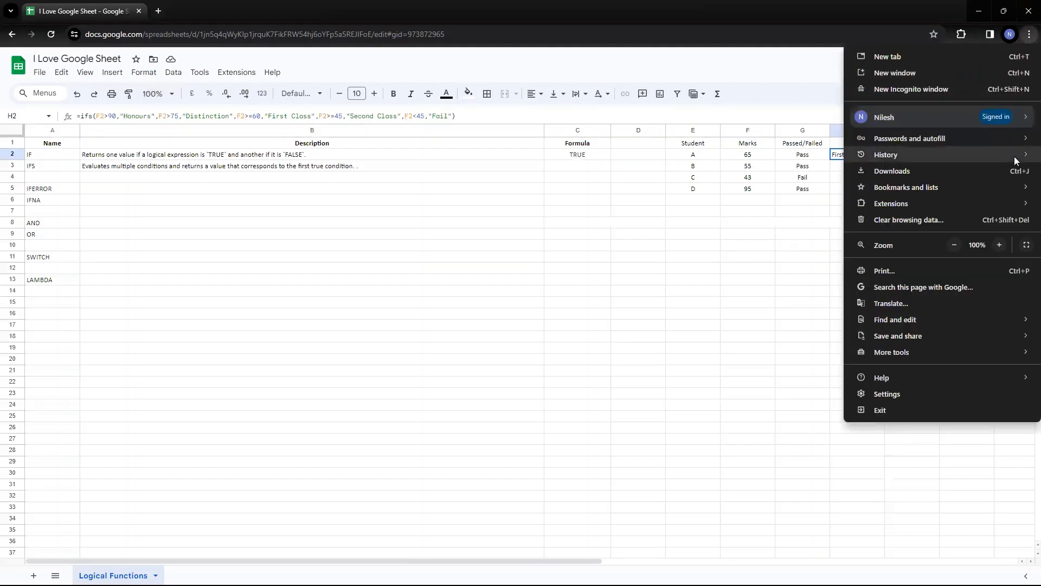
left_click(1000, 245)
left_click(1000, 245)
left_click(999, 245)
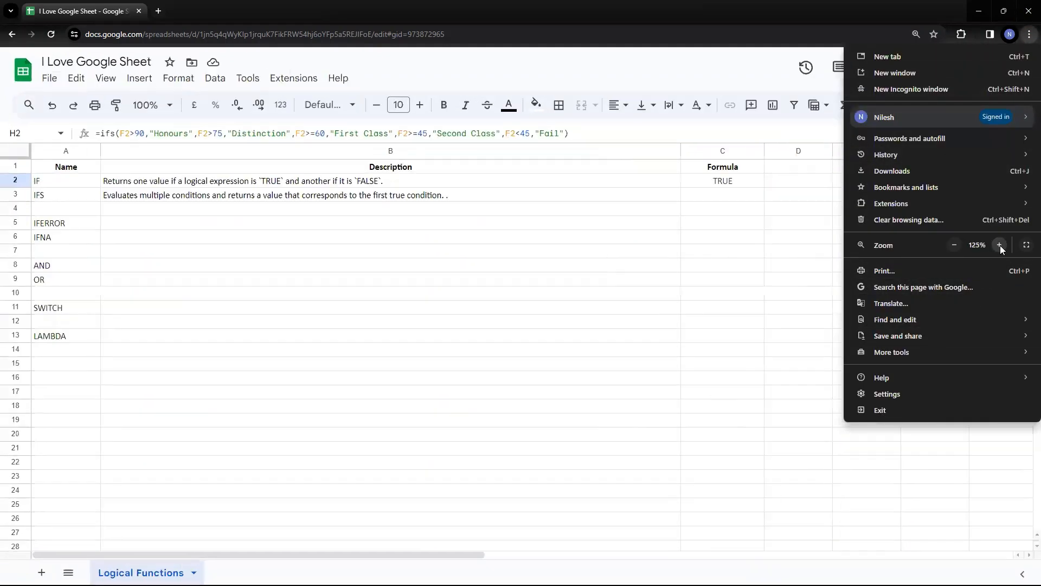
left_click(1000, 245)
left_click(999, 245)
left_click(1000, 245)
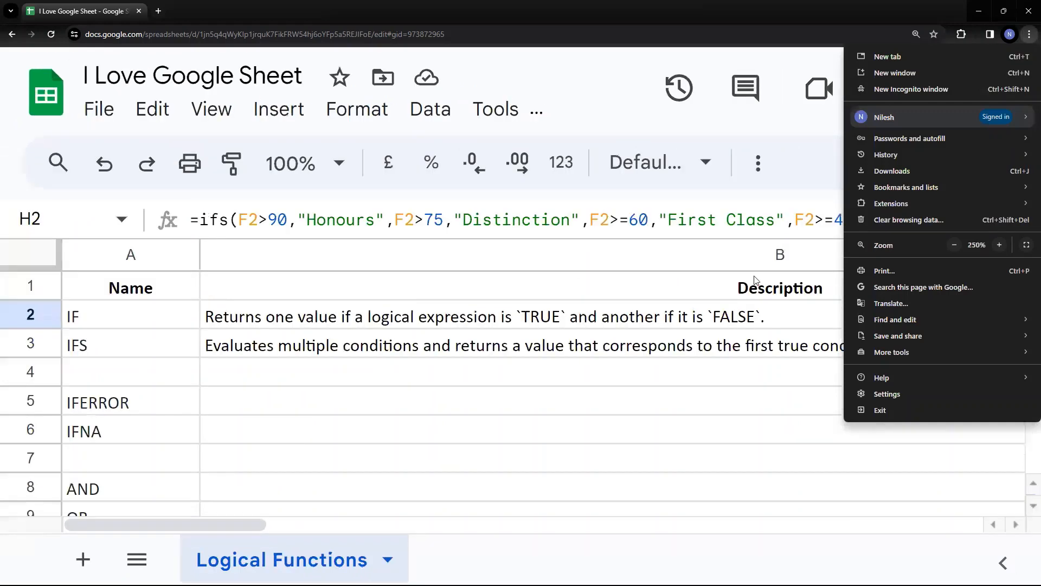
left_click(953, 245)
left_click(953, 245)
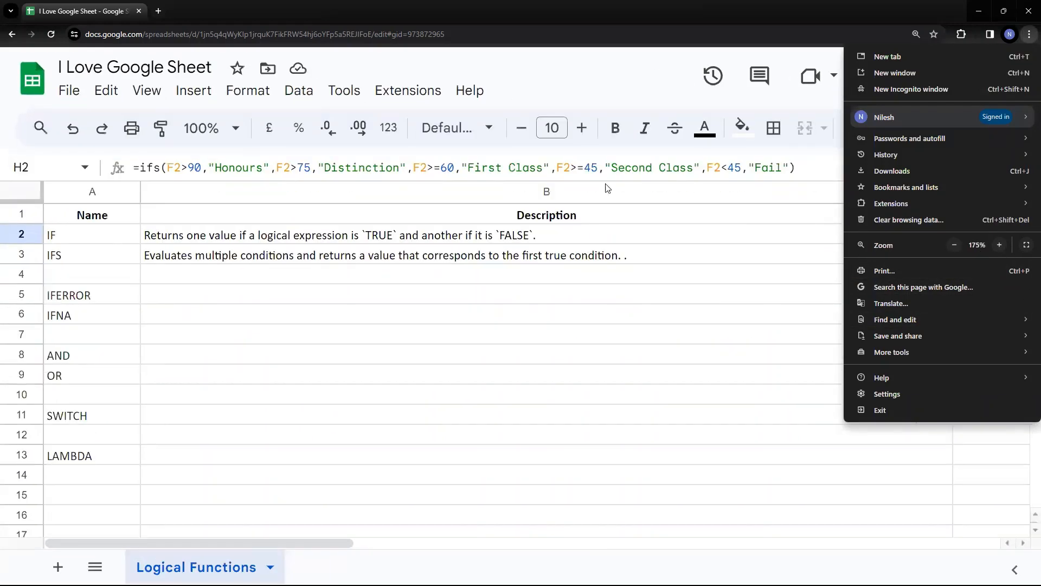
Step: Examine the condition and value pairs in H2's IFS formula, and compare them with the IF formula in G2
left_click(217, 171)
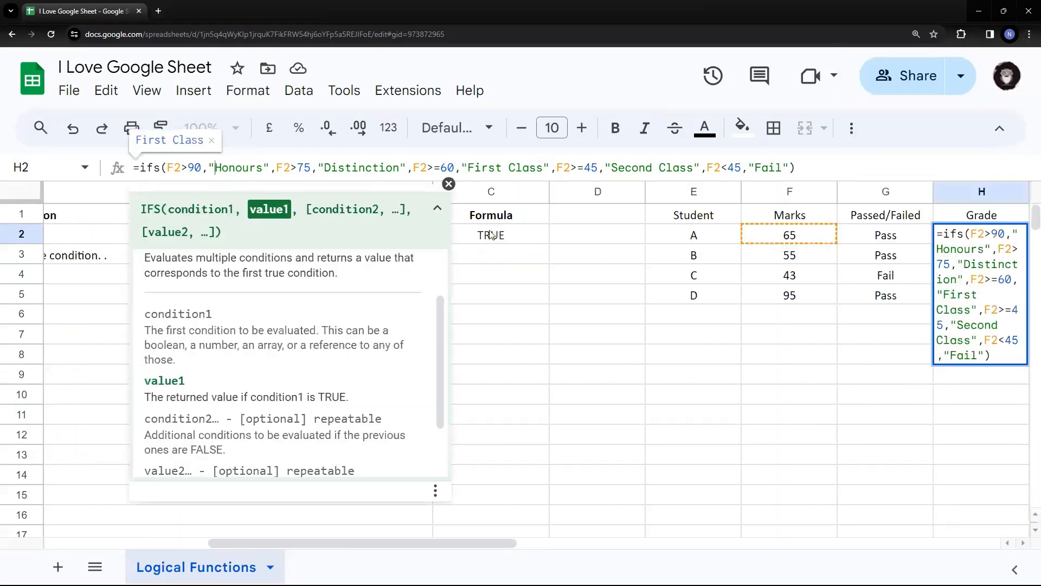
key("Left")
key("Left")
key("Left")
key("Left")
key("Left")
key("Left")
key("Left")
key("Left")
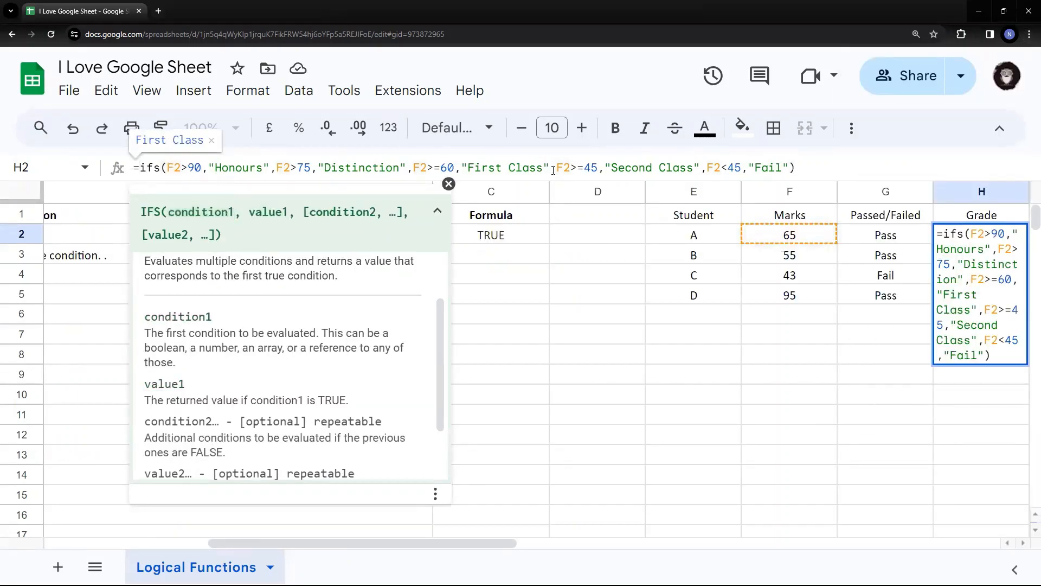
key("Return")
key("Left")
key("Left")
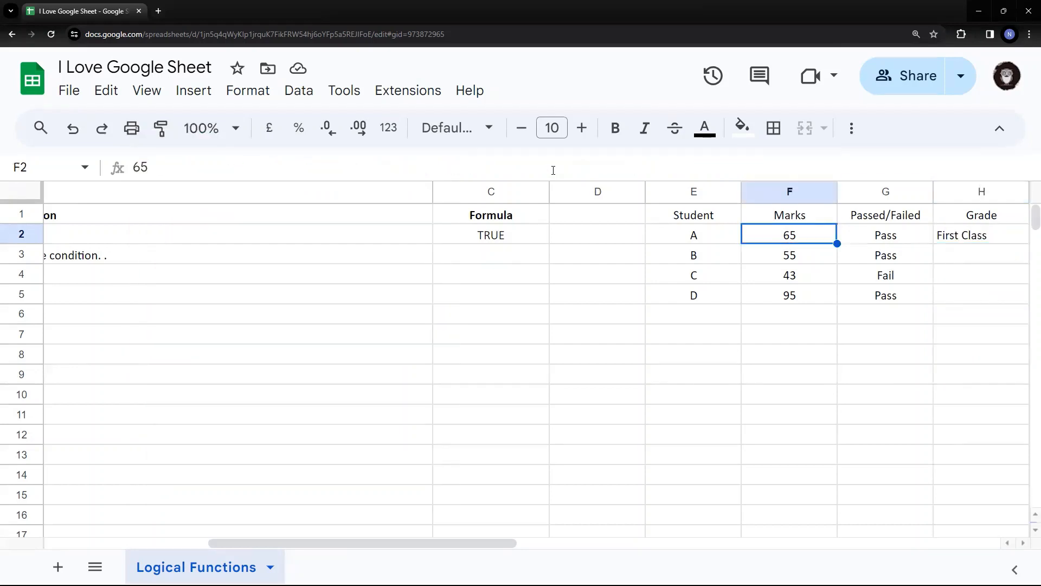
key("Right")
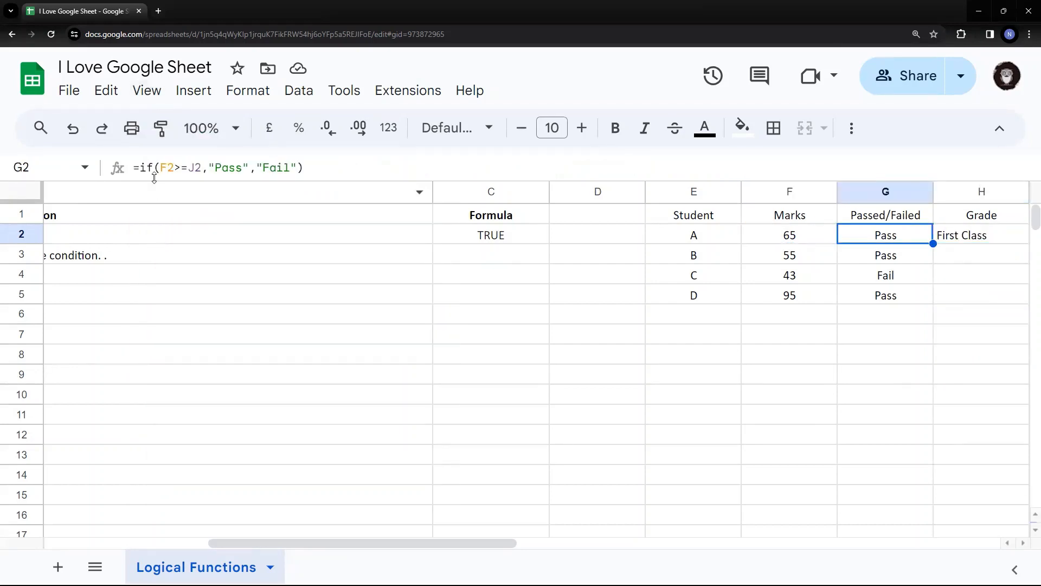
Step: Compare G2's IF formula with H2's IFS formula, examining its first condition F2>90 and the paired value "Honours"
mouse_move(161, 168)
left_mouse_down()
mouse_move(244, 166)
mouse_move(154, 169)
left_mouse_up()
key("Escape")
left_click(956, 240)
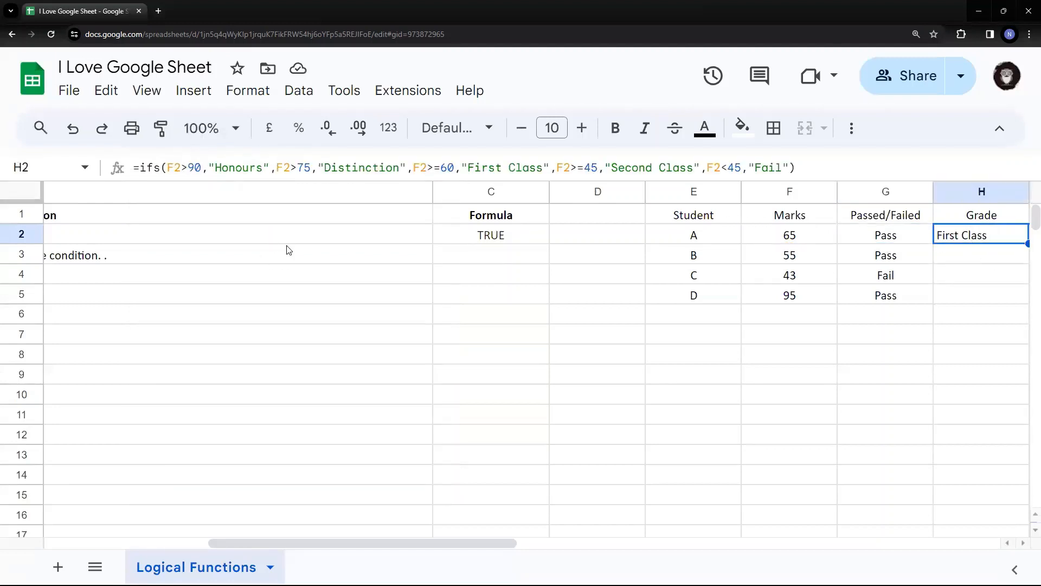
left_click(193, 167)
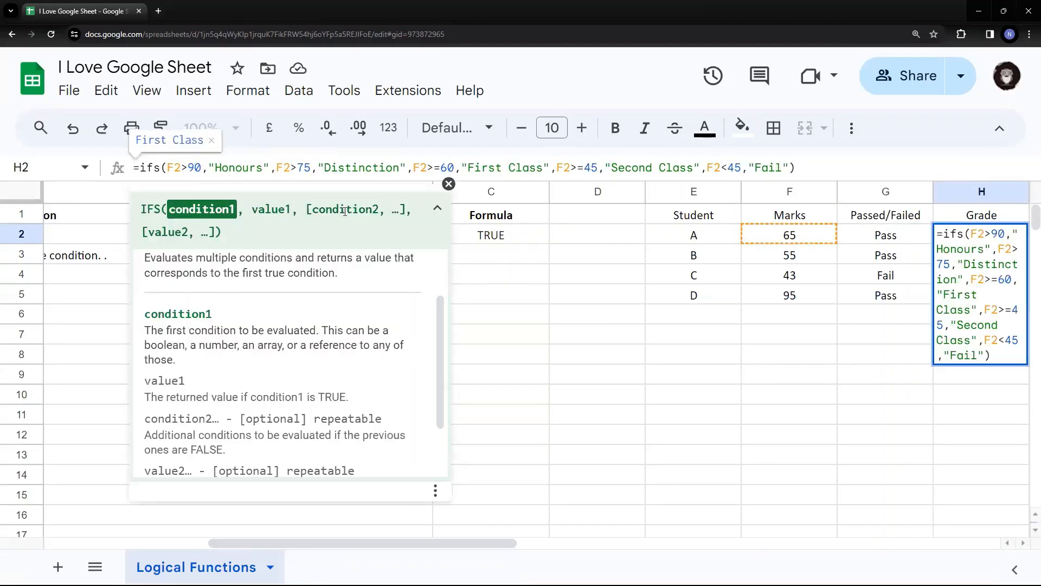
key("Left")
key("Left")
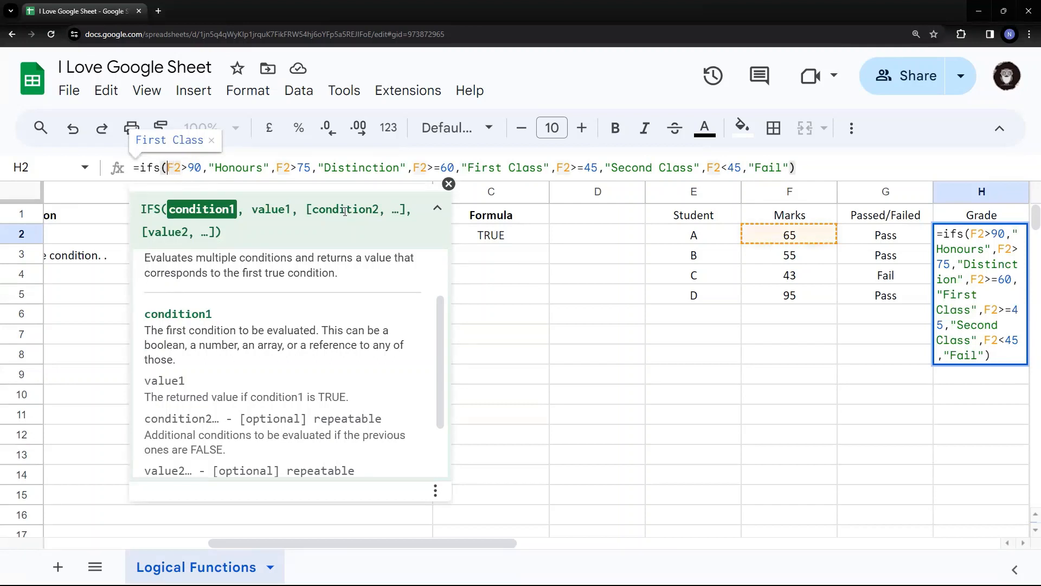
key("shift+Right")
key("shift+Right")
key("shift+Right")
key("shift+Right")
key("shift+Right")
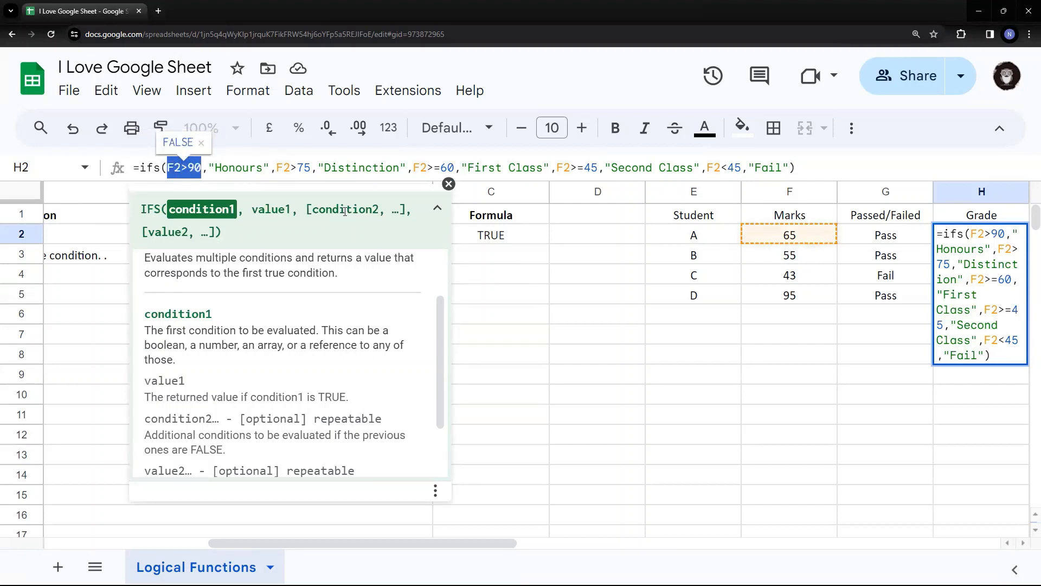
key("Right")
key("Right")
key("Right")
key("shift+Right")
key("shift+Right")
key("shift+Right")
key("shift+Right")
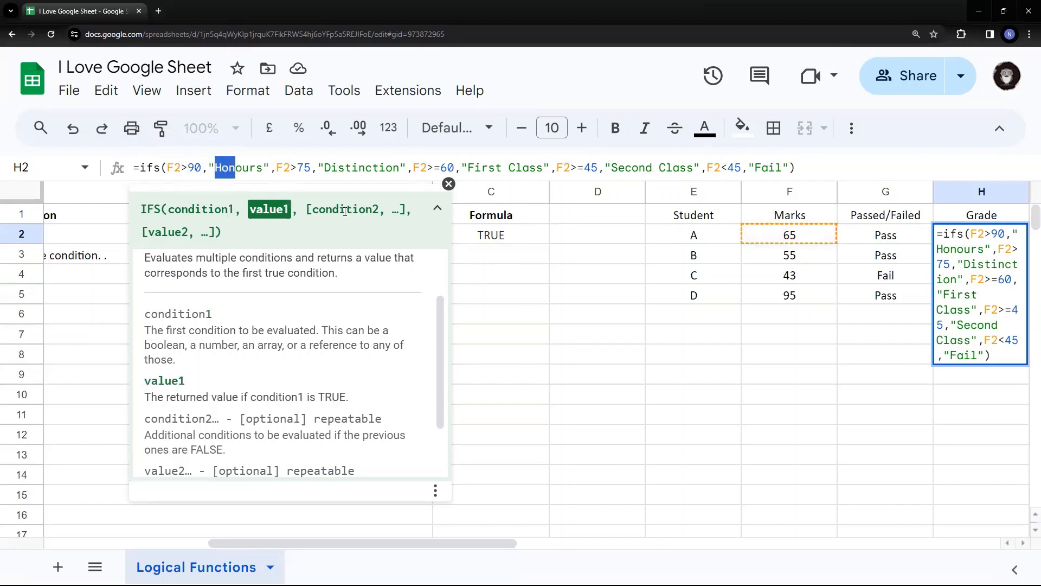
key("Right")
key("Right")
key("Right")
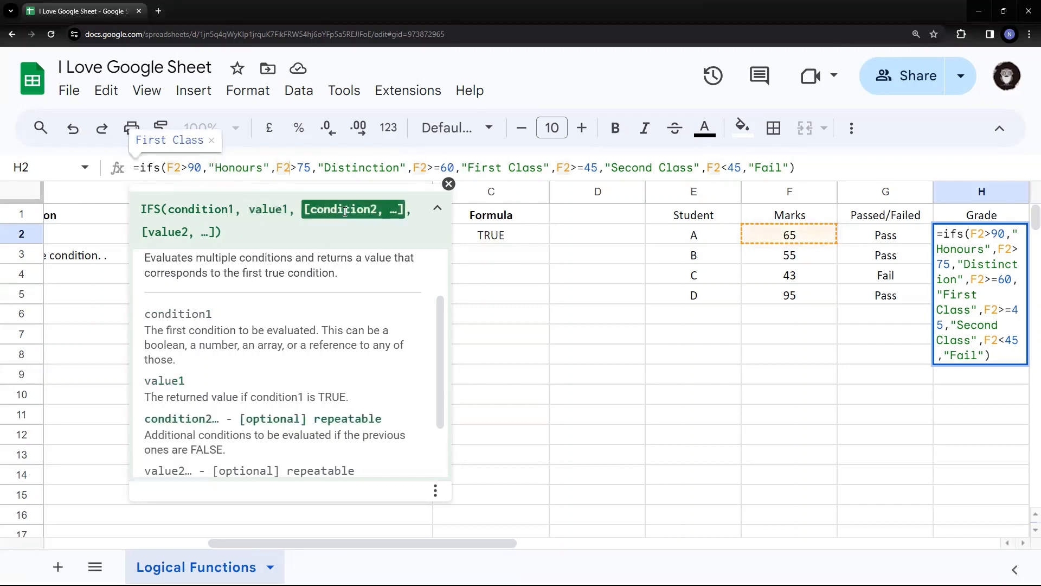
key("Right")
Step: Trace H2's IFS formula from the F2>90 condition to the second pair, F2>75 and "Distinction"
key("Left")
key("Left")
key("Left")
key("Left")
key("Left")
key("Left")
key("Left")
key("Left")
key("Left")
key("Left")
key("Left")
key("Left")
key("Left")
key("Left")
key("Left")
key("Left")
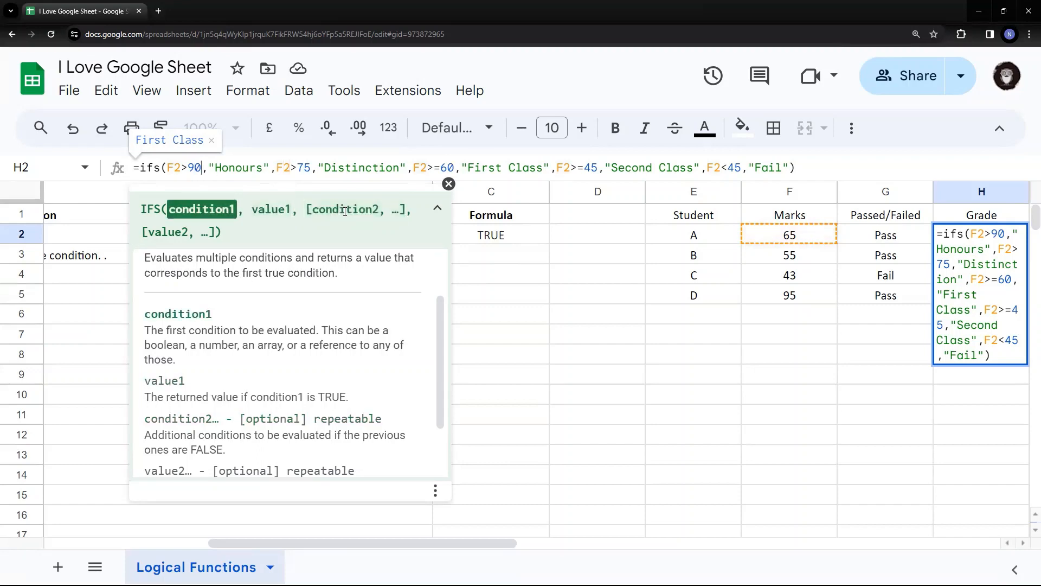
key("Right")
key("Right")
key("Right")
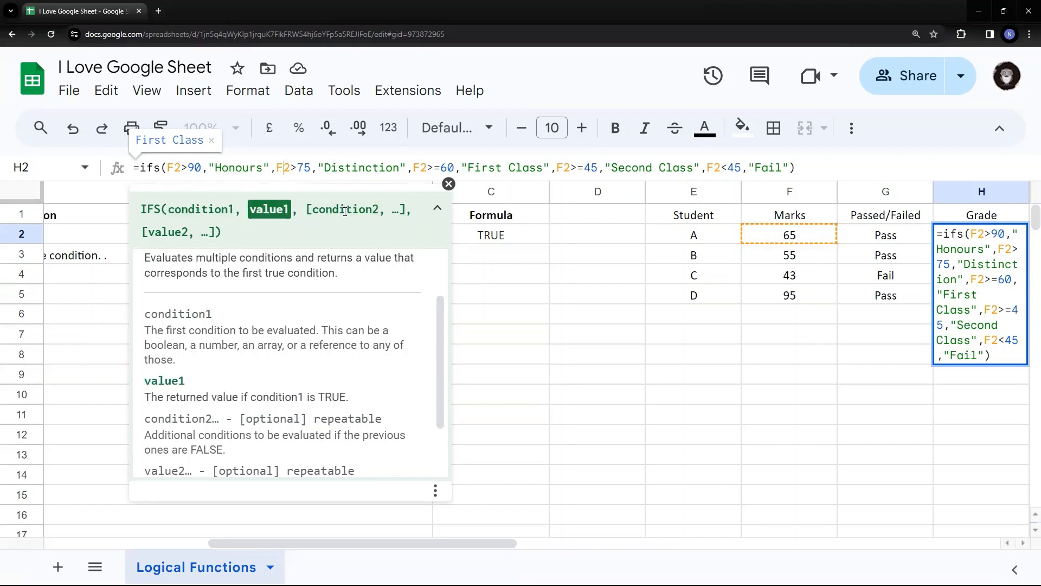
key("Right")
key("Right")
key("Right")
key("Right")
key("Right")
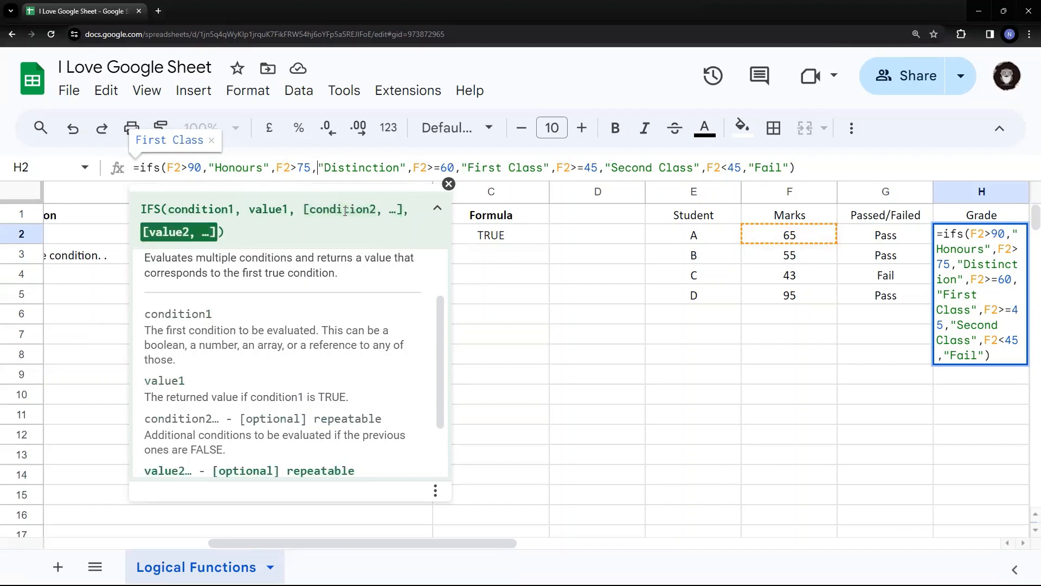
Step: Examine the third pair in H2's IFS formula, the condition F2>=60 and its value "First Class"
key("Left")
key("Left")
key("Right")
key("Right")
key("Right")
key("Right")
key("Right")
key("Right")
key("Right")
key("Right")
key("Right")
key("Right")
key("Right")
key("Right")
key("Right")
key("Right")
key("Right")
key("Right")
key("Right")
key("Right")
key("Right")
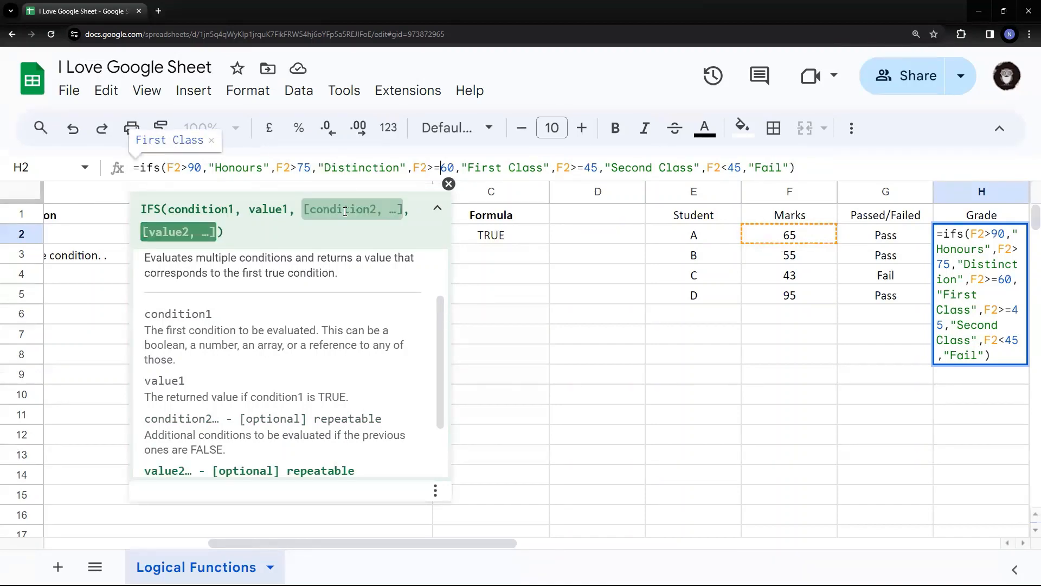
key("shift+Right")
key("shift+Right")
key("shift+Right")
key("shift+Right")
key("Right")
key("Right")
key("Right")
key("Right")
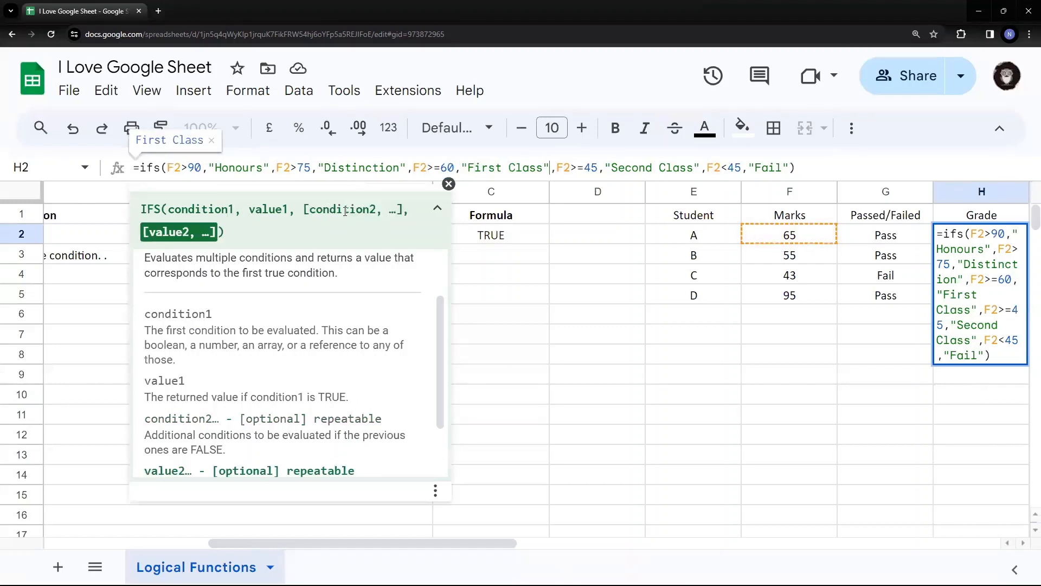
Step: Examine the pairs F2>=45 with "Second Class" and F2<45 with "Fail" in H2, and close the formula without changes
key("Left")
key("Left")
key("Left")
key("Right")
key("Right")
key("Right")
key("Right")
key("Right")
key("Right")
key("Right")
key("Right")
key("Right")
key("Right")
key("Right")
key("Right")
key("Right")
key("Right")
key("Right")
key("Right")
key("Right")
key("Right")
key("Right")
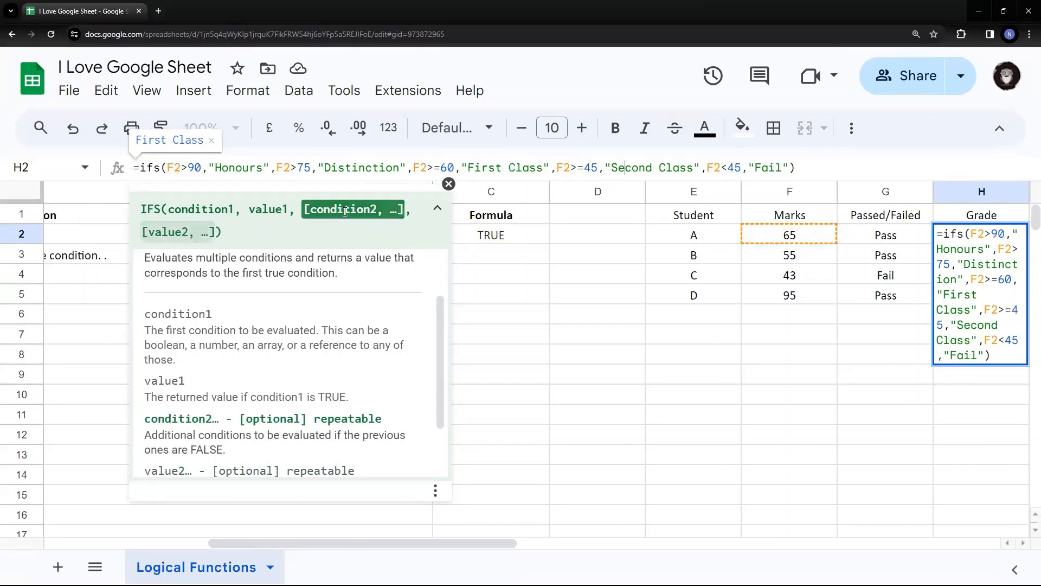
key("Right")
key("Right")
key("Right")
key("Right")
key("Right")
key("Right")
key("Right")
key("Right")
key("Right")
key("Right")
key("Right")
key("Right")
key("Right")
key("Right")
key("Right")
key("Right")
key("Right")
key("Right")
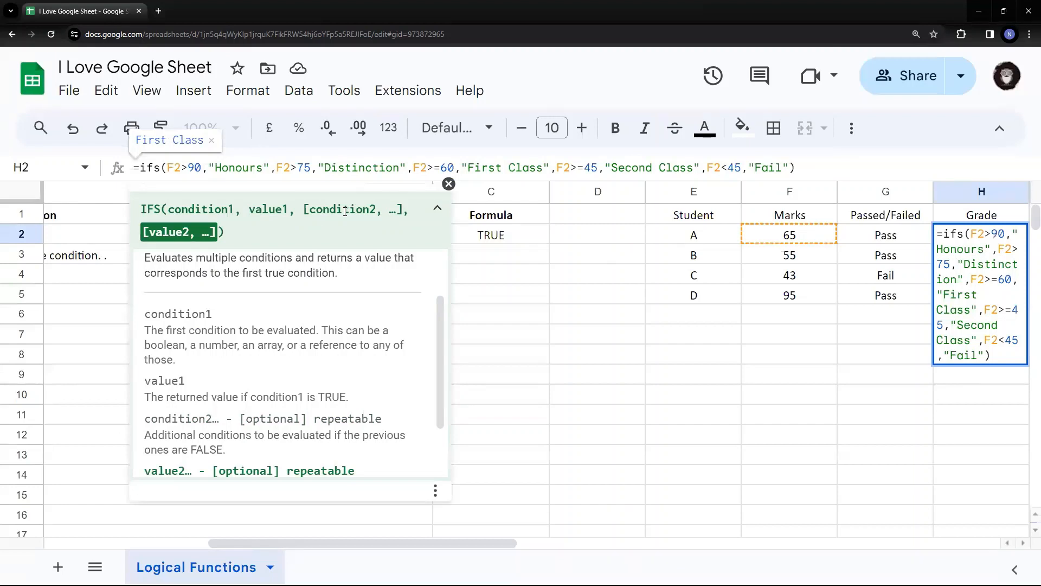
key("Return")
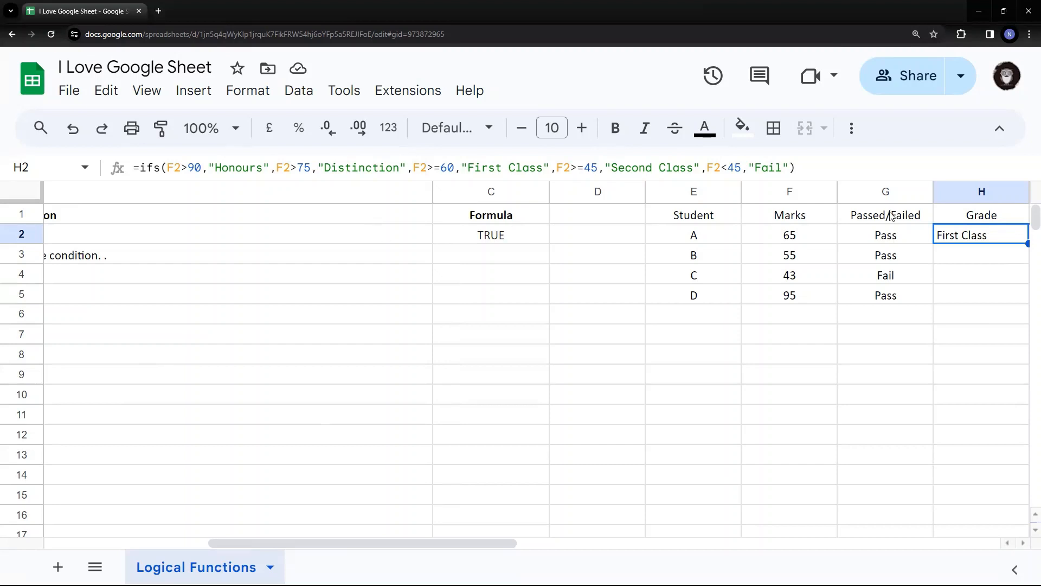
Step: Set the browser's page zoom back to 100% and return to the Grade column
left_click(1027, 37)
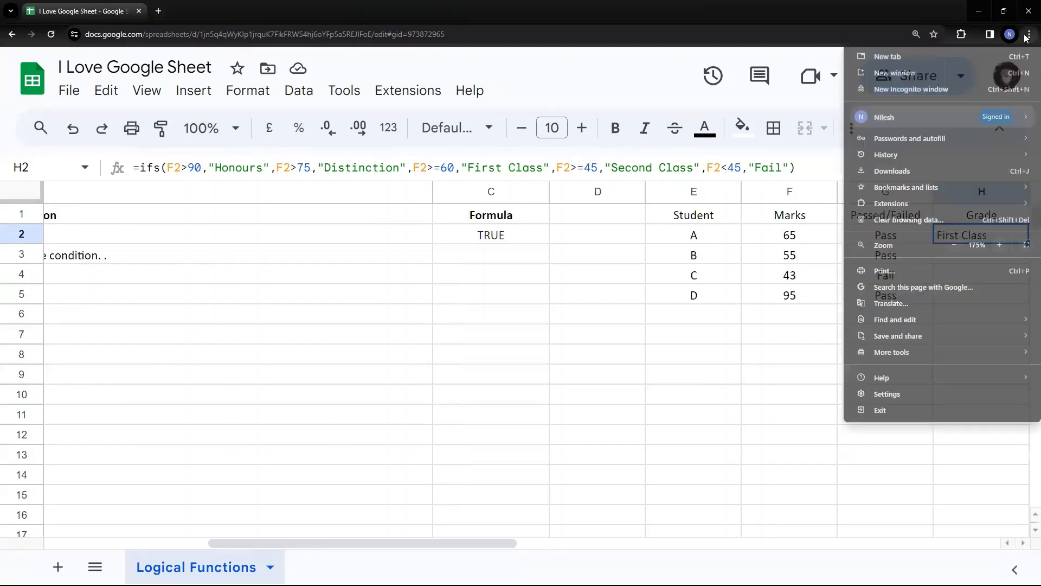
left_click(952, 246)
left_click(952, 245)
left_click(952, 246)
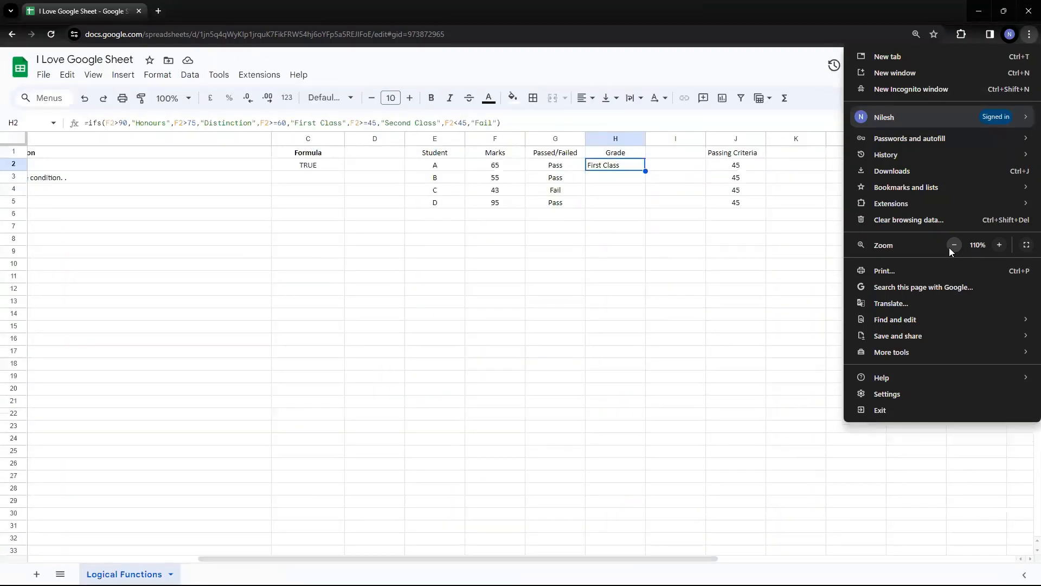
left_click(953, 245)
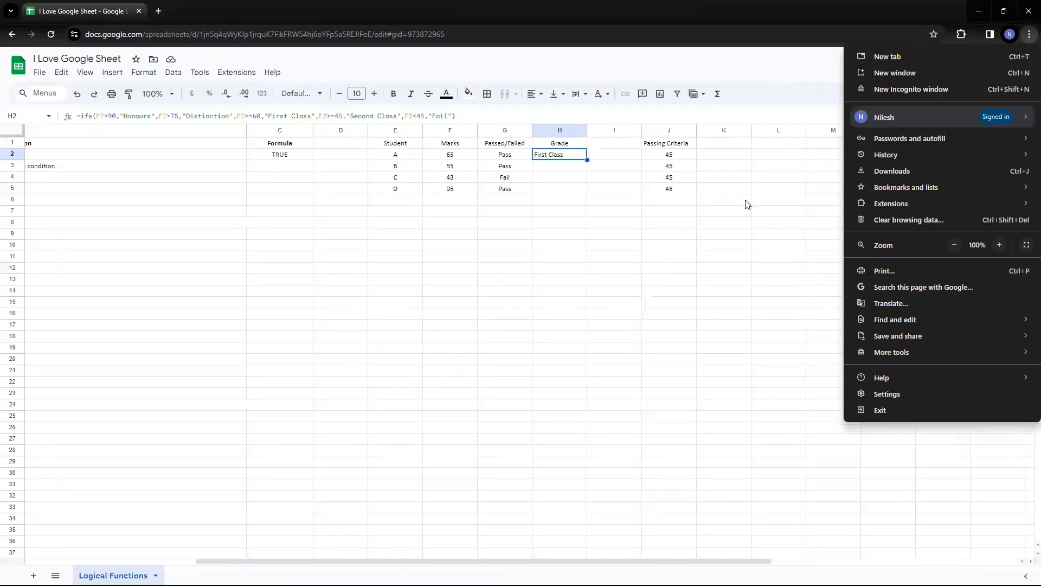
left_click(549, 169)
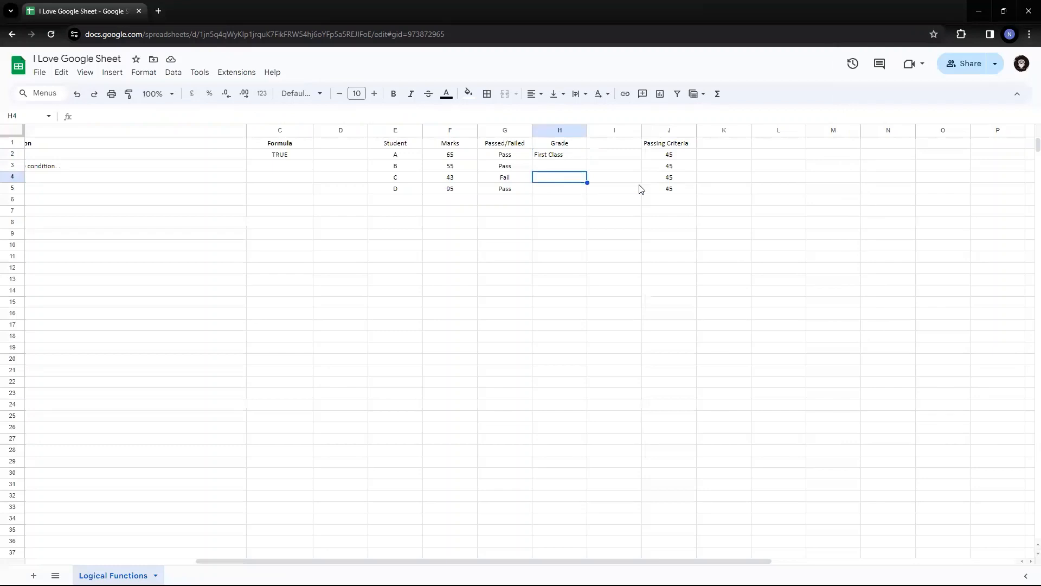
key("Up")
key("ctrl+c")
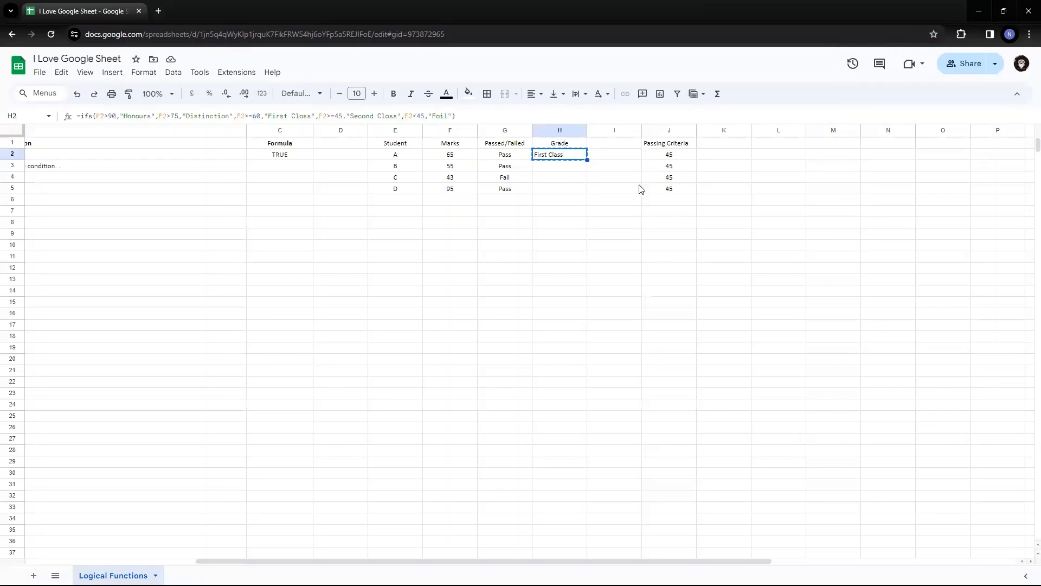
key("Down")
key("shift+Down")
key("shift+Down")
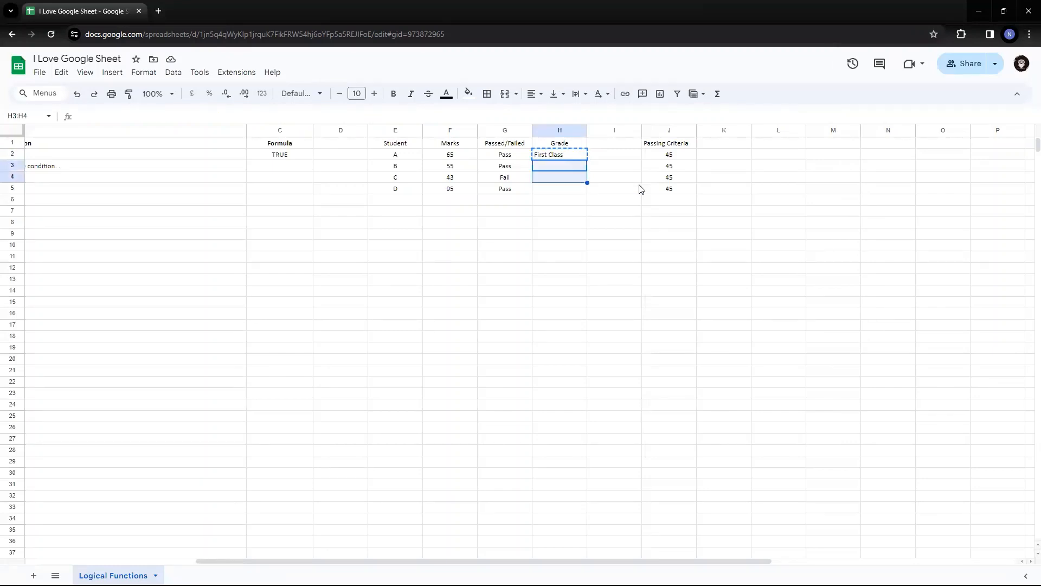
Step: Fill H2's IFS formula down through H5 so every student gets a grade
left_click(564, 156)
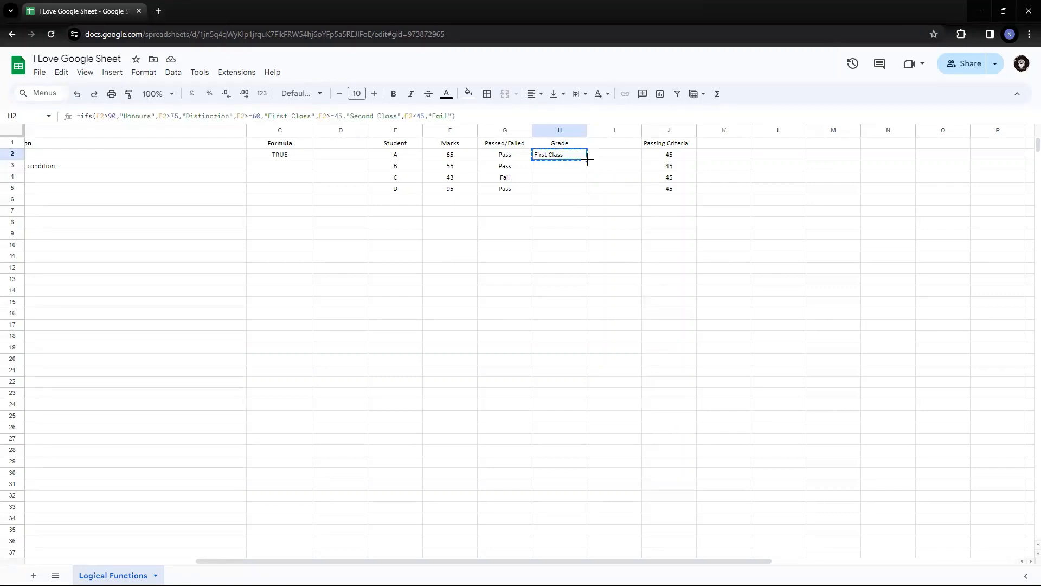
left_click_drag(588, 159, 588, 184)
left_click(585, 157)
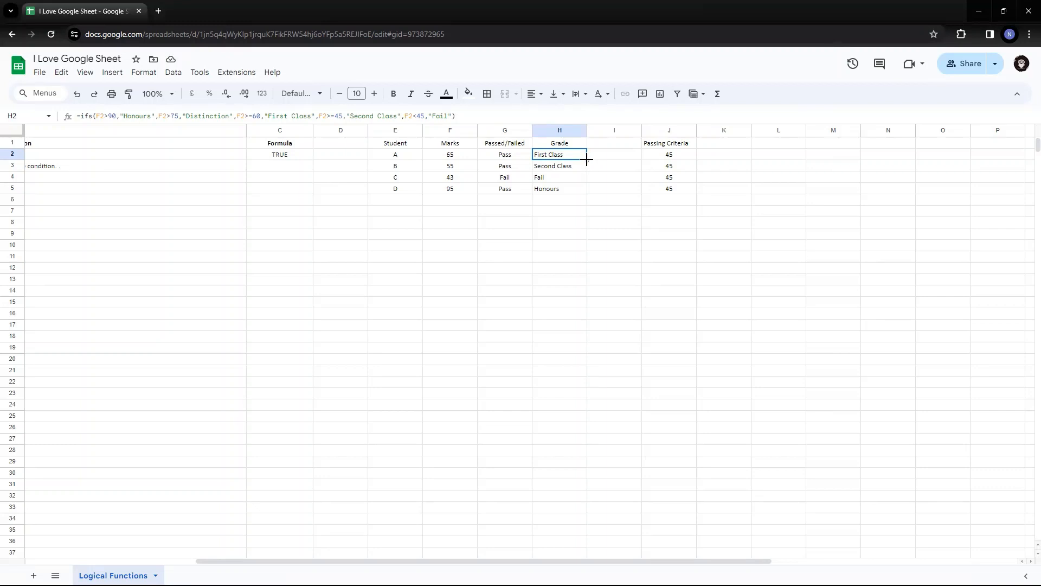
left_click_drag(586, 159, 584, 186)
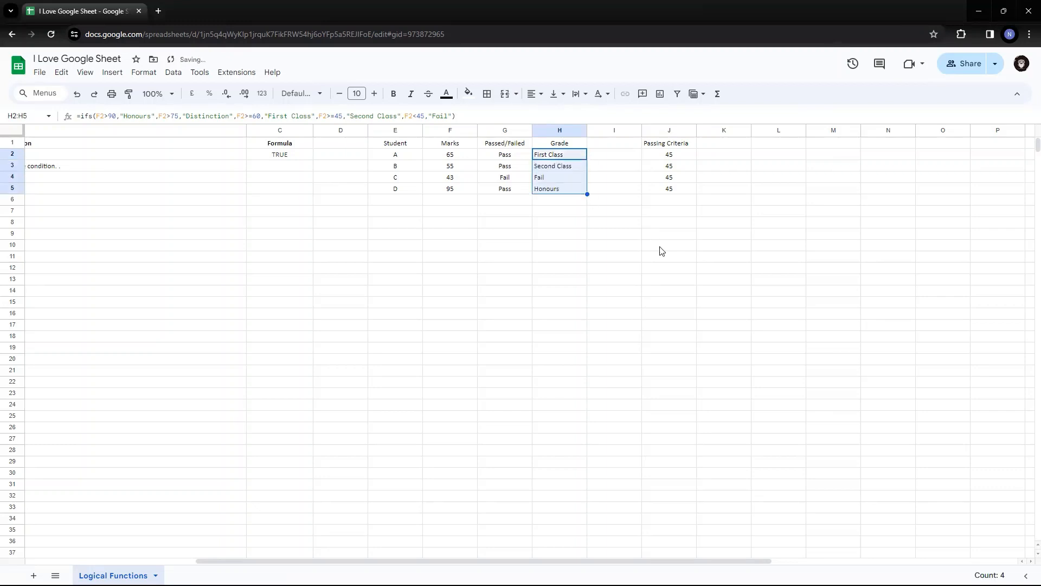
left_click(599, 224)
Step: Check the grades in H2:H5 against each student's marks in F2:F5
left_click(551, 158)
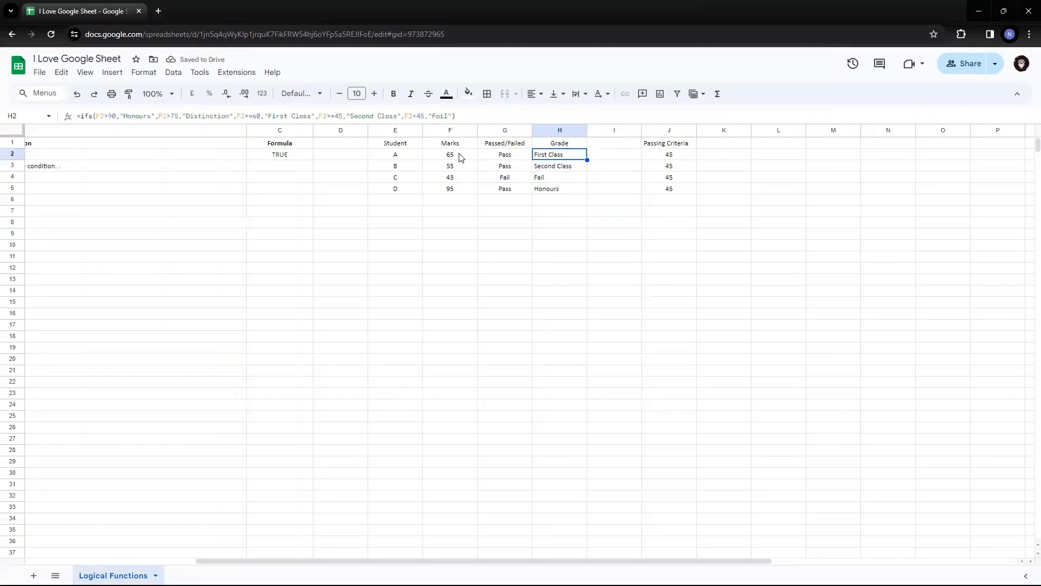
left_click(460, 155)
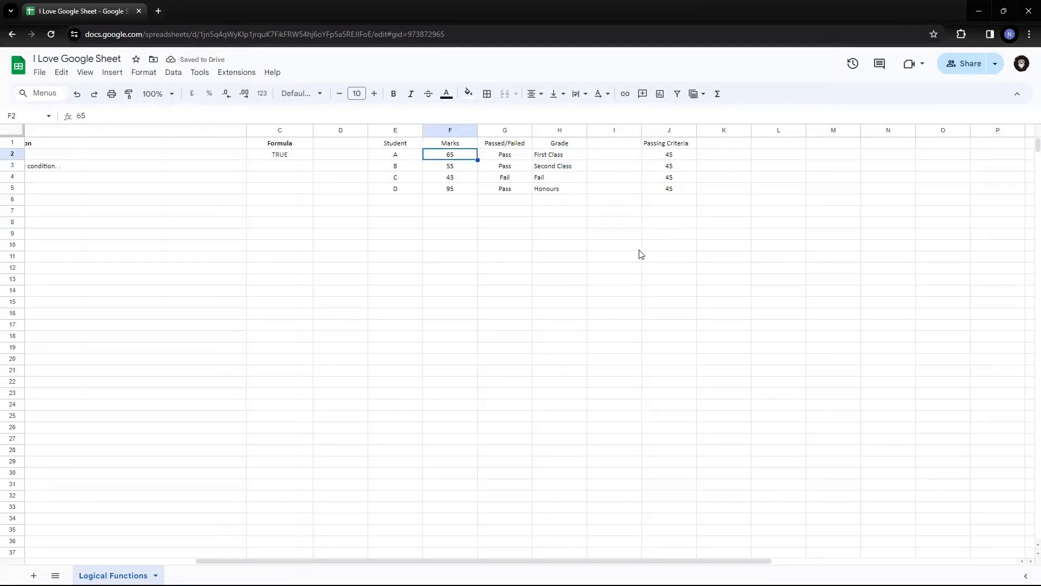
key("Right")
key("Right")
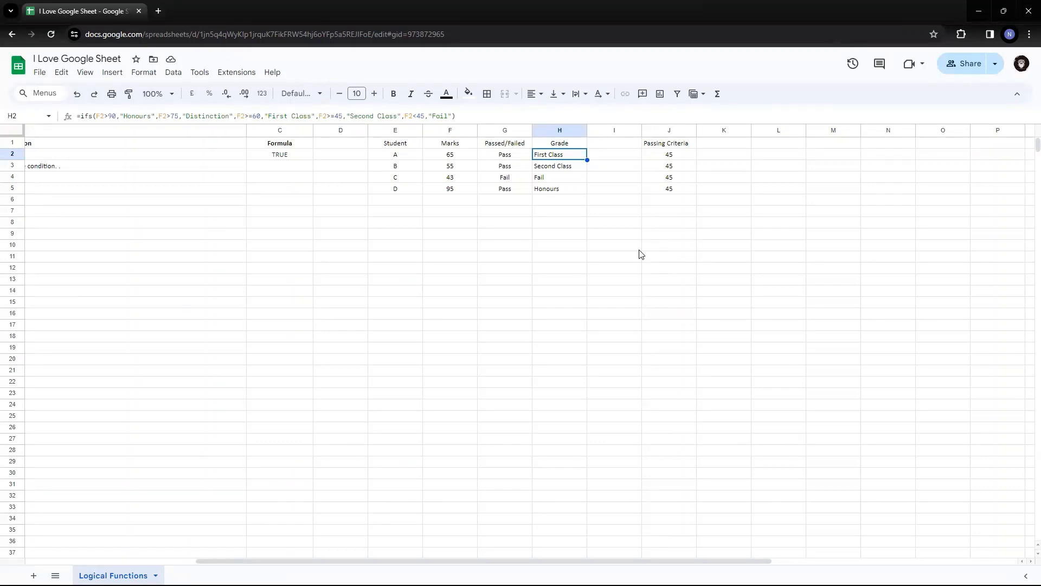
key("Down")
key("Down")
key("Down")
key("Down")
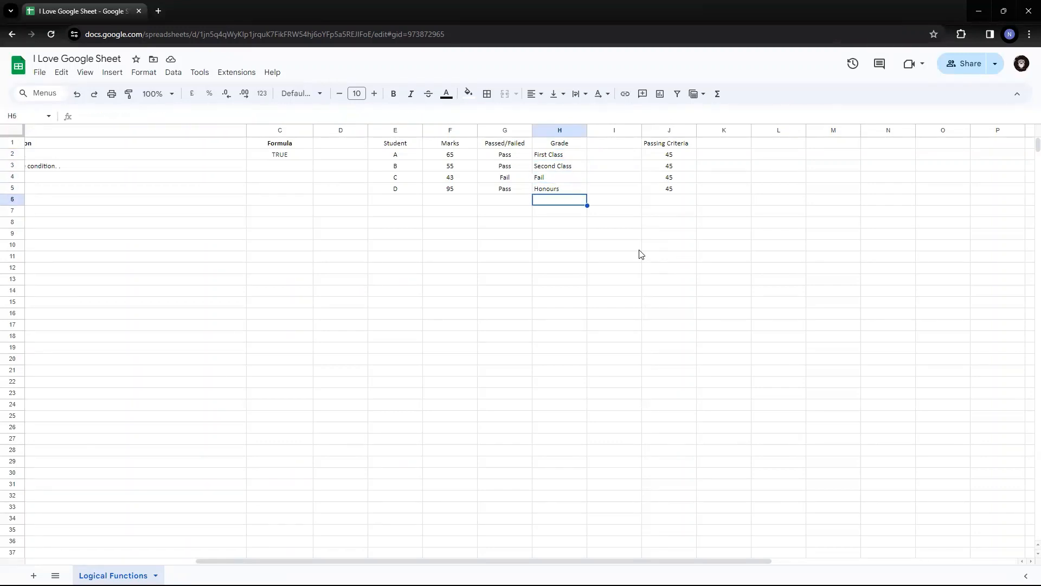
key("Left")
key("Left")
key("Up")
key("Right")
key("Right")
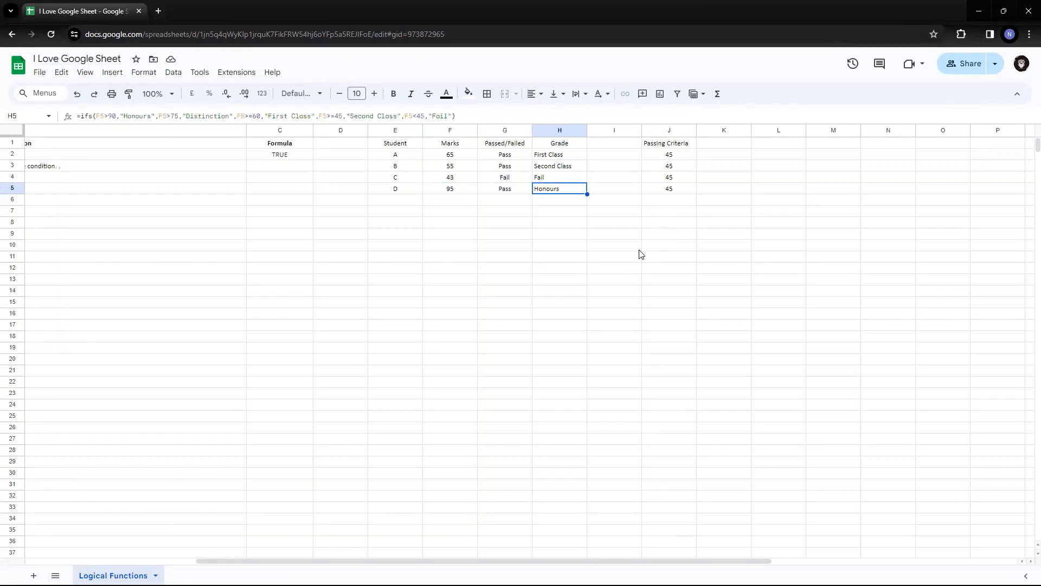
key("Left")
key("Left")
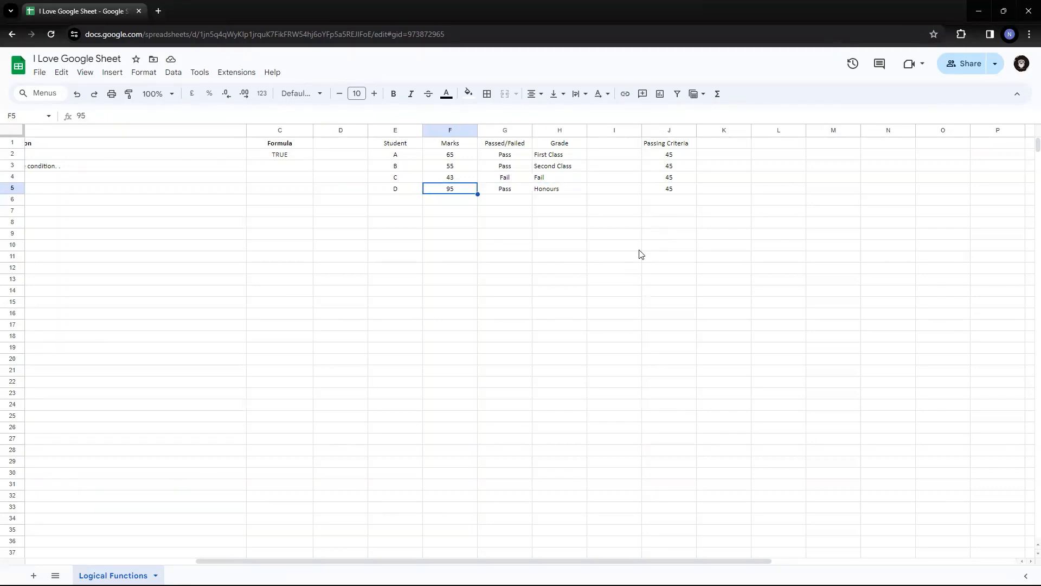
key("Up")
key("Up")
key("Up")
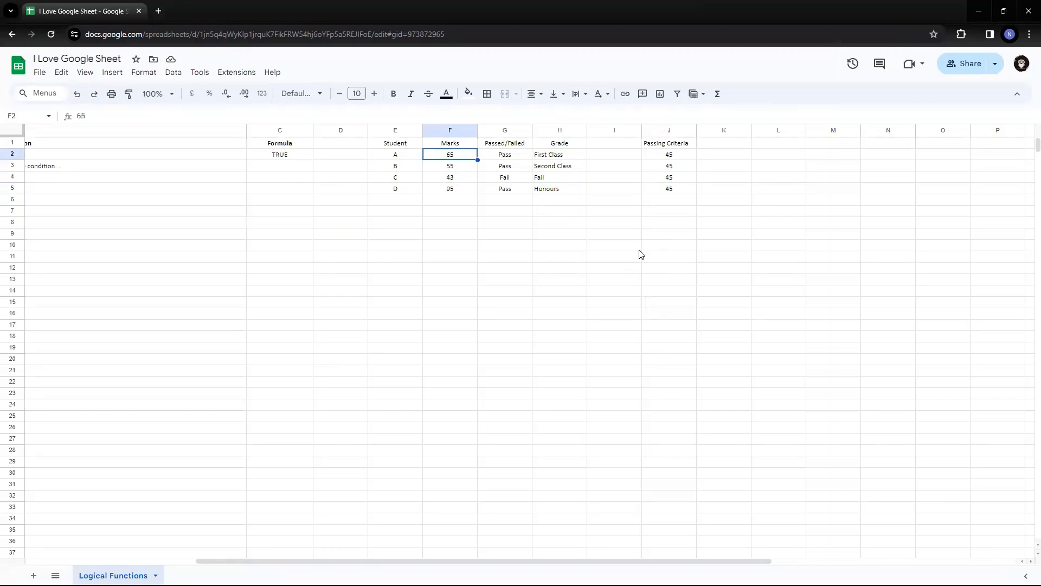
key("Down")
key("Down")
key("Down")
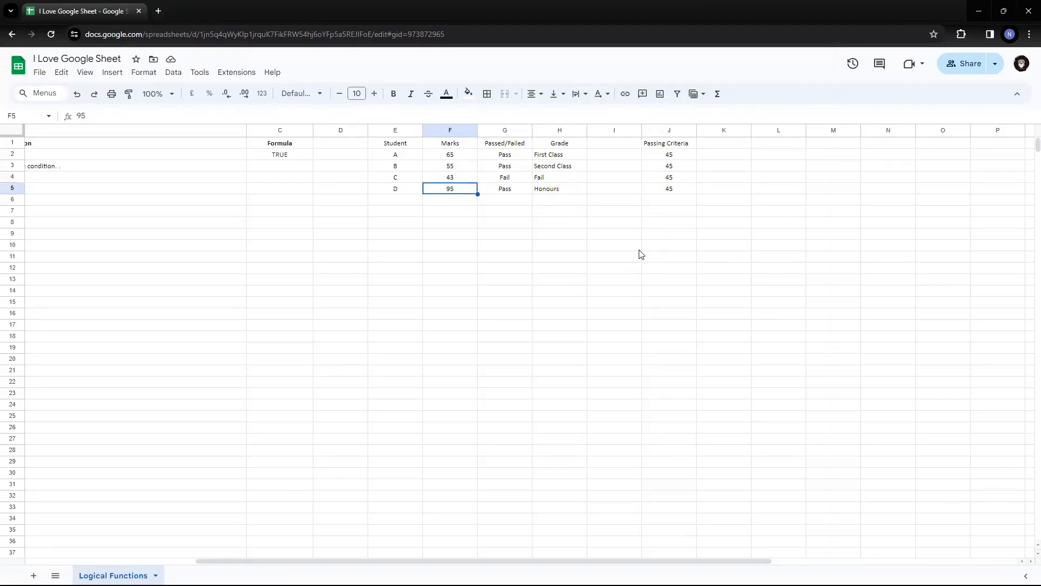
Step: Copy student D's row E5:H5, including its formulas, into row 6
key("Left")
key("shift+Right")
key("shift+Right")
key("shift+Right")
key("ctrl+c")
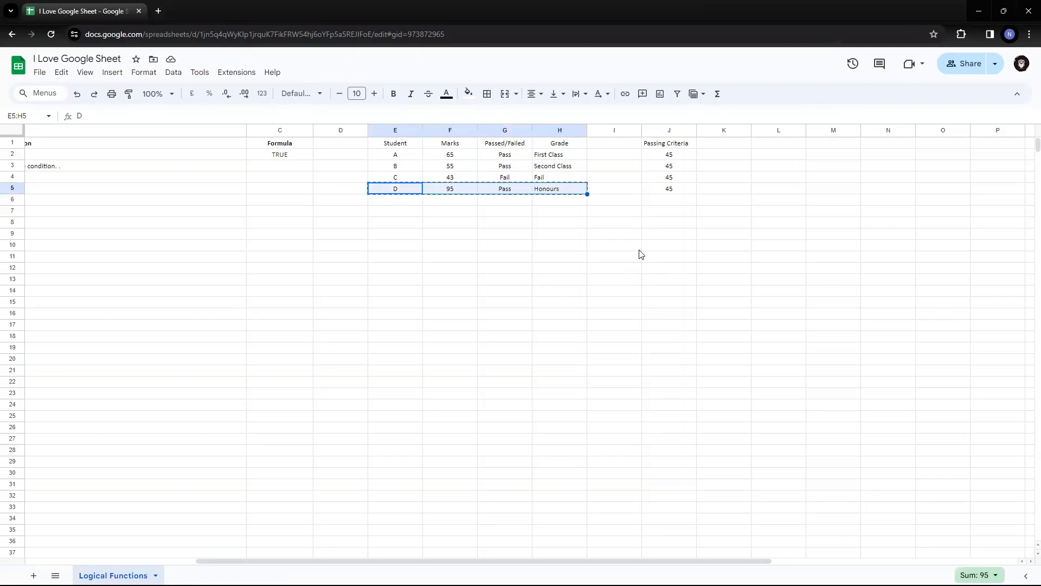
key("Down")
key("ctrl+v")
Step: Enter 75 as the marks in F6, replace it with 78, and check the grade formula in H6
key("Right")
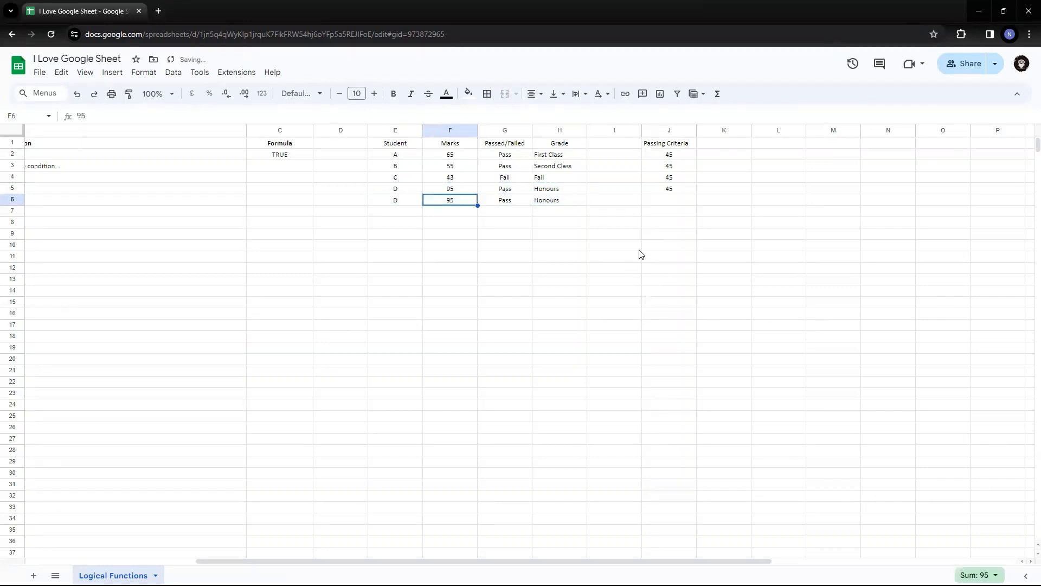
type("75")
key("Return")
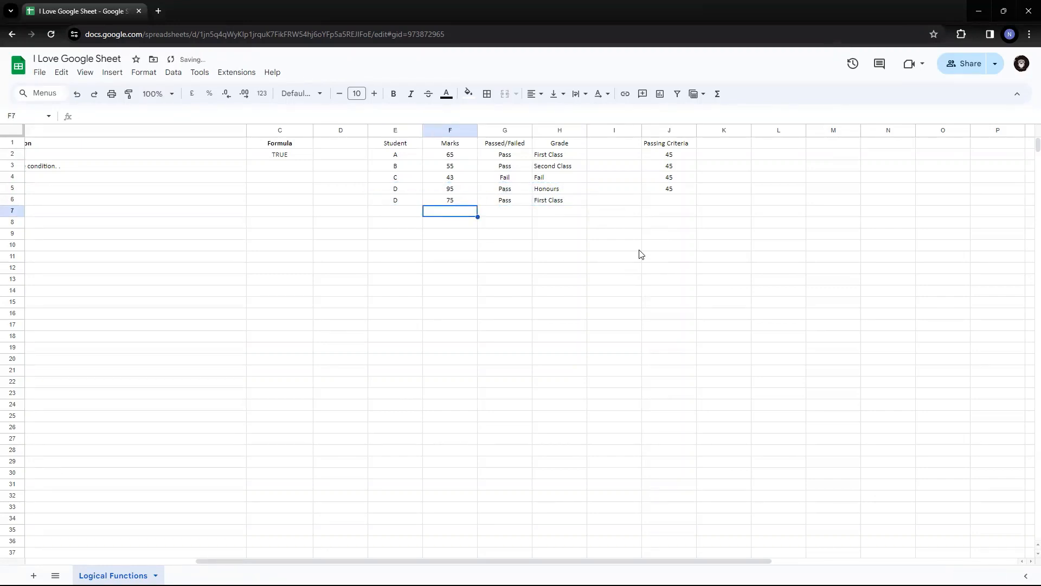
key("Up")
type("78")
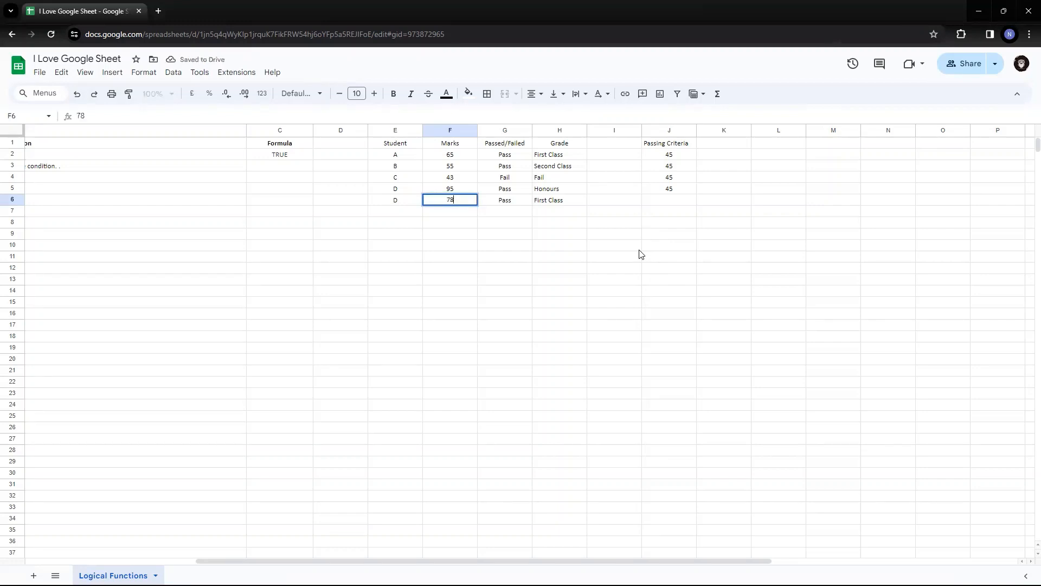
key("Return")
key("Up")
key("Right")
key("Right")
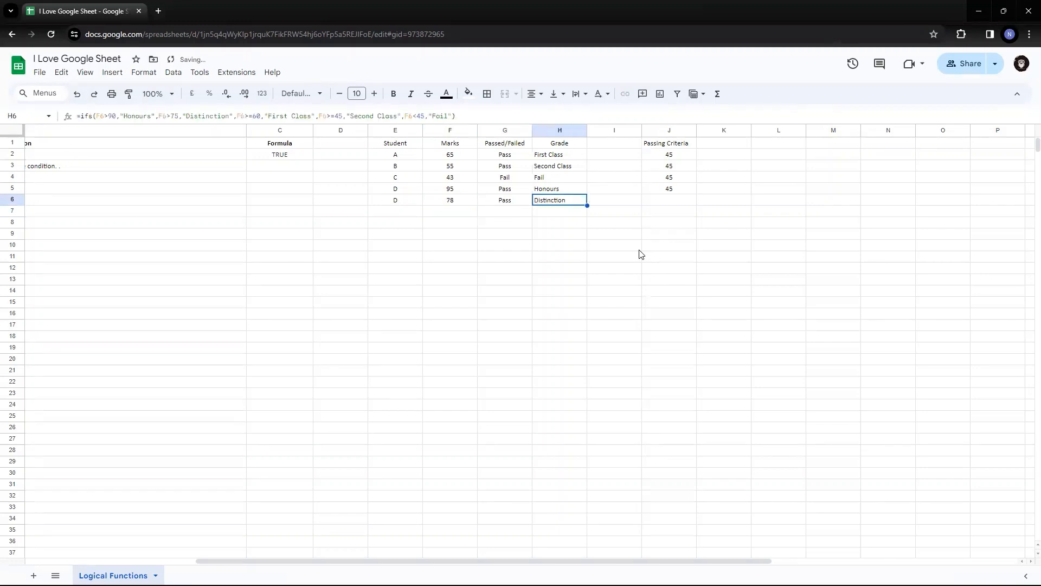
Step: Copy the passing criteria value from J5 into J6 for the new student row
key("Up")
key("Left")
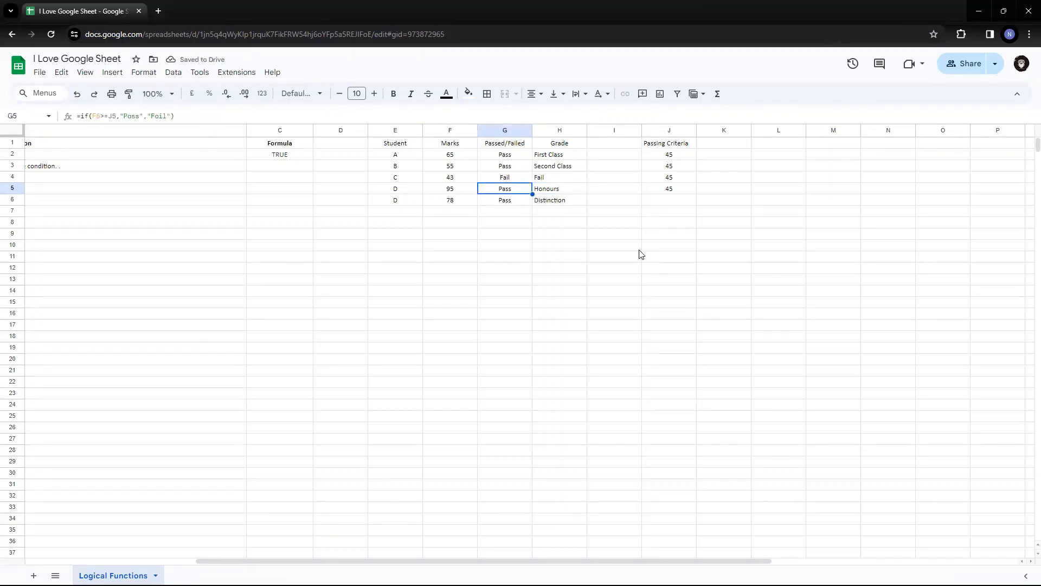
key("Up")
key("Left")
key("Right")
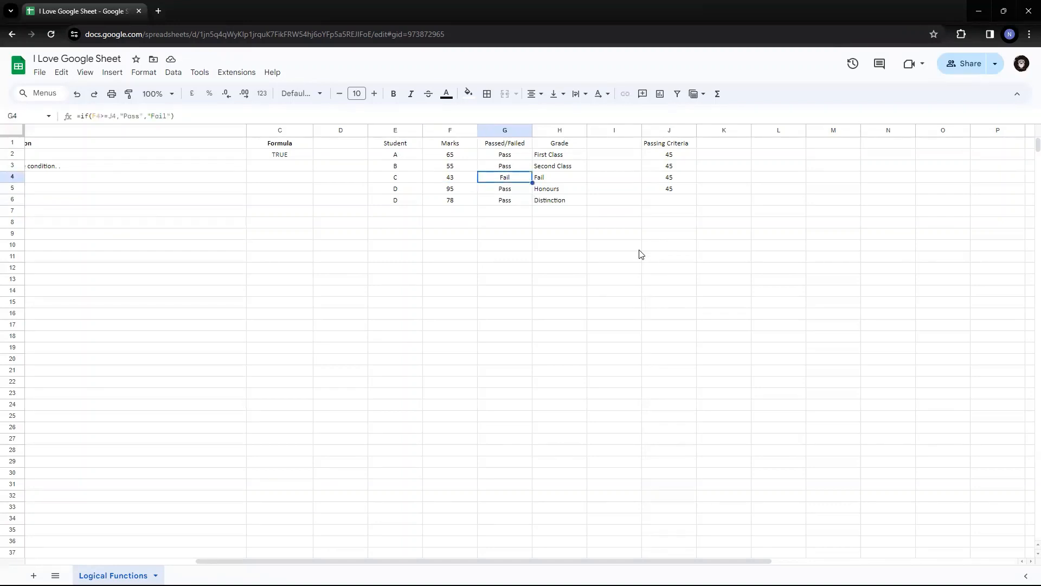
key("Right")
key("Right")
key("Right")
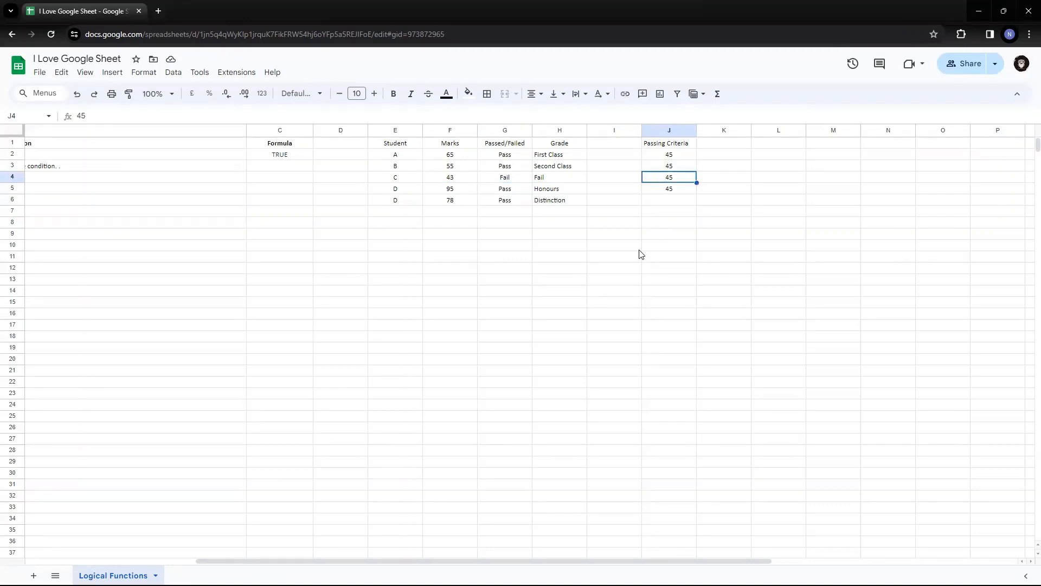
key("Down")
key("ctrl+c")
key("Down")
key("ctrl+v")
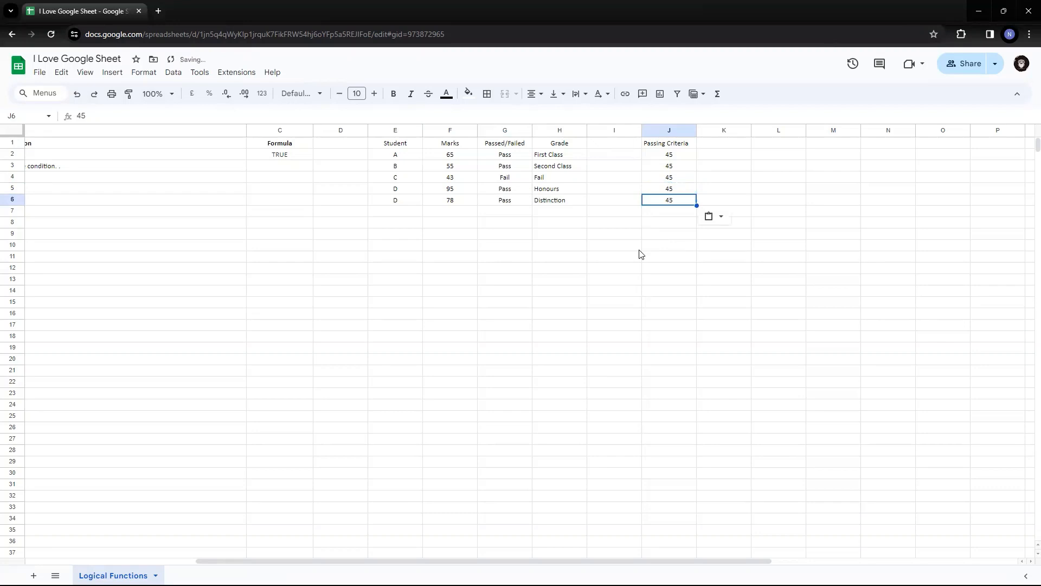
Step: Review the IFS description in row 3 and narrow the empty column D next to the Formula column
key("Left")
key("Left")
key("Left")
key("Left")
key("Left")
key("Left")
key("Left")
key("Left")
key("Left")
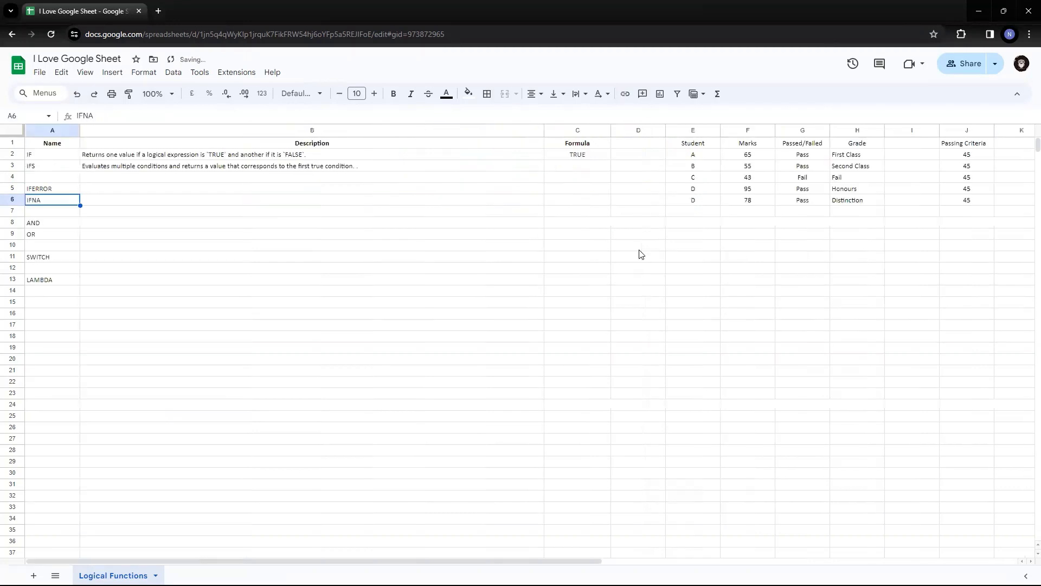
key("Up")
key("Up")
key("Up")
key("Right")
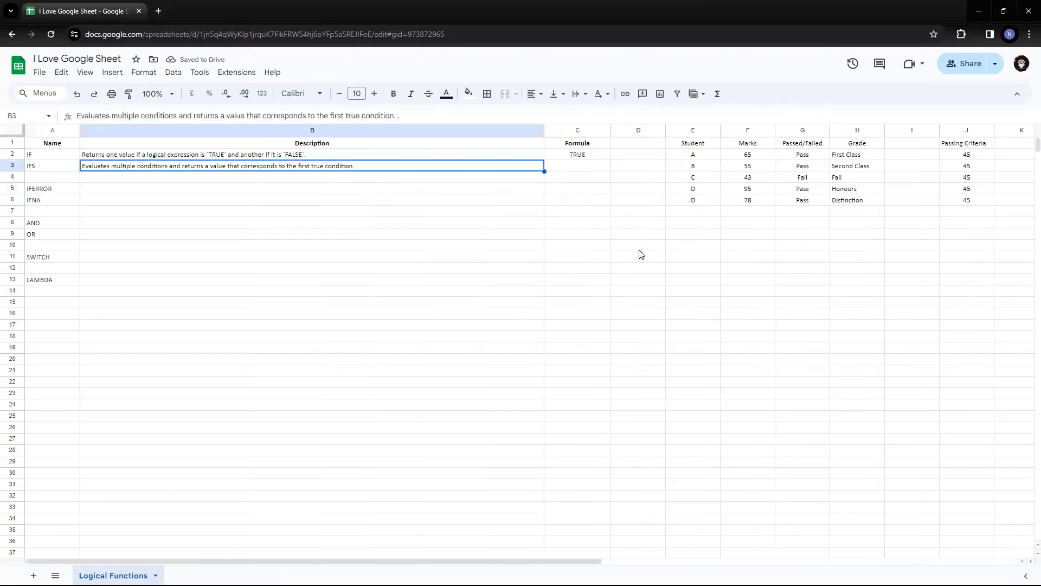
key("Right")
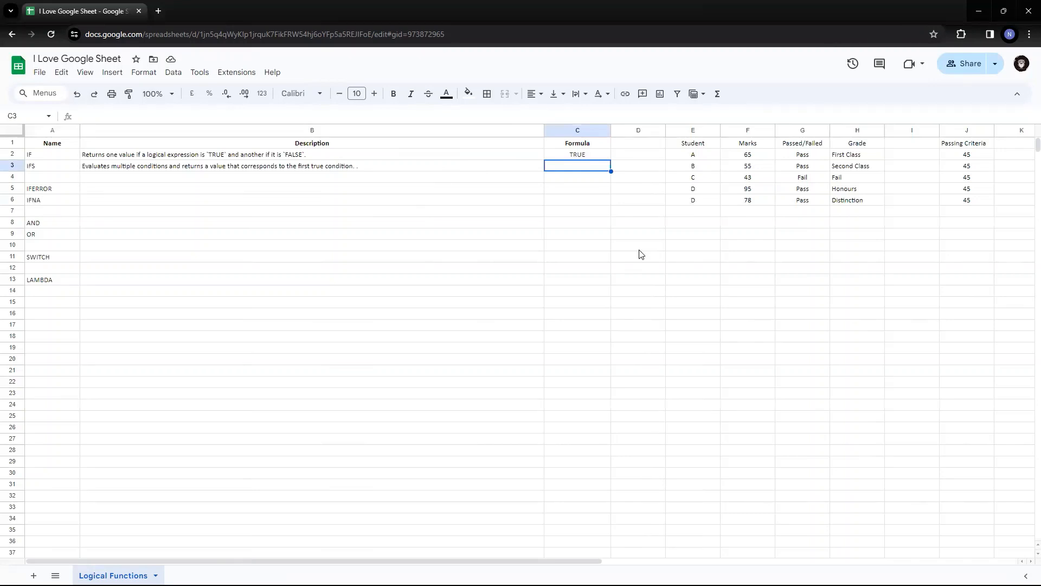
left_click_drag(667, 128, 632, 128)
Step: Highlight the Passed/Failed and Grade results in G2:H6 and the marks in F2:F6 to review them
left_click(730, 180)
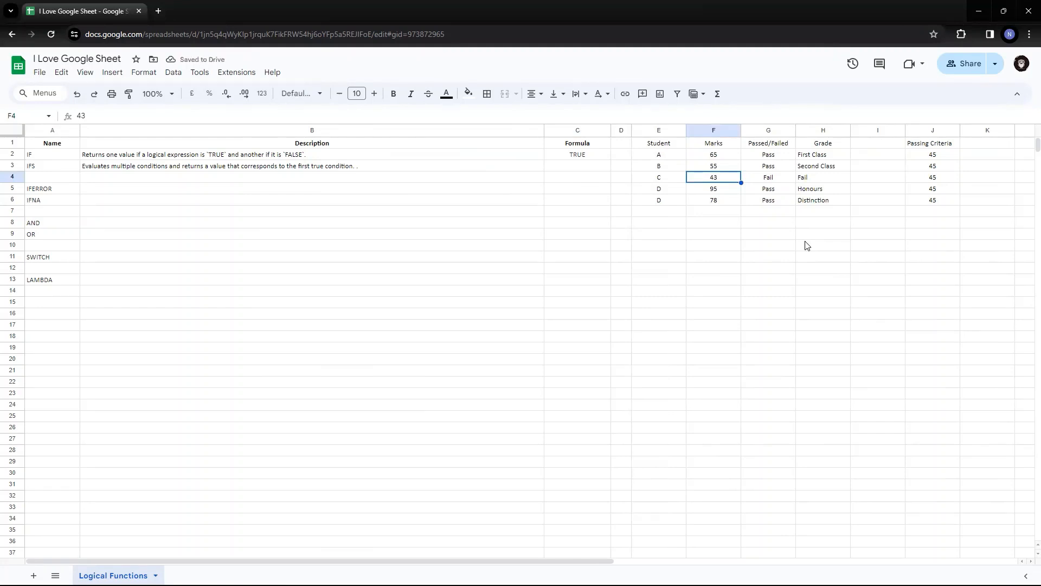
key("Up")
key("Up")
key("Right")
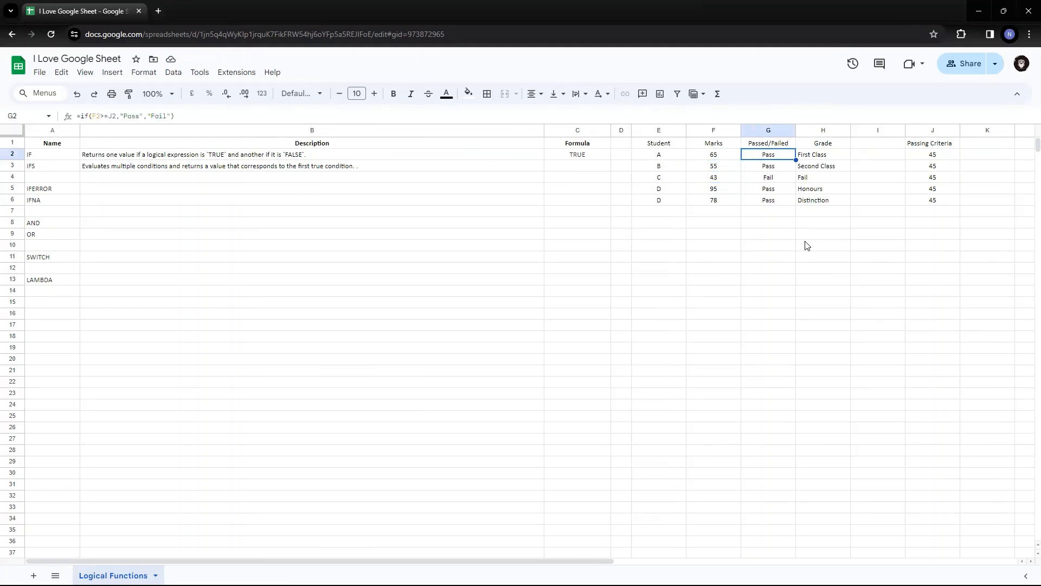
key("shift+Right")
key("shift+Down")
key("shift+Down")
key("shift+Down")
key("shift+Down")
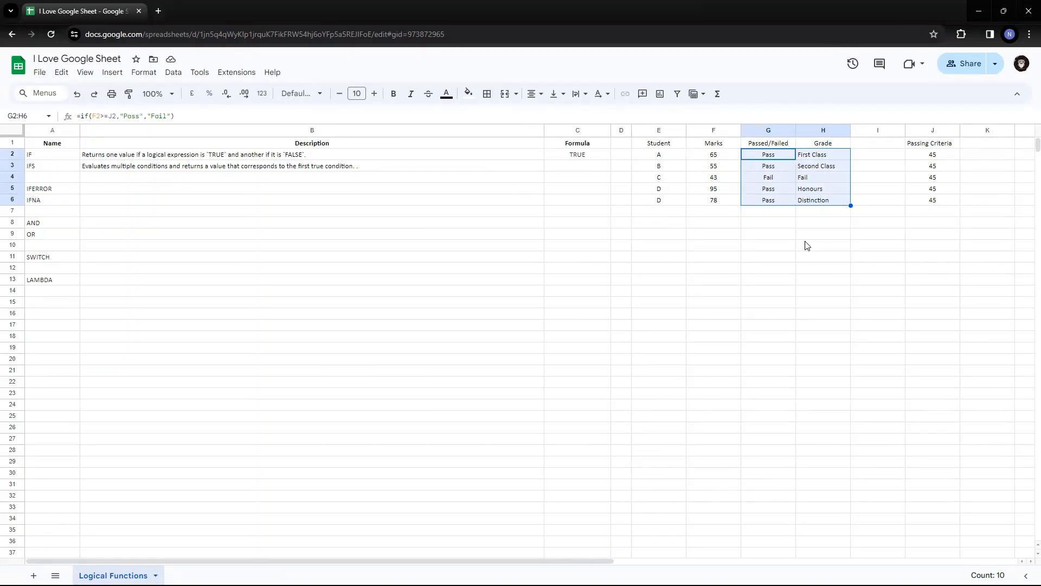
key("Left")
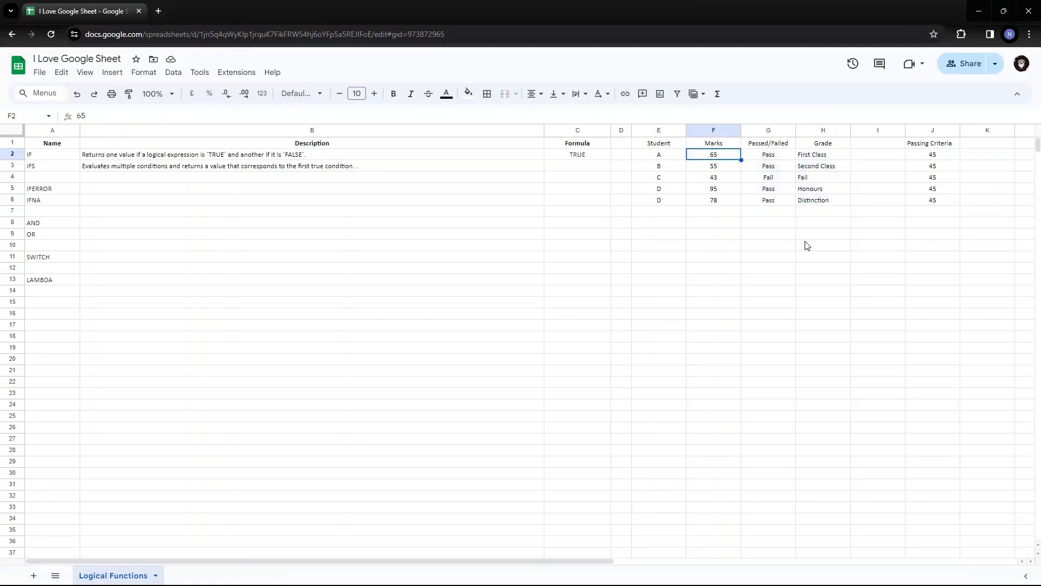
key("shift+Down")
key("shift+Down")
key("shift+Down")
key("shift+Down")
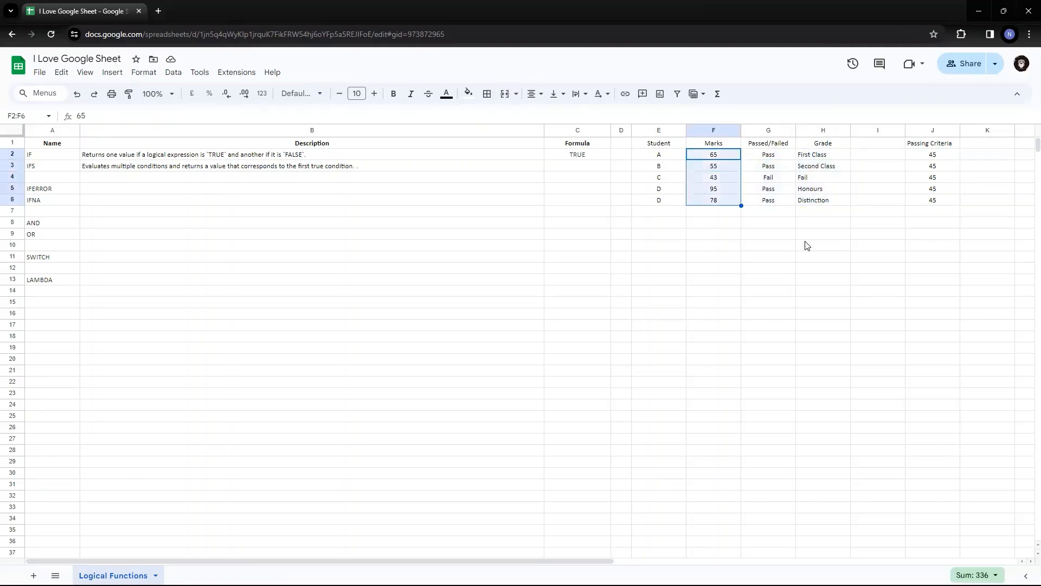
Step: Rename the duplicated student in E6 to E
key("Left")
key("ctrl+Down")
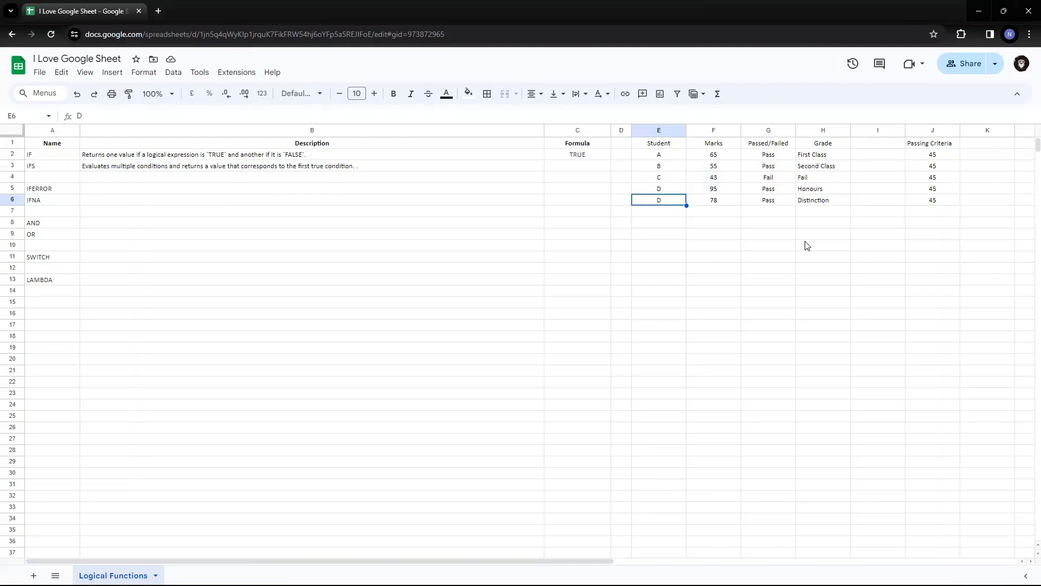
type("E")
key("ctrl+Up")
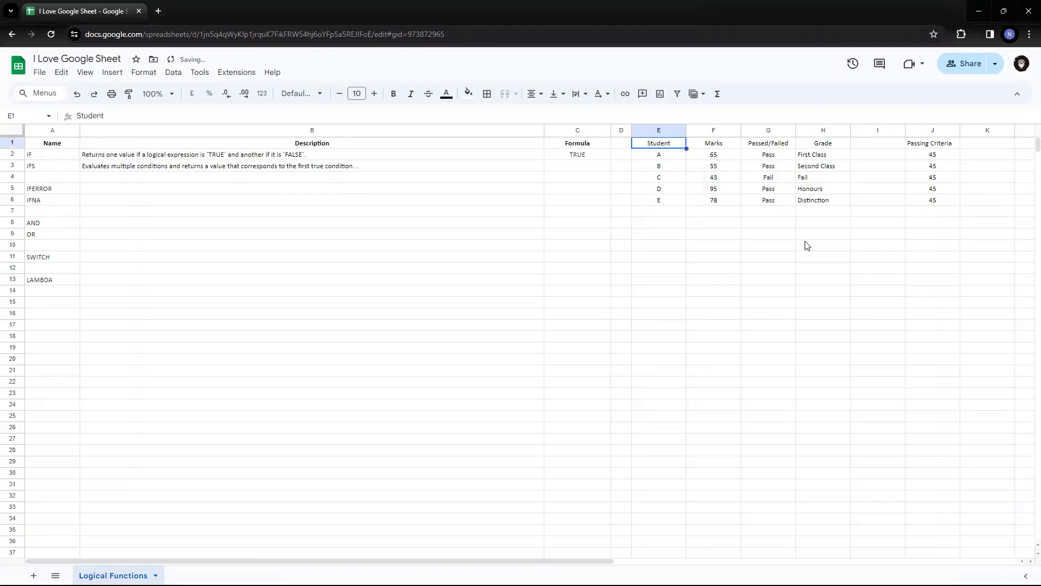
Step: Compare the IF result in column G with the IFS grade in column H for the students in rows 2 to 5
key("Right")
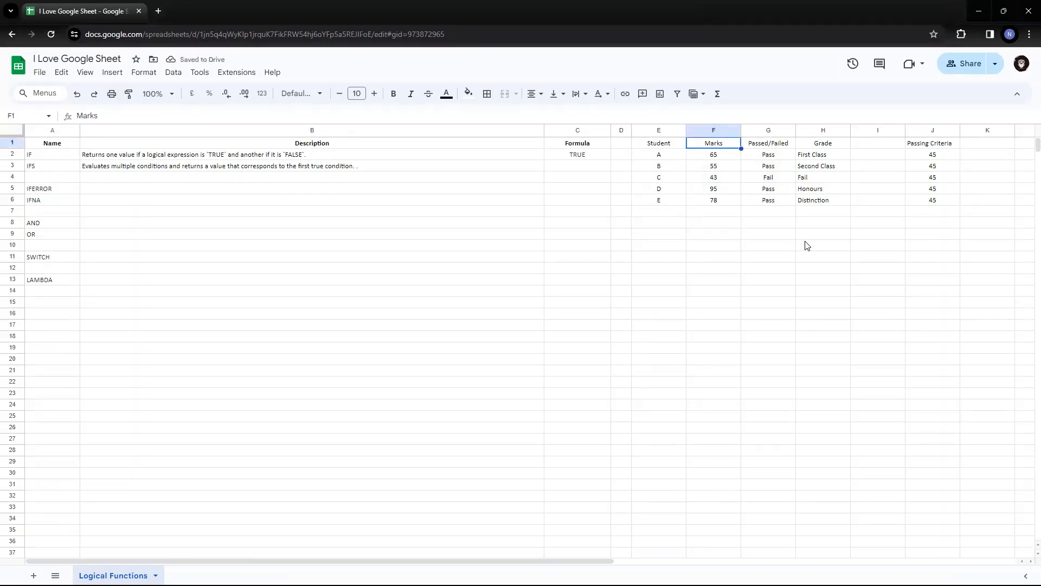
key("Down")
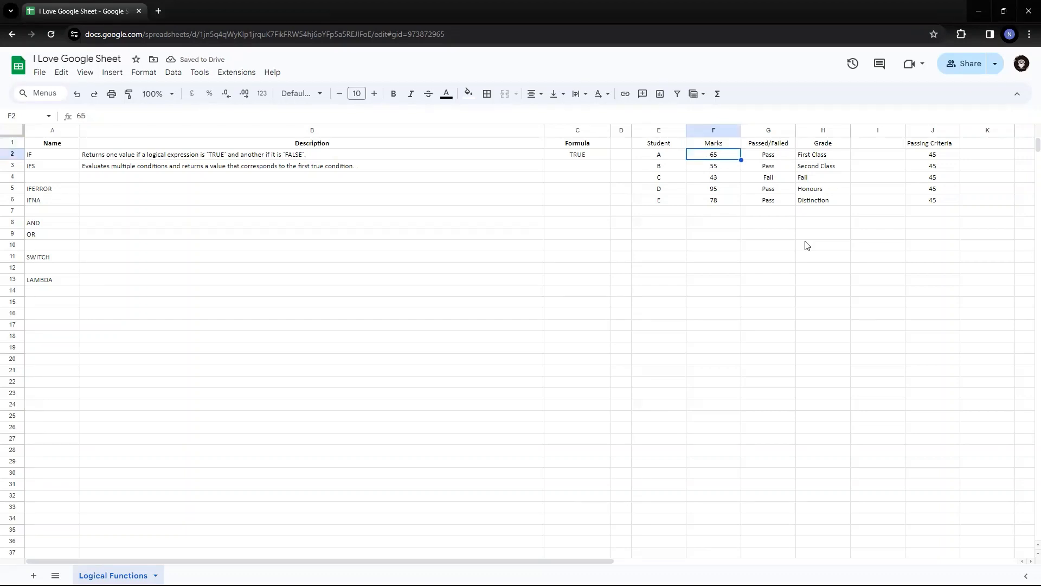
key("Right")
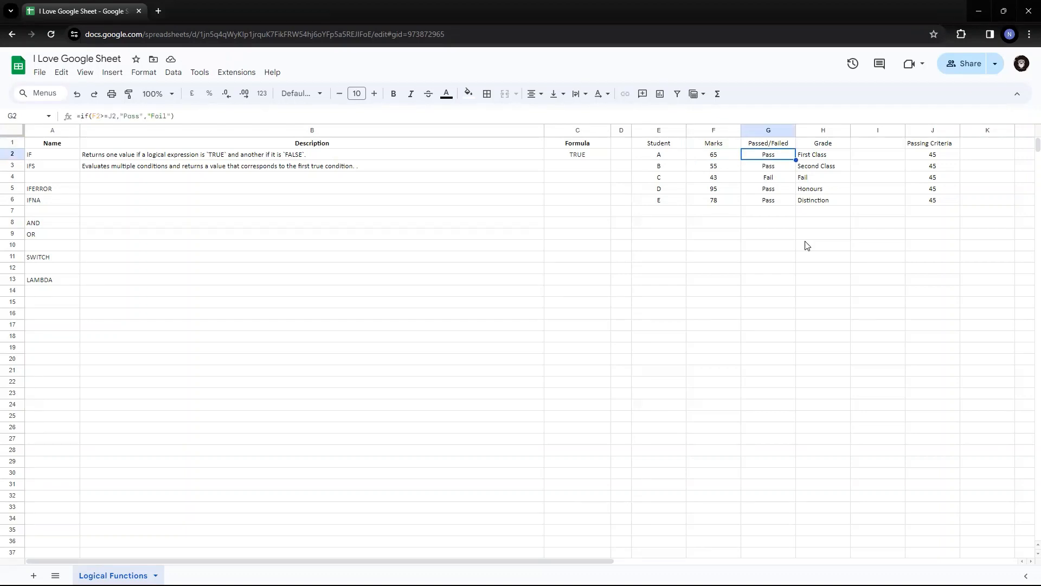
key("Right")
key("Left")
key("Down")
key("Right")
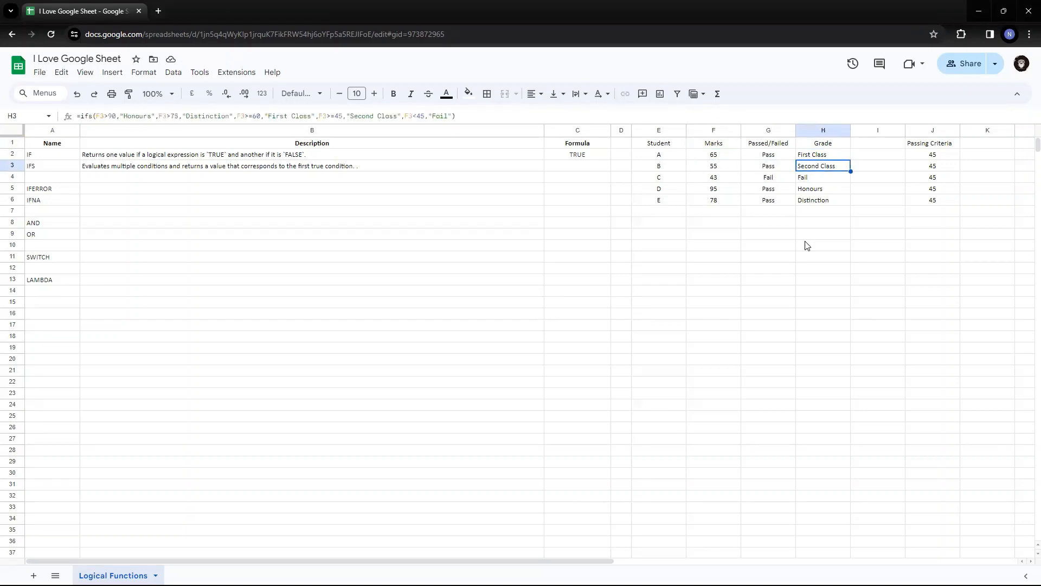
key("Left")
key("Down")
key("Right")
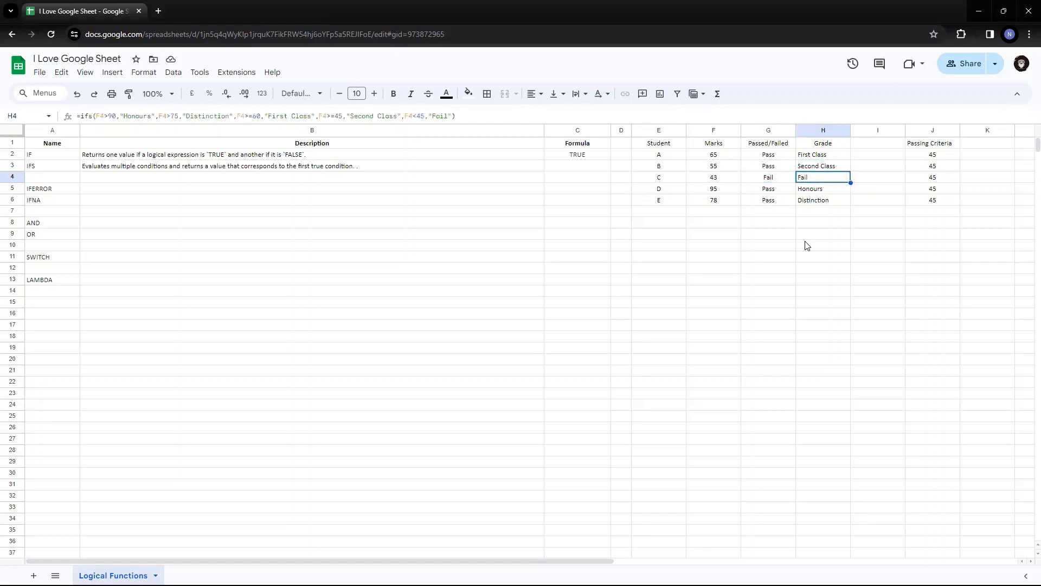
key("Left")
key("Down")
key("Right")
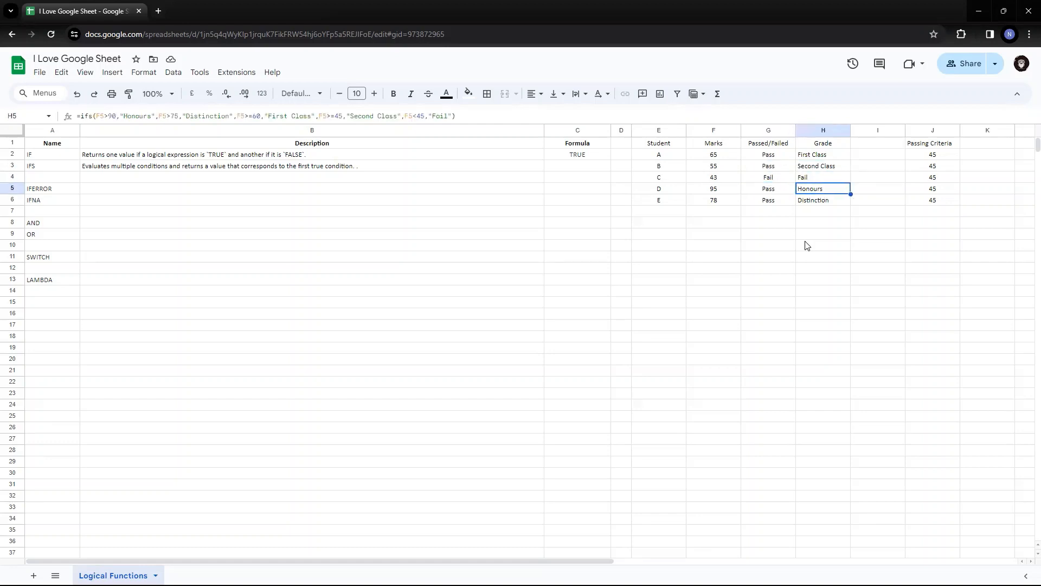
Step: Examine student A's two results in G2:H2, and inspect student E's Passed/Failed formula in G6
key("Up")
key("Up")
key("Up")
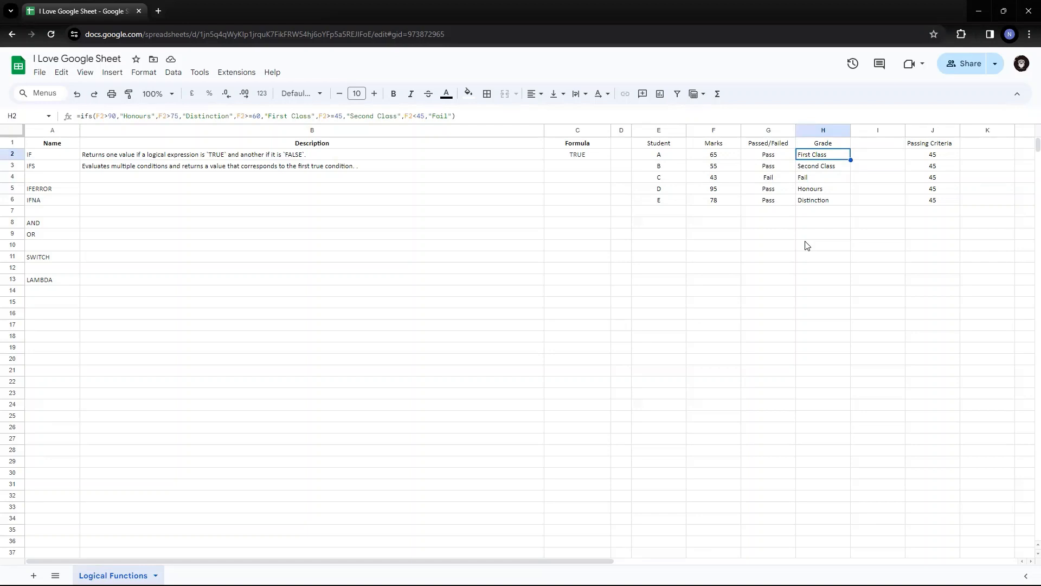
key("Left")
key("shift+Right")
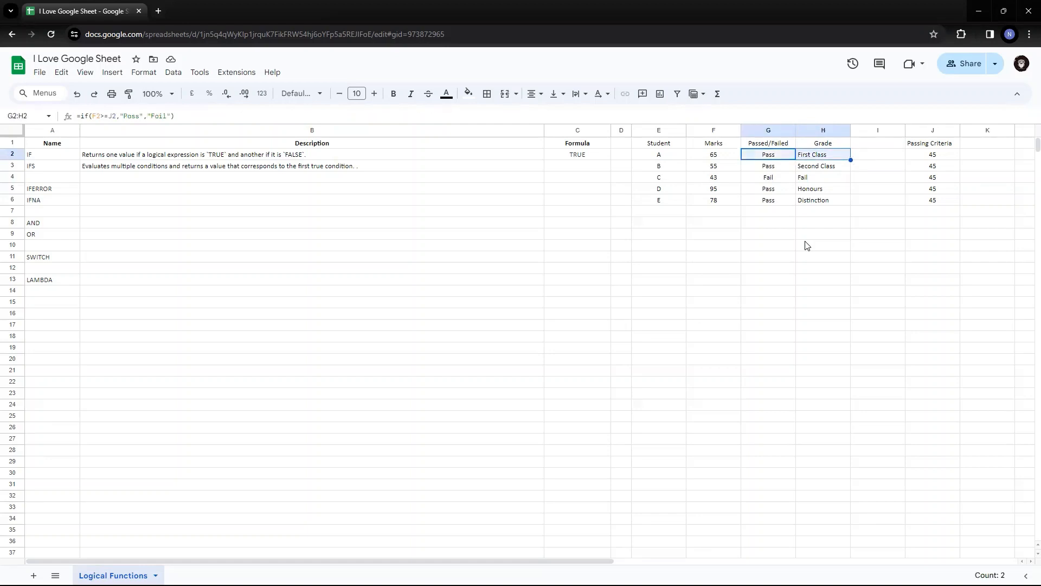
key("Left")
key("Left")
key("Down")
key("Down")
key("Down")
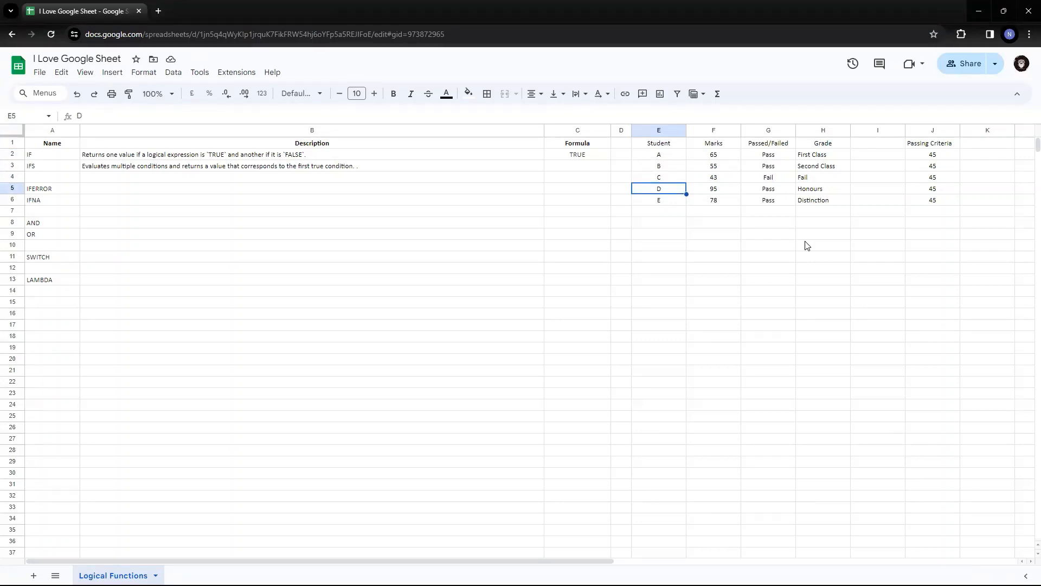
key("Right")
key("Right")
key("Down")
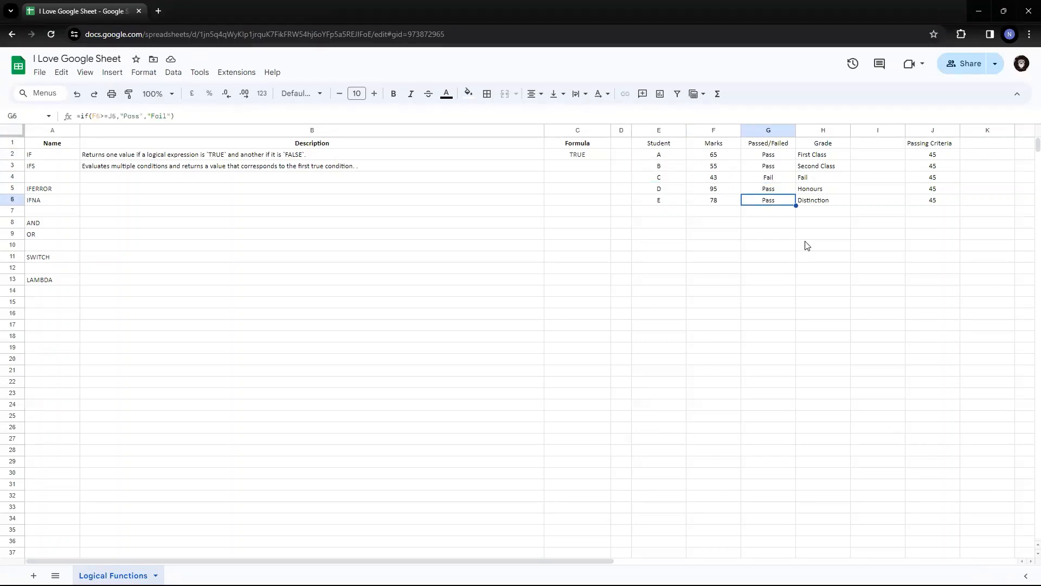